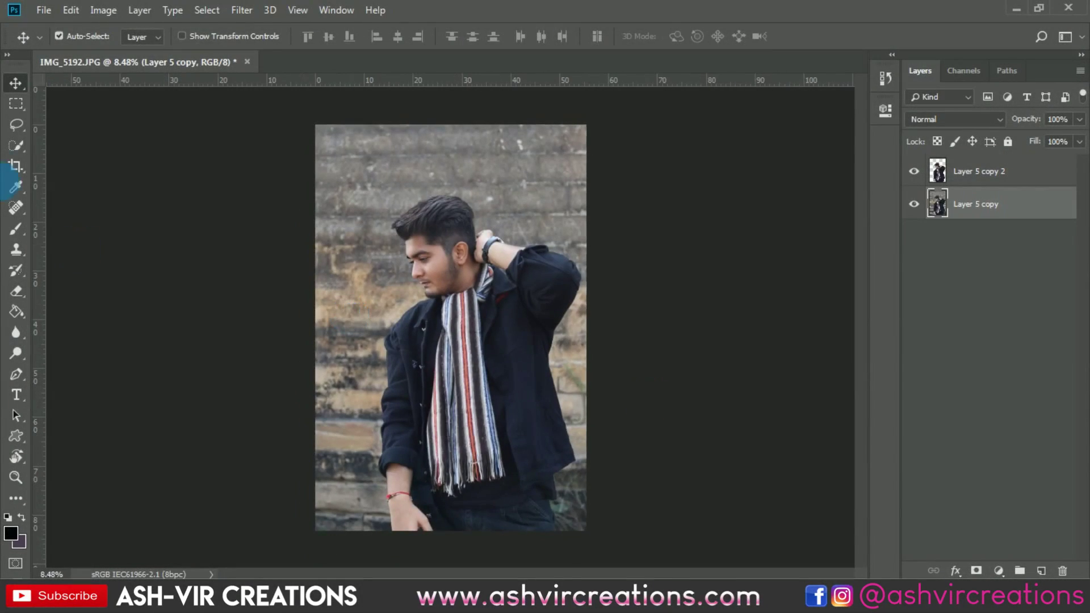
Select the man on Layer 5 copy with the Quick Selection tool, using a 185 px brush
click(18, 143)
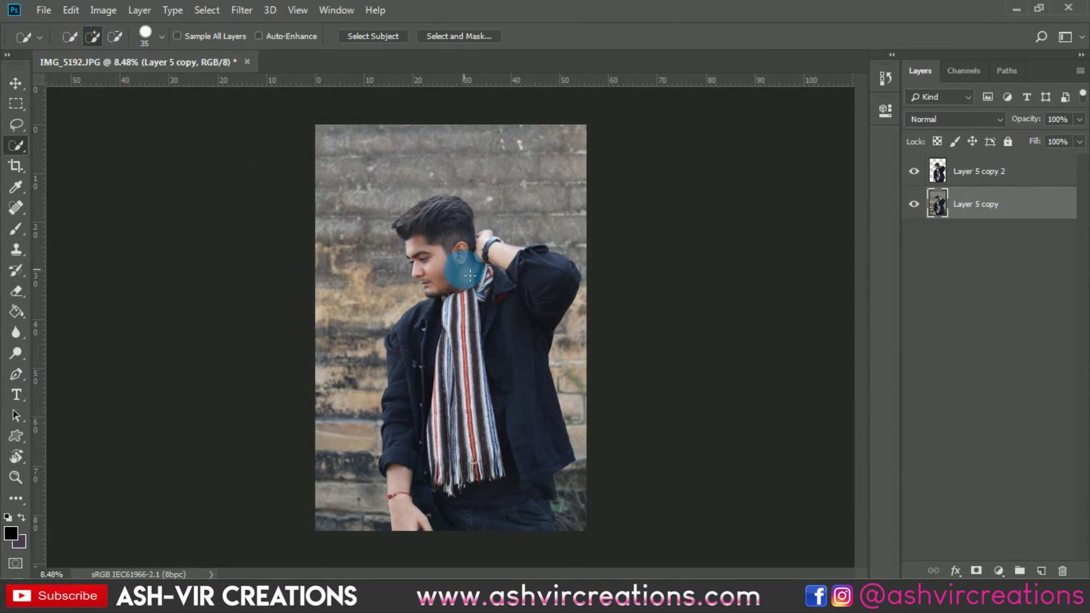
click(146, 34)
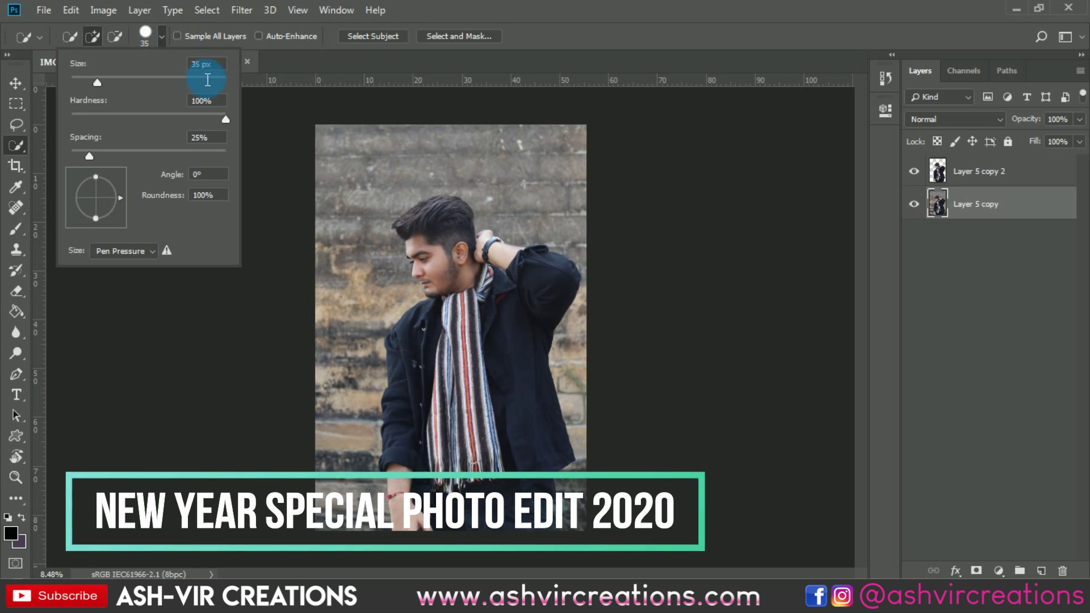
click(181, 83)
mouse_move(445, 237)
mouse_down()
mouse_move(477, 323)
mouse_move(428, 368)
mouse_move(415, 457)
mouse_move(419, 479)
mouse_move(482, 516)
mouse_move(539, 457)
mouse_move(539, 376)
mouse_move(531, 328)
mouse_move(474, 290)
mouse_move(462, 260)
mouse_move(424, 227)
mouse_move(438, 213)
mouse_move(477, 265)
mouse_move(488, 251)
mouse_move(507, 259)
mouse_move(506, 298)
mouse_up()
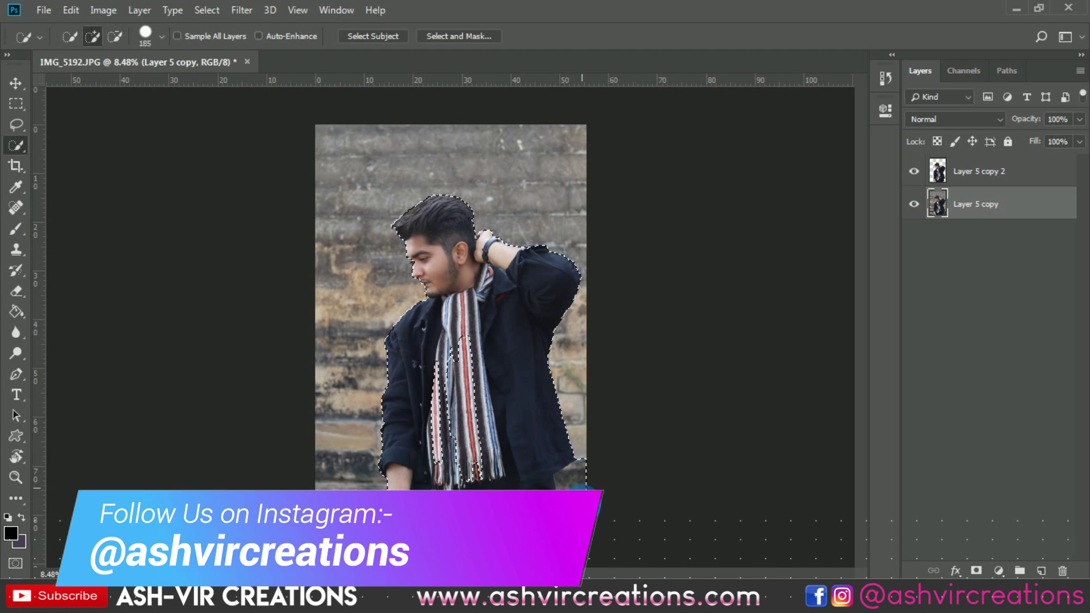
Refine the man's selection by subtracting the background patch beside his hip and adding his lowered hand
key(super)
key(super)
alt+click(580, 499)
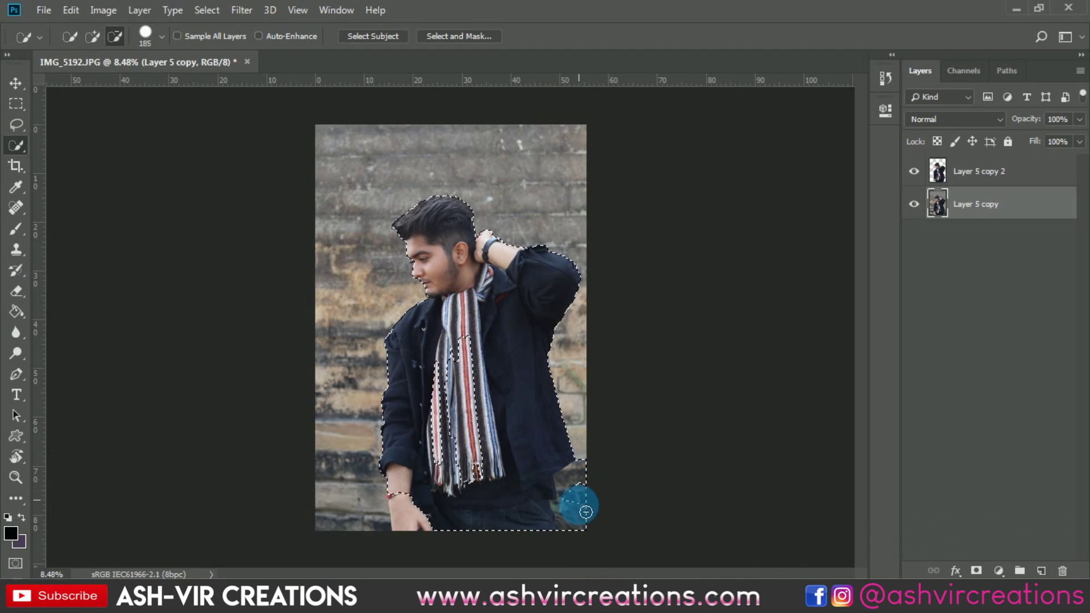
drag(586, 500, 587, 479)
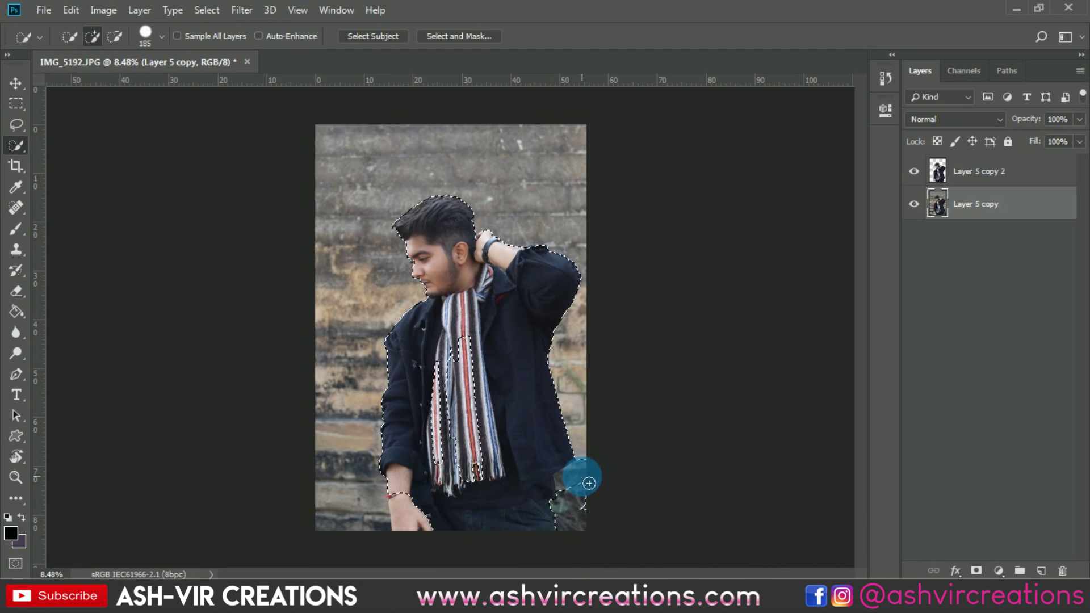
key(alt)
drag(587, 468, 588, 509)
click(403, 519)
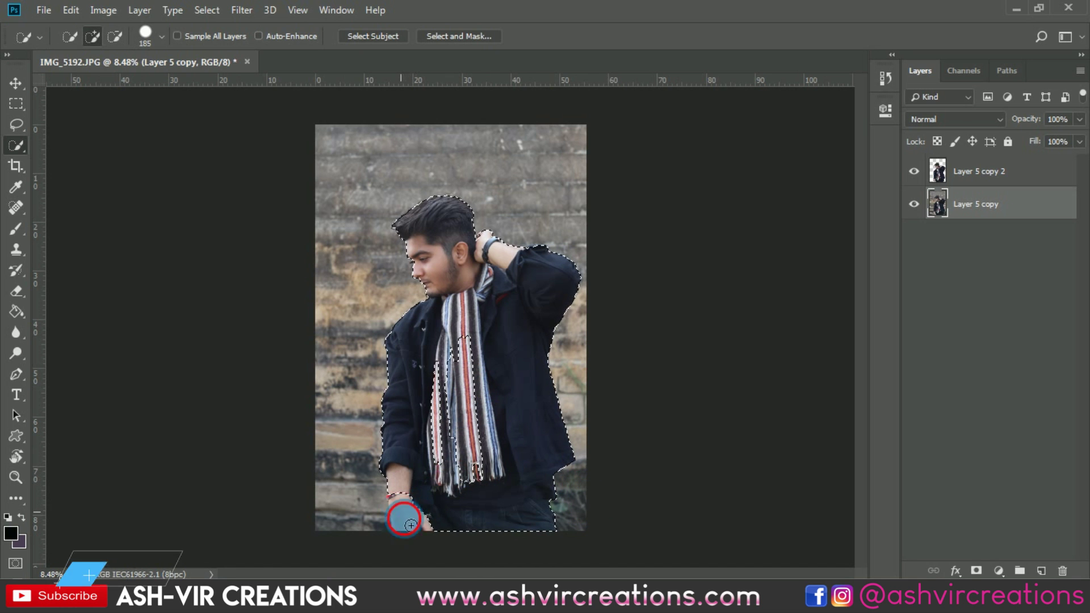
Copy the selected man onto a separate layer and hide the original photo on Layer 5 copy
right_click(486, 407)
click(551, 225)
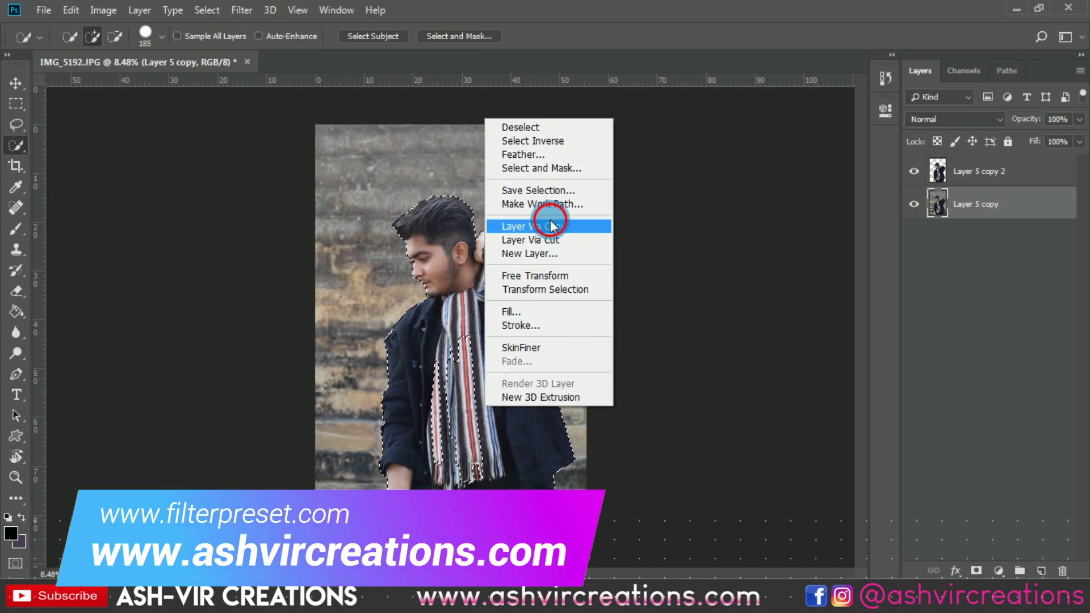
click(915, 235)
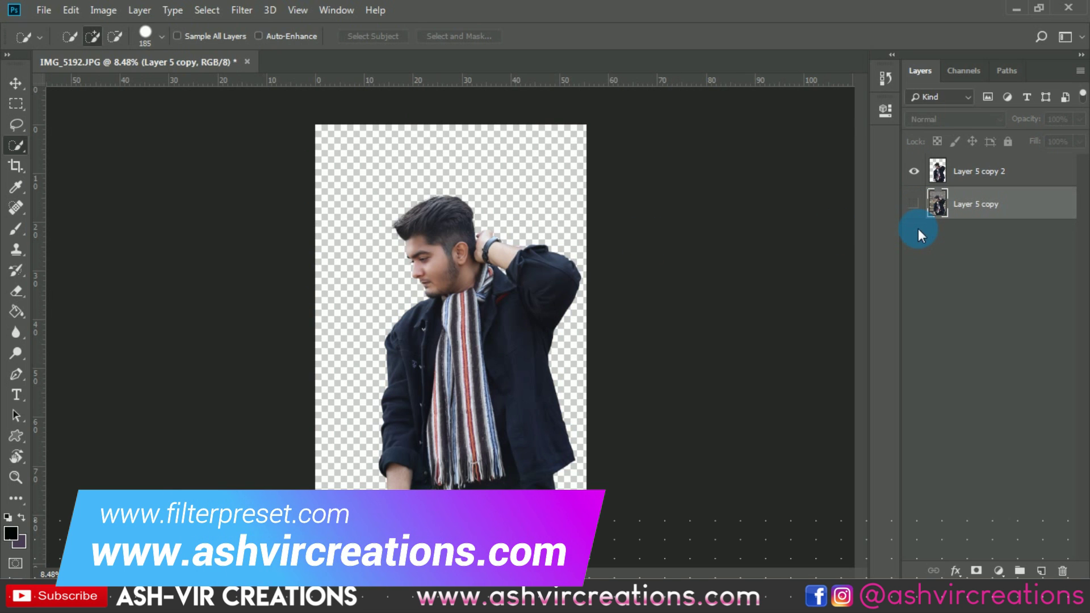
Open fd.jpg from the Desktop and bring its image into IMG_5192.JPG behind the man's cutout
key(v)
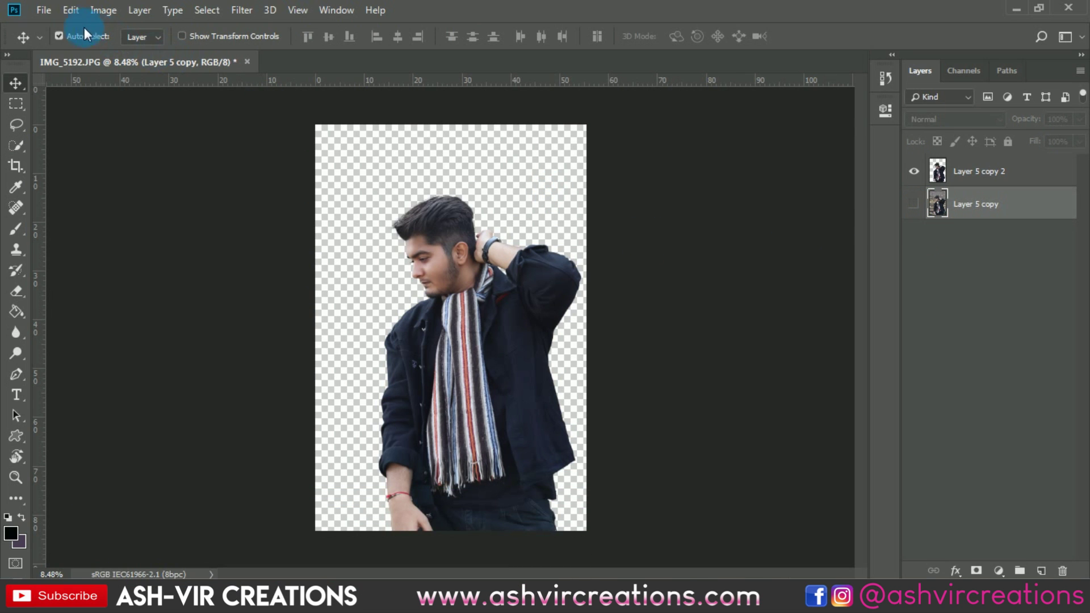
click(51, 13)
click(59, 40)
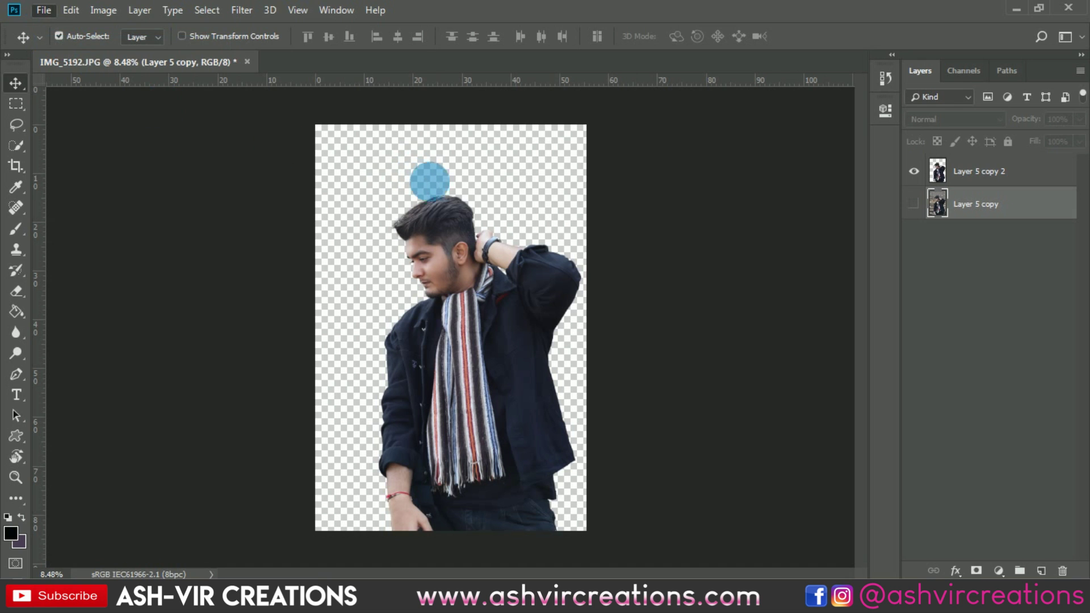
scroll(451, 166, down, 6)
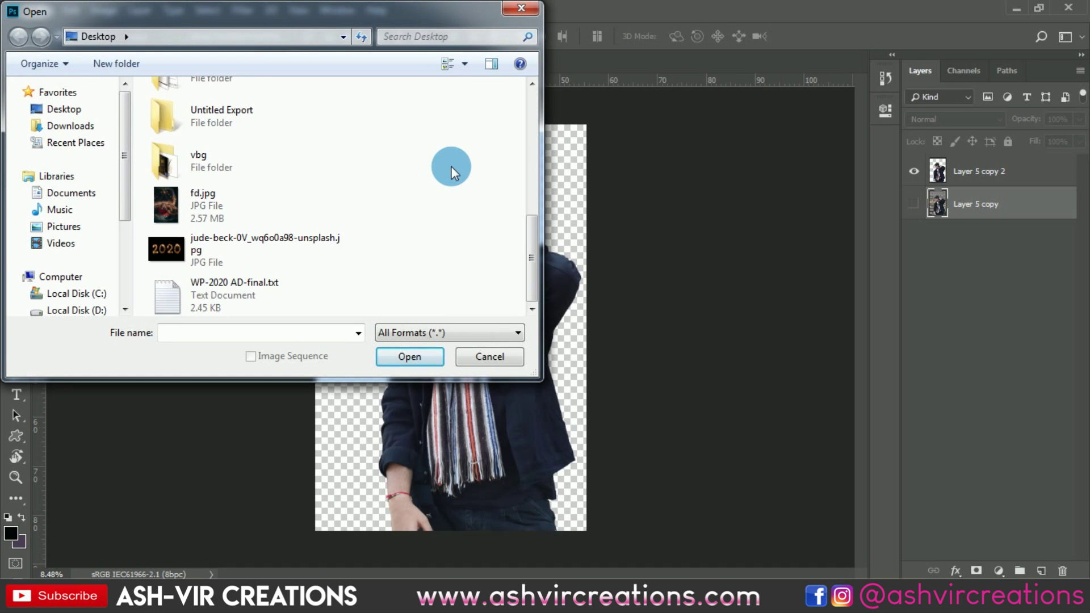
double_click(274, 210)
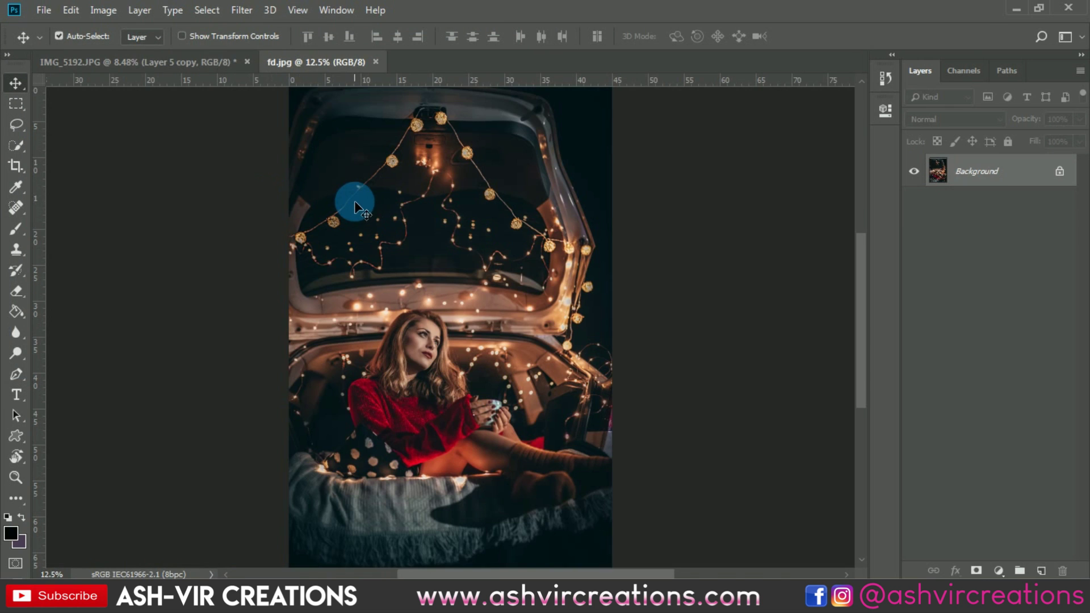
drag(356, 205, 469, 341)
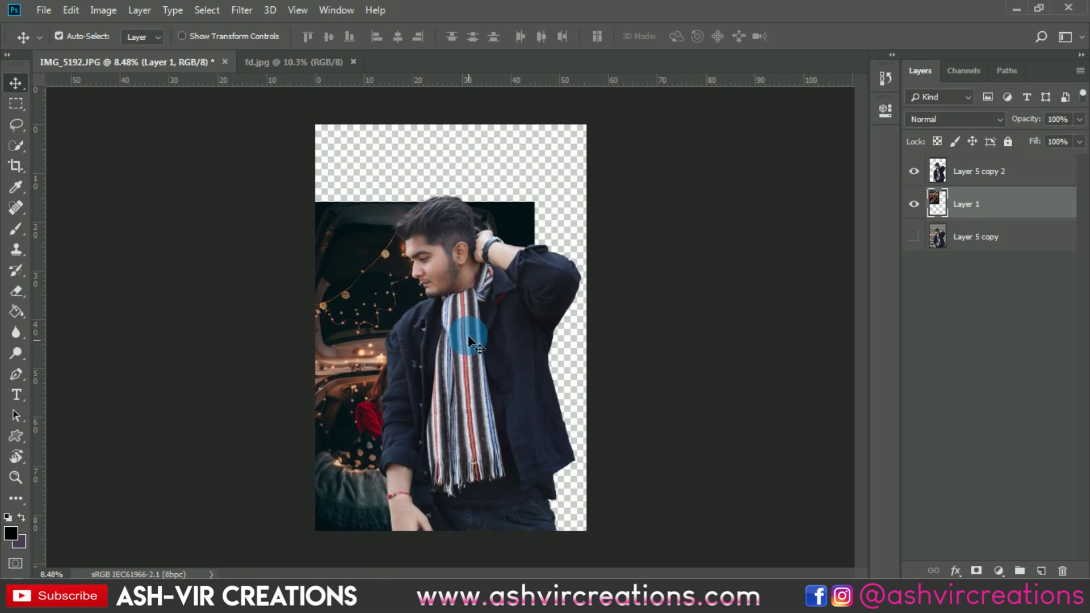
Free-transform Layer 1 to 139.52% scale, flip it horizontally and position it so it fills the canvas behind the man
click(76, 13)
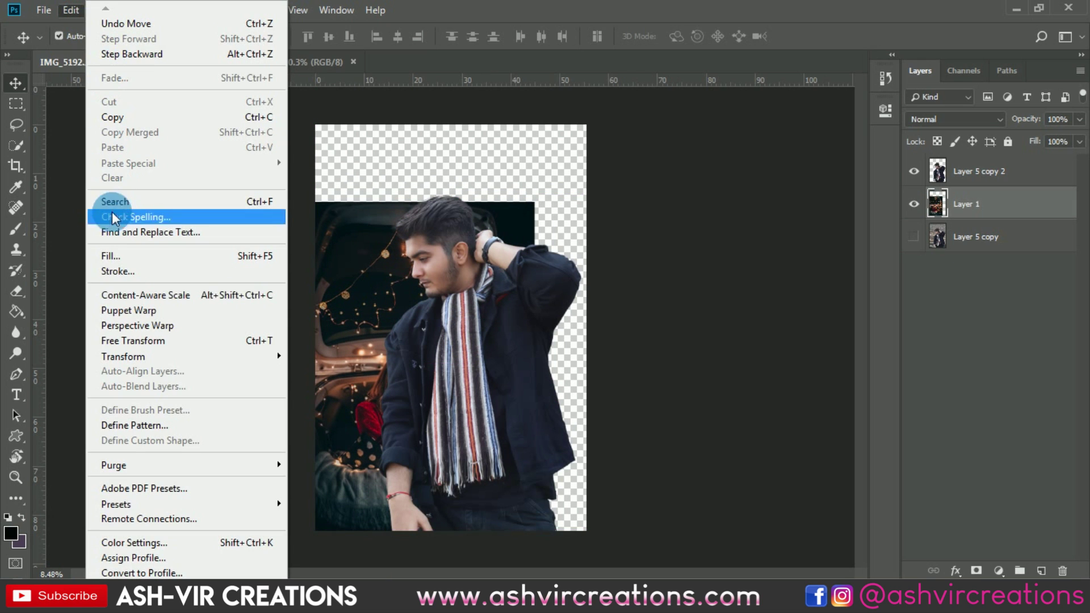
click(136, 341)
drag(537, 203, 658, 95)
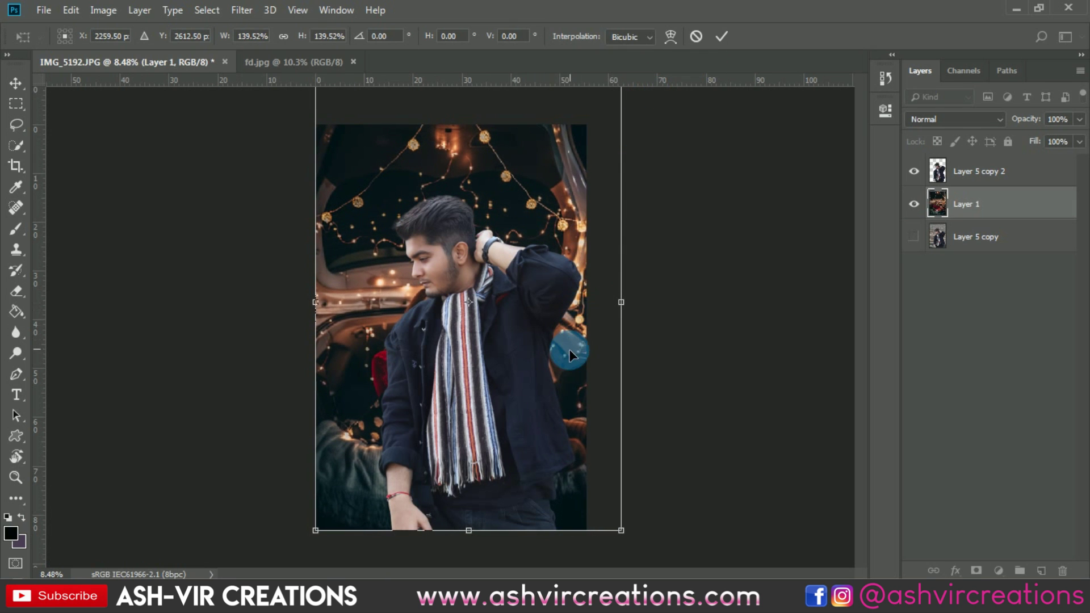
right_click(571, 347)
click(594, 550)
drag(555, 307, 531, 298)
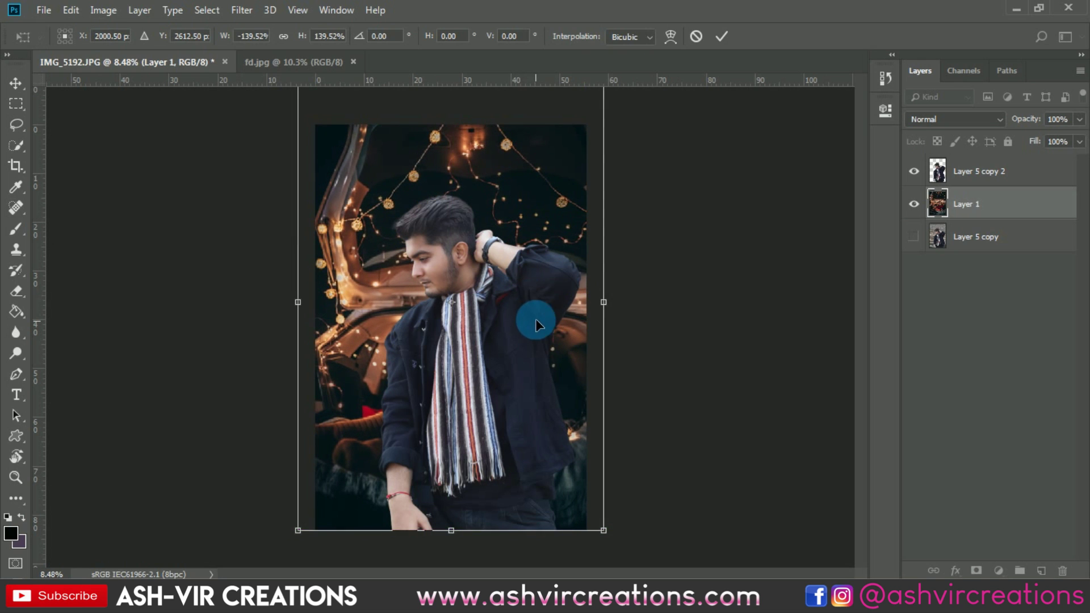
double_click(540, 280)
scroll(540, 280, up, 1)
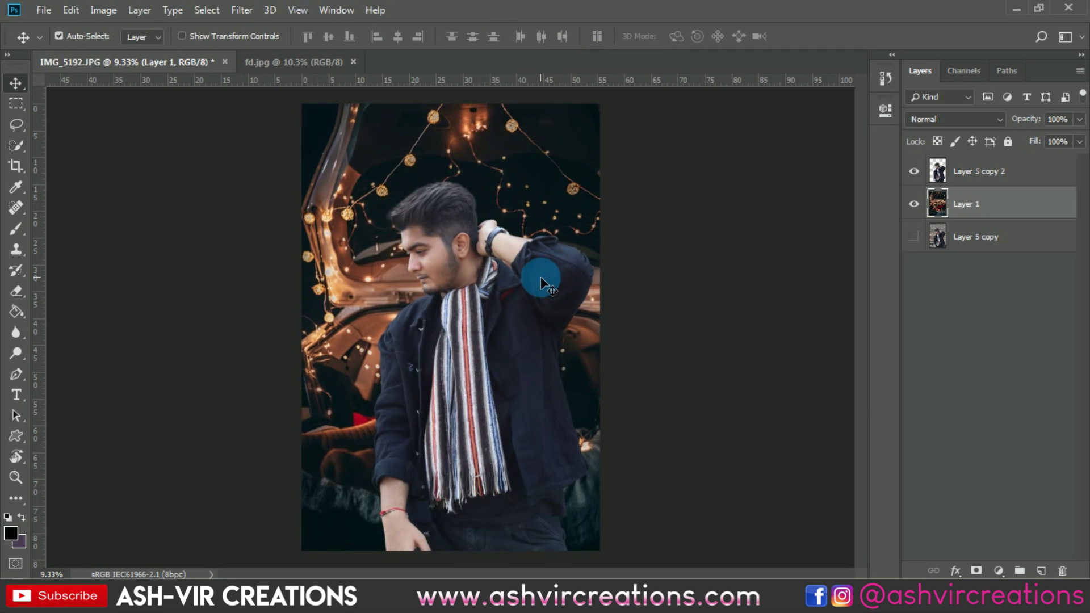
scroll(541, 280, down, 2)
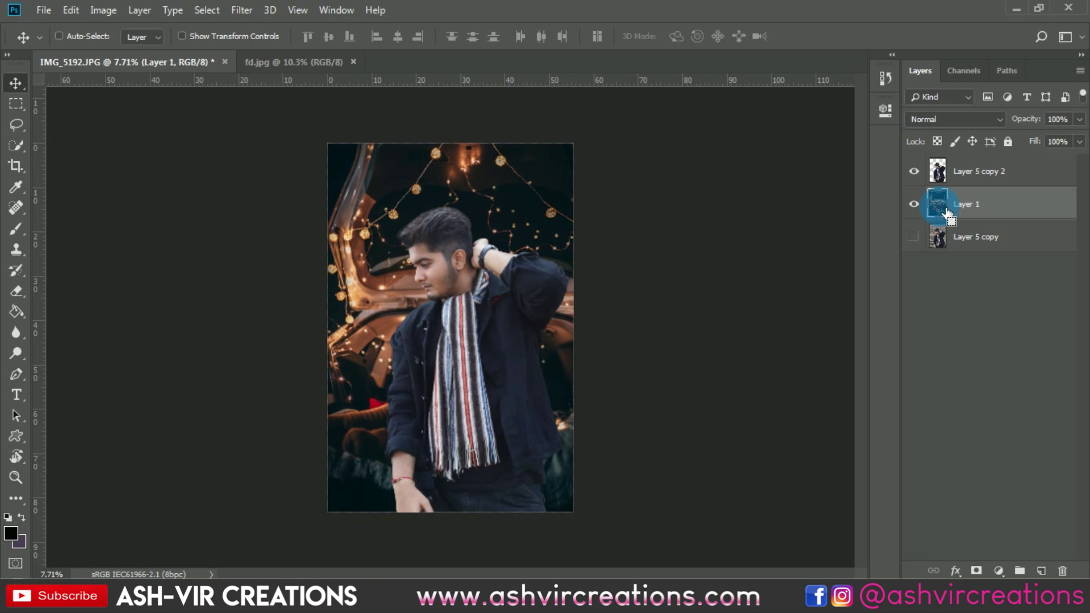
scroll(639, 196, down, 1)
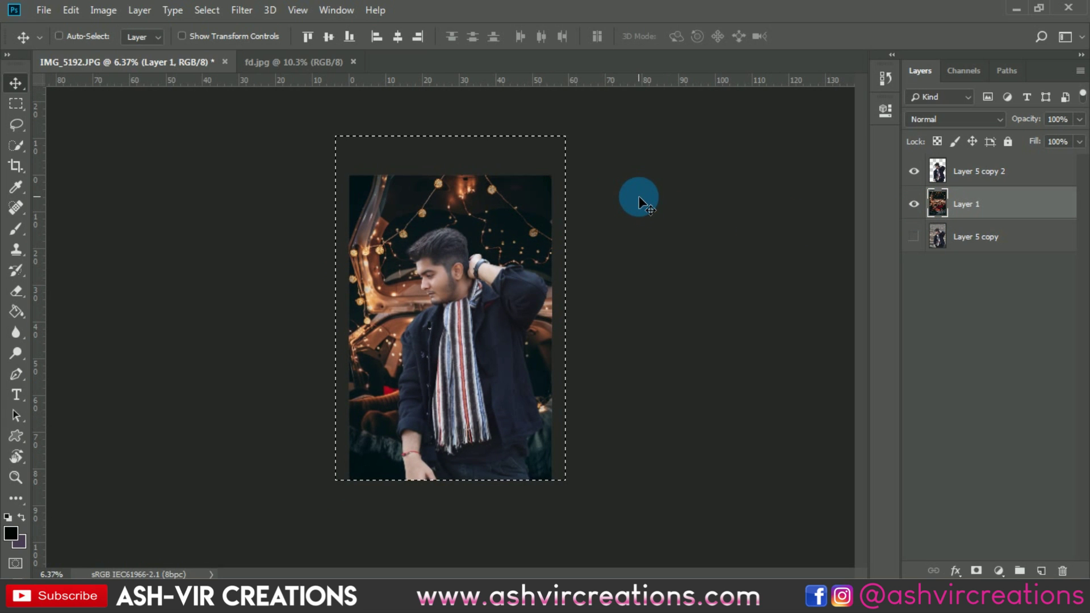
key(ctrl+d)
Set a 4 : 5 (8 : 10) crop ratio and enlarge the crop frame beyond the image's upper and side edges
click(19, 165)
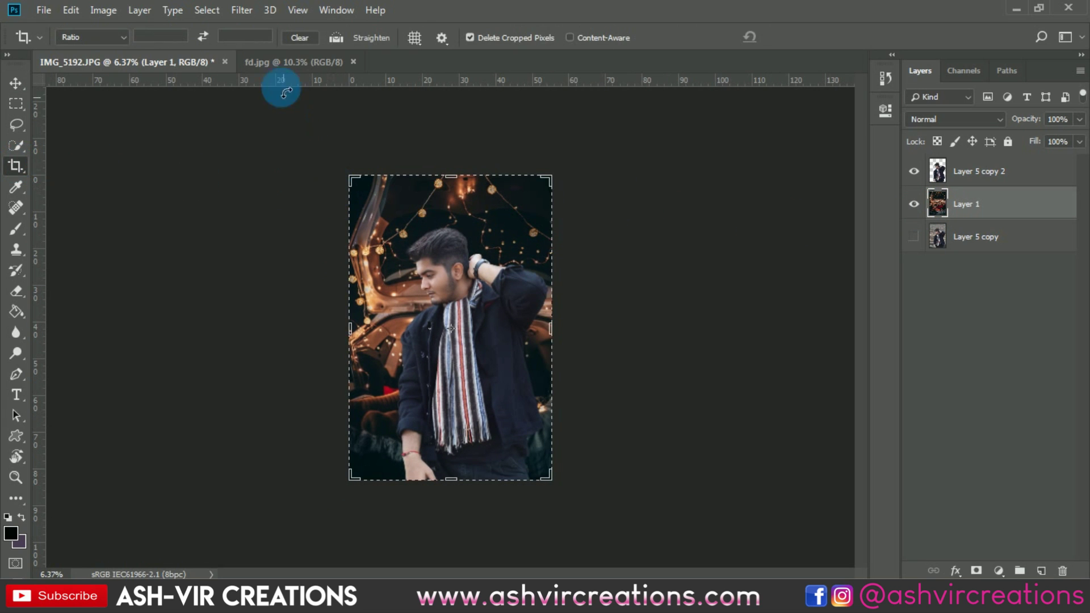
click(71, 37)
click(100, 110)
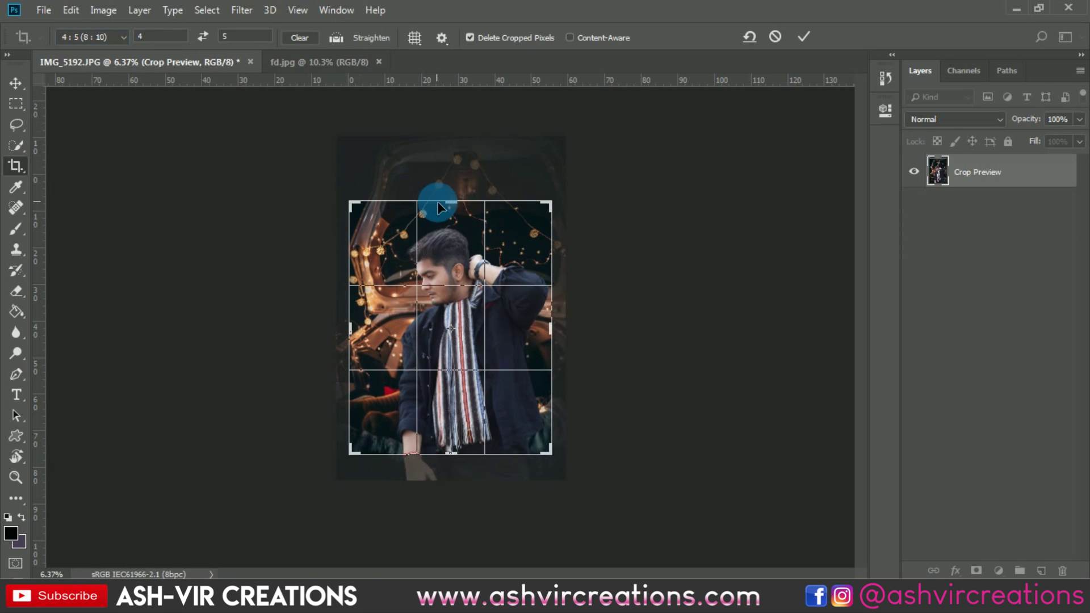
drag(550, 203, 570, 182)
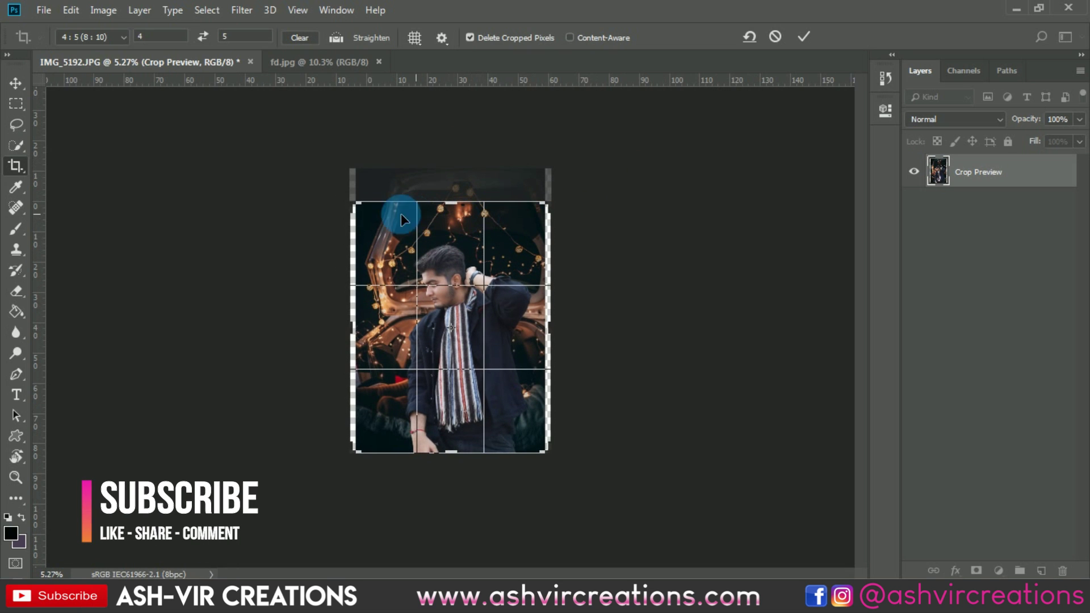
drag(355, 205, 334, 186)
click(502, 254)
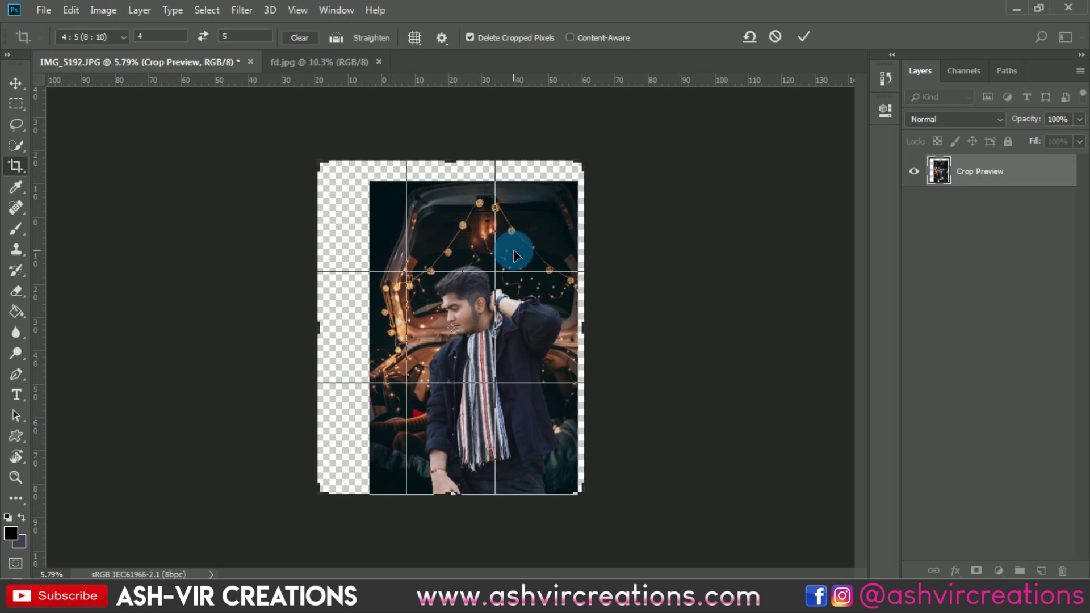
drag(517, 256, 521, 256)
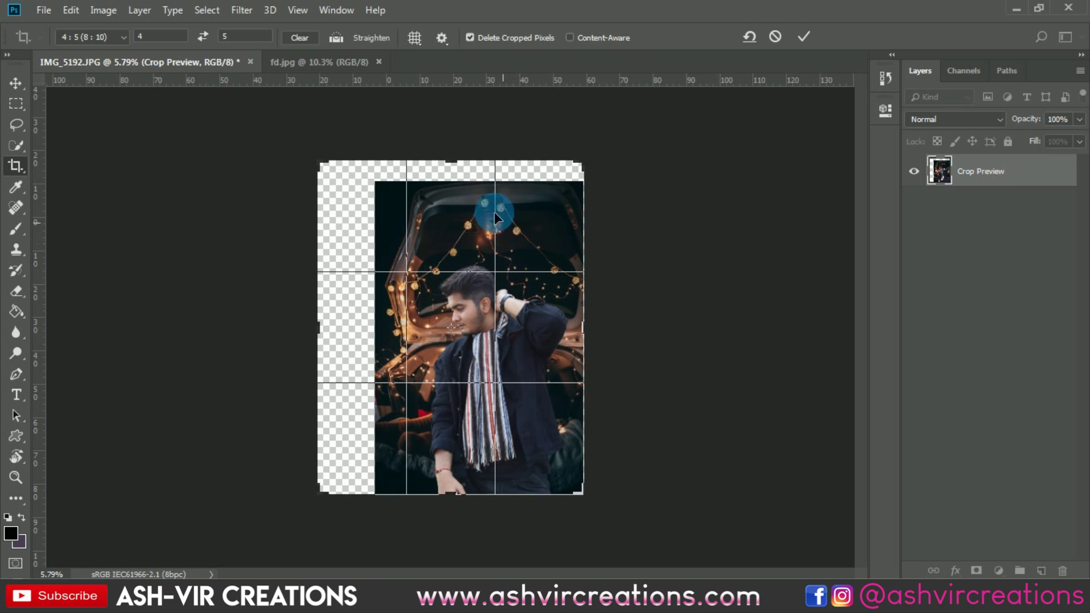
drag(319, 165, 313, 156)
drag(460, 237, 486, 227)
Clear the crop ratio, narrow the frame to the background's width with extra space above it, and apply the crop
key(ctrl+r)
click(301, 38)
drag(292, 336, 329, 335)
click(554, 295)
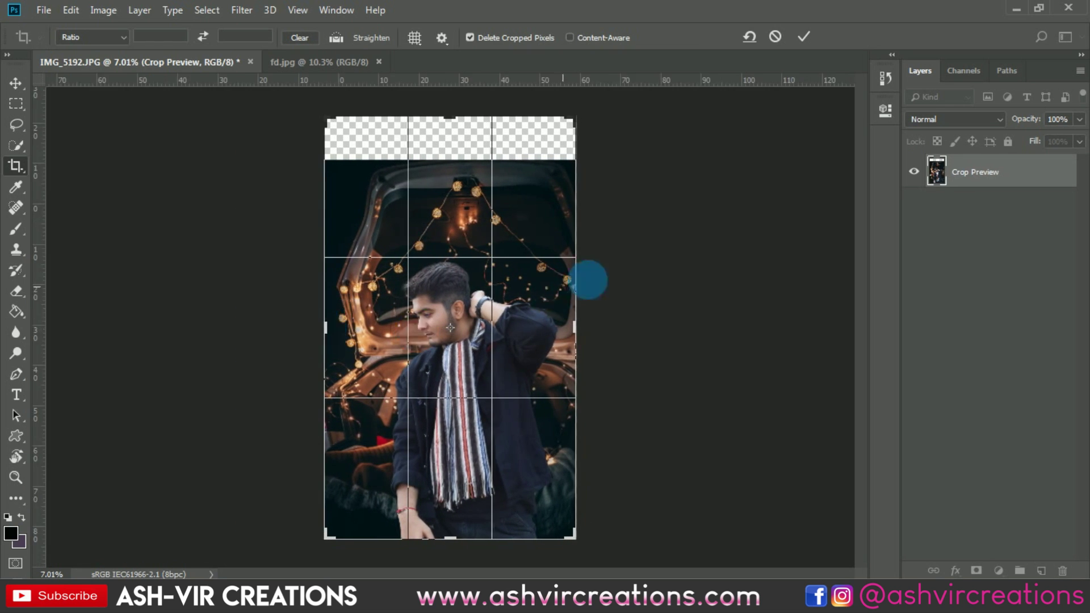
scroll(580, 201, up, 3)
click(804, 37)
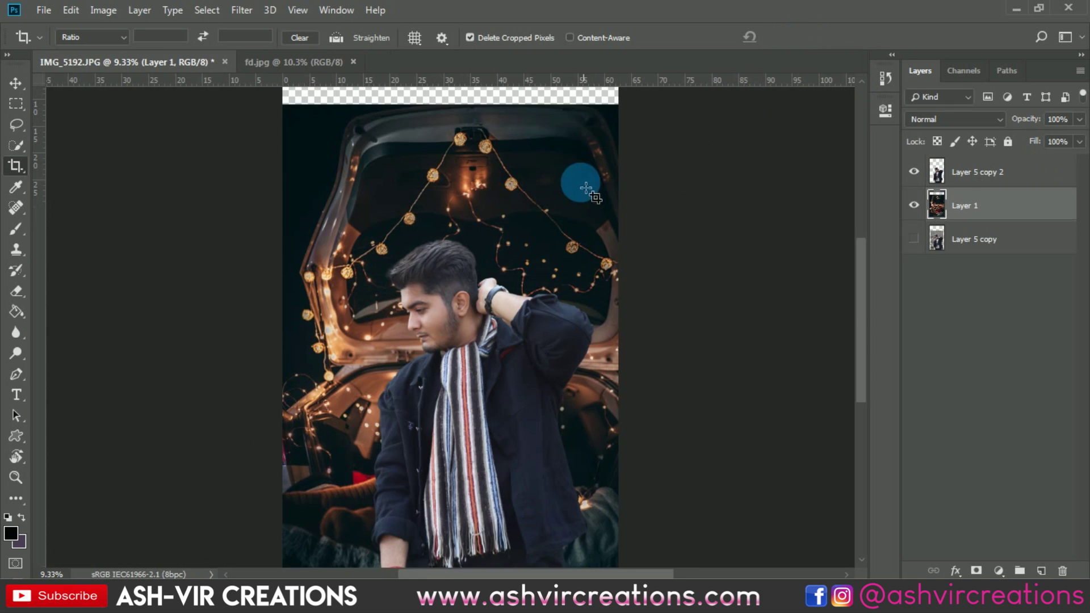
scroll(565, 141, down, 4)
drag(551, 149, 526, 150)
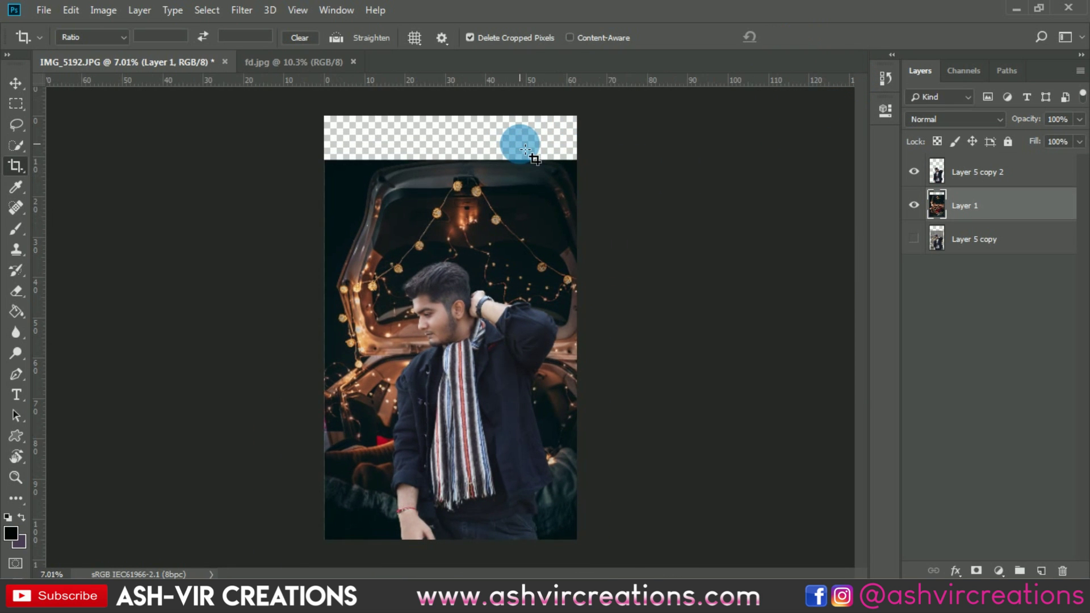
Add a new layer above Layer 5 copy and fill it with the dark colour sampled from the car background
key(v)
click(993, 242)
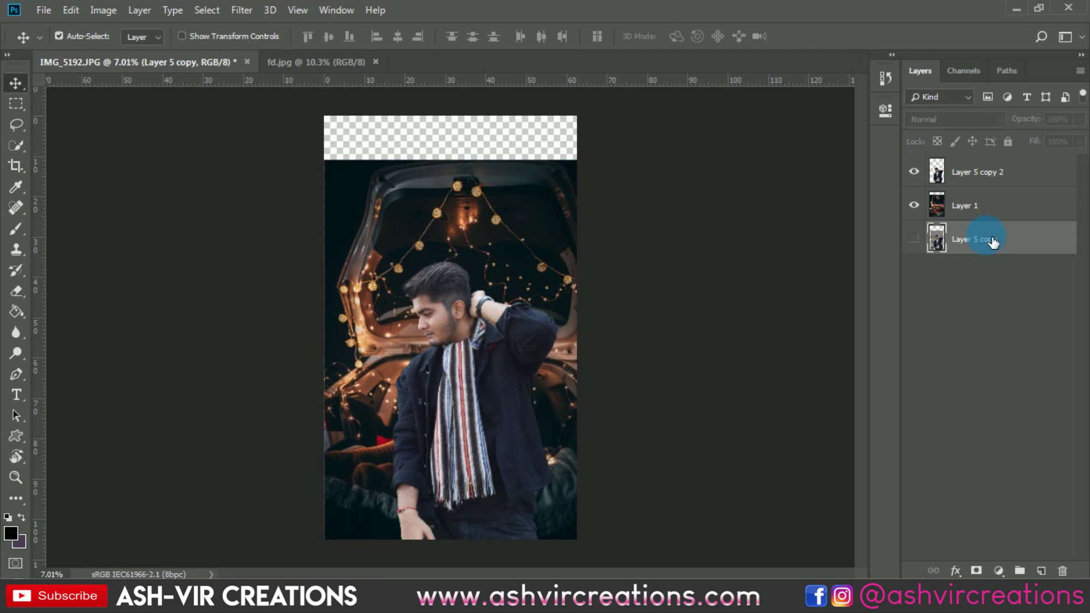
click(1042, 570)
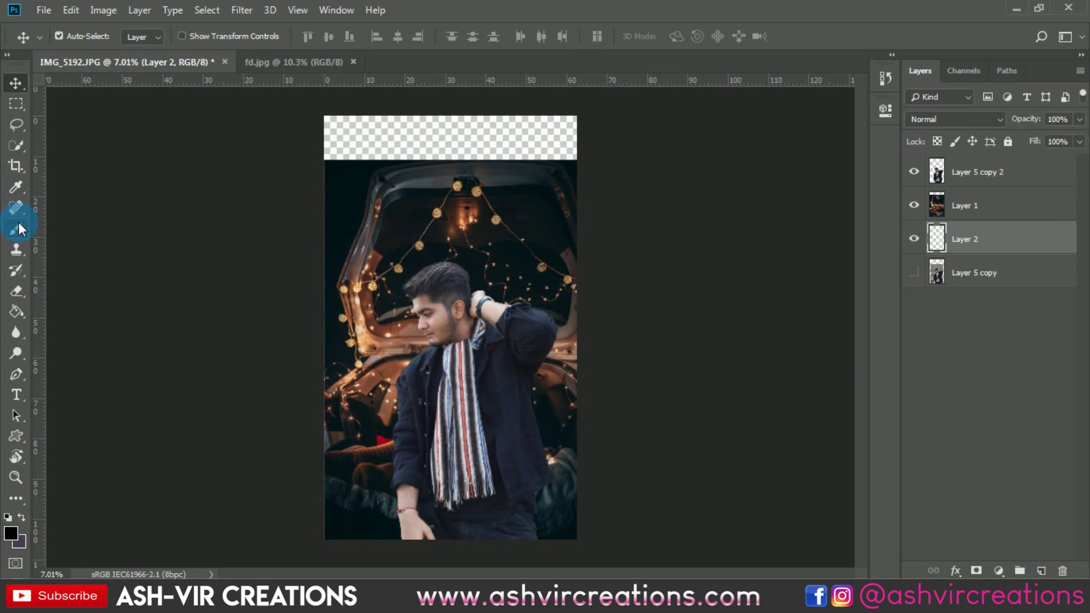
click(15, 187)
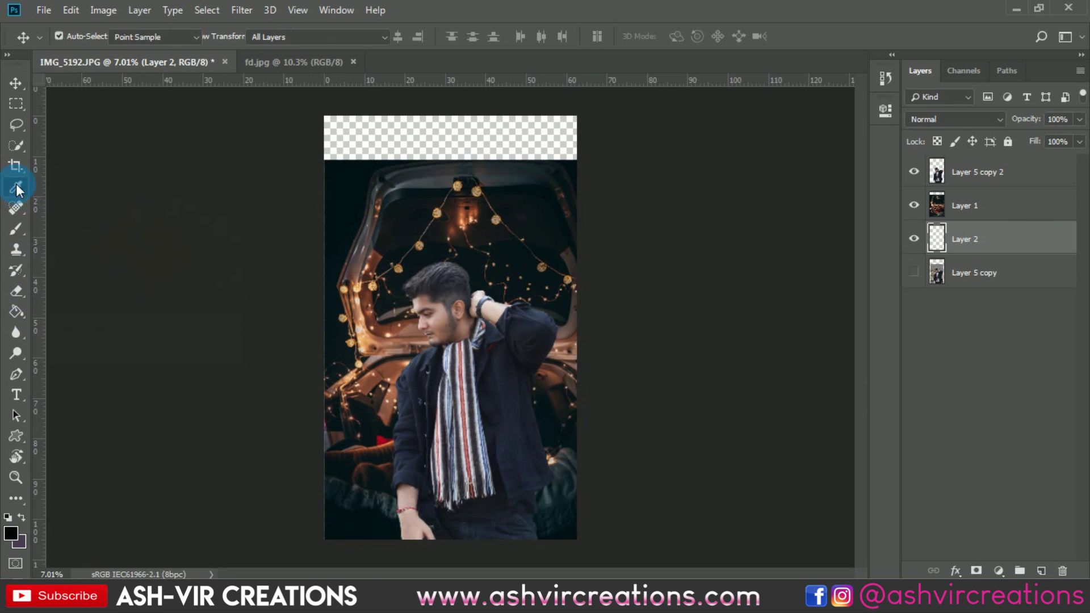
scroll(383, 165, up, 2)
scroll(352, 183, up, 1)
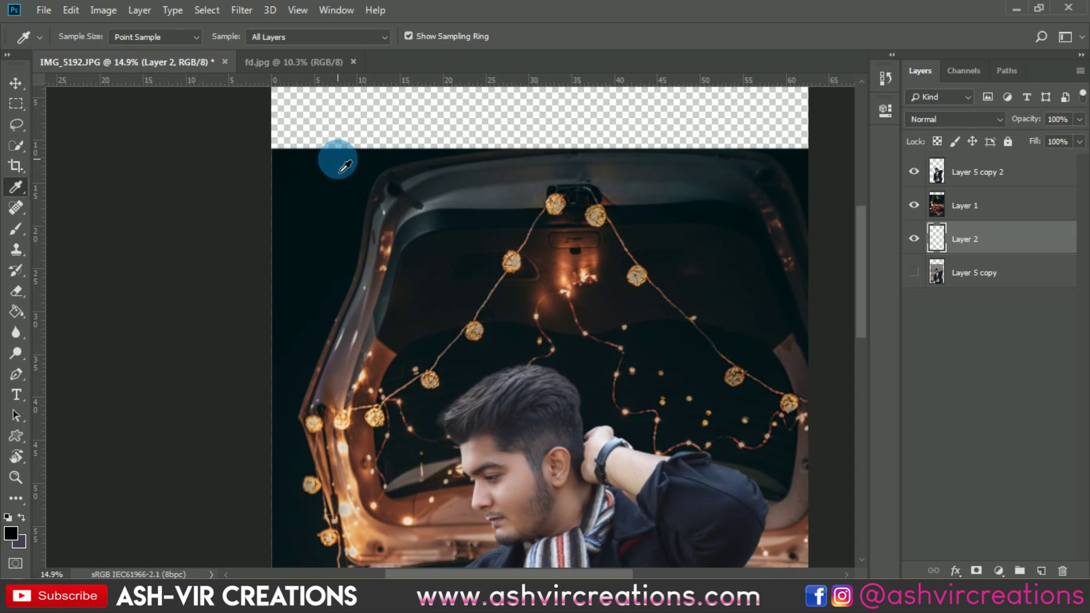
click(17, 311)
click(472, 113)
Examine how the dark fill blends with the upper edge of the car background
key(b)
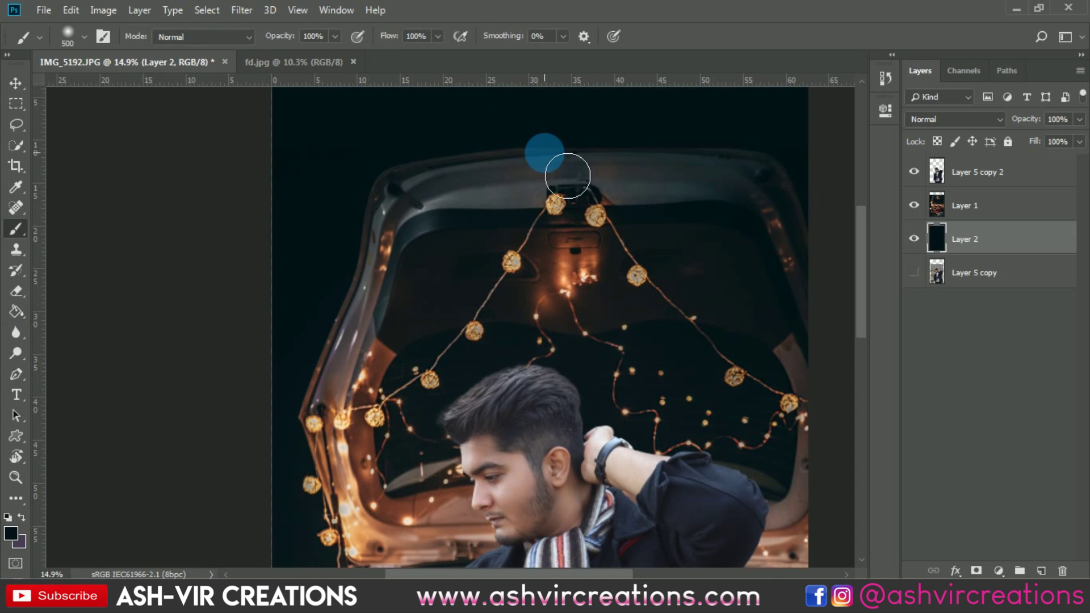
scroll(565, 173, down, 2)
scroll(545, 154, up, 2)
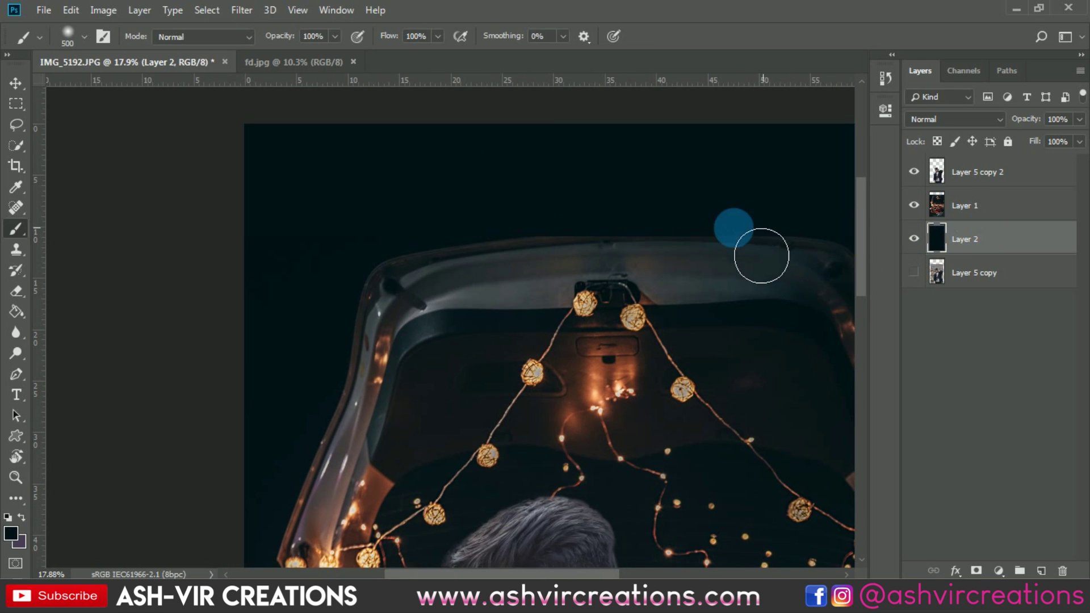
scroll(744, 246, down, 4)
scroll(493, 163, up, 1)
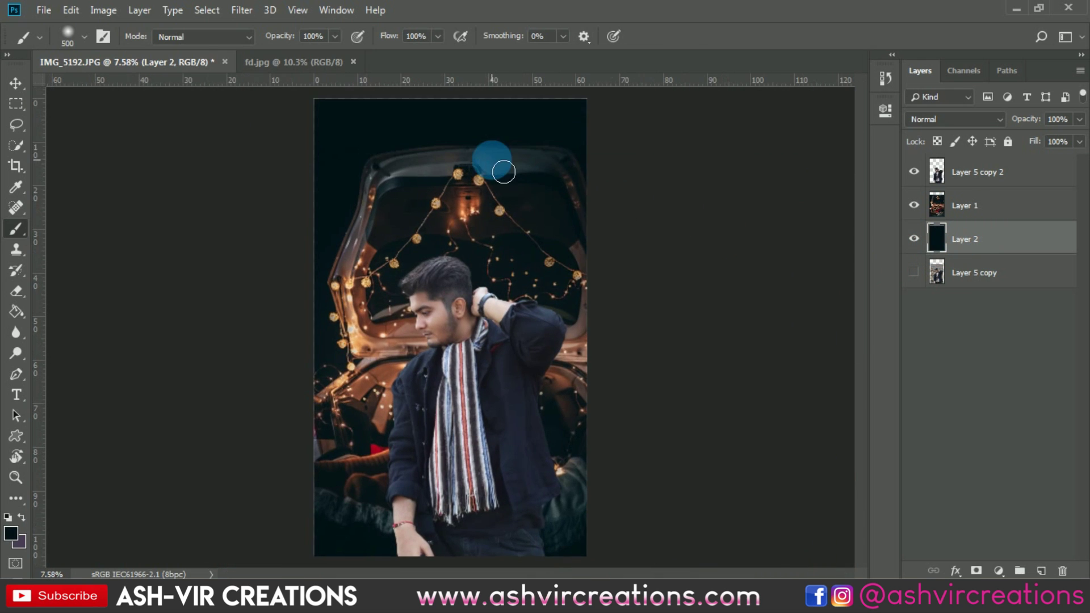
key(v)
scroll(493, 163, down, 1)
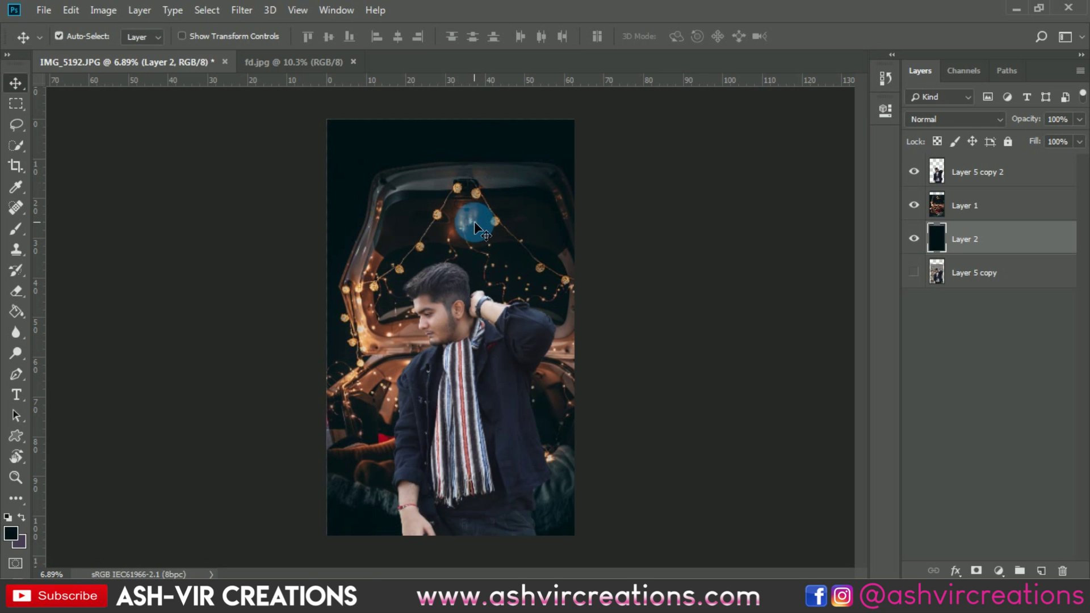
Extend the canvas slightly above its upper edge with the Crop tool and apply the crop
scroll(492, 187, down, 1)
key(c)
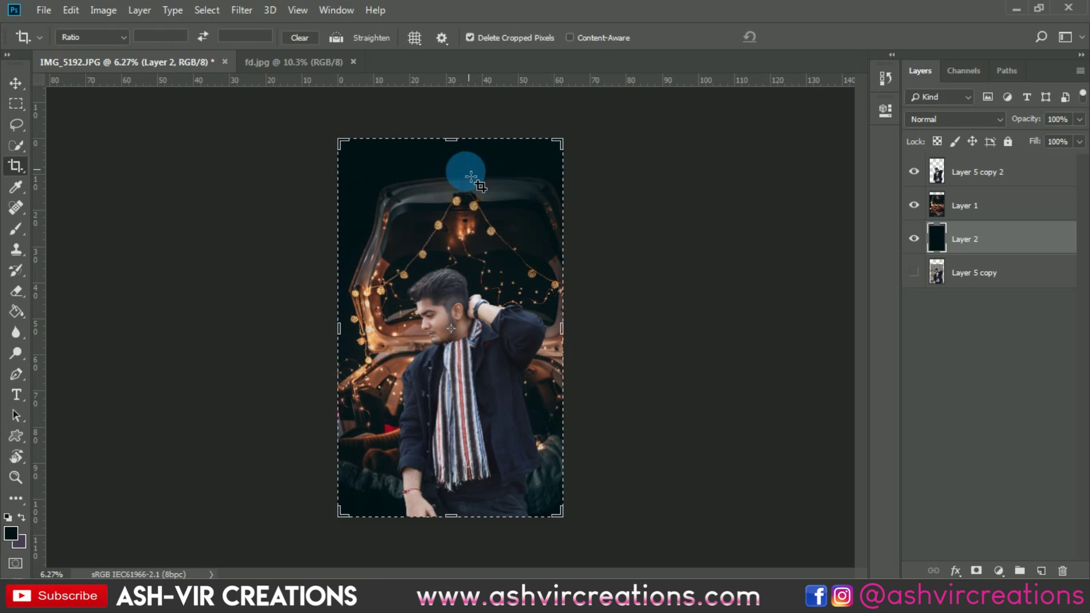
drag(463, 146, 463, 130)
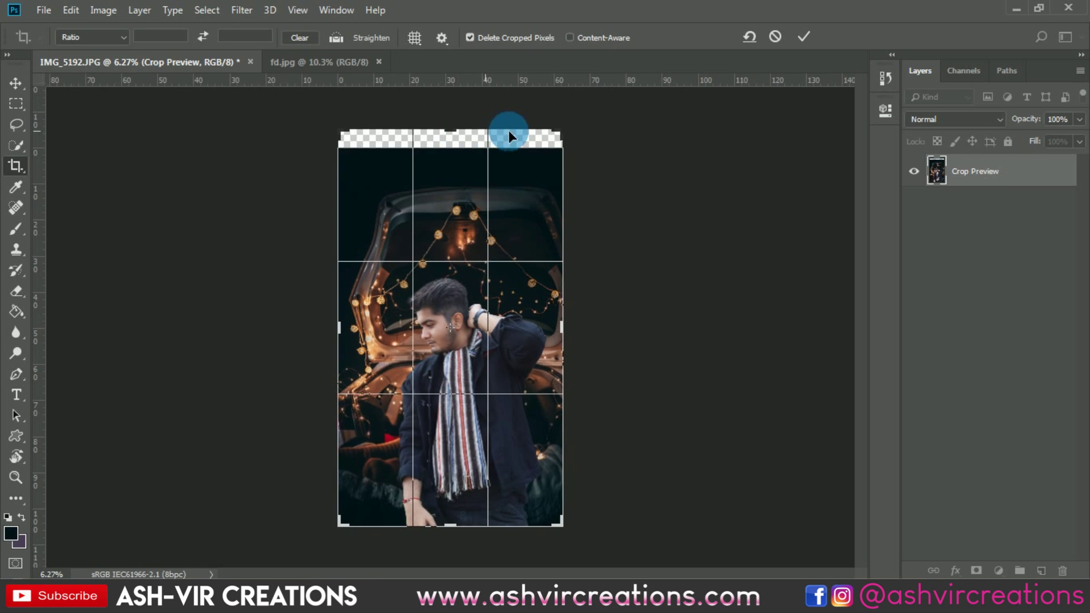
click(800, 38)
Fill the empty strip above the car on Layer 2 with the dark foreground colour using the Paint Bucket
click(990, 250)
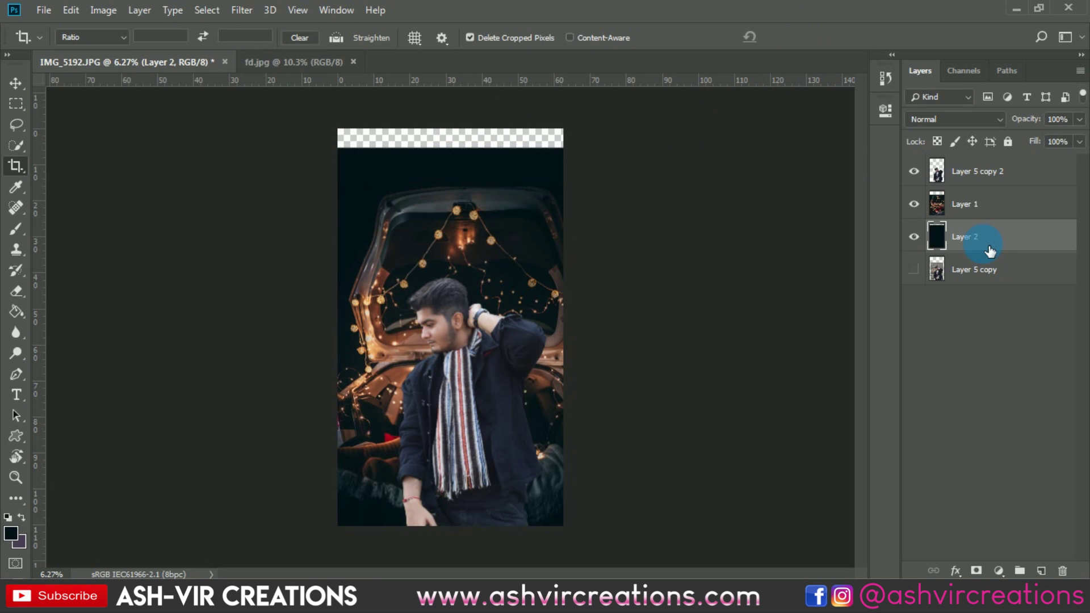
key(v)
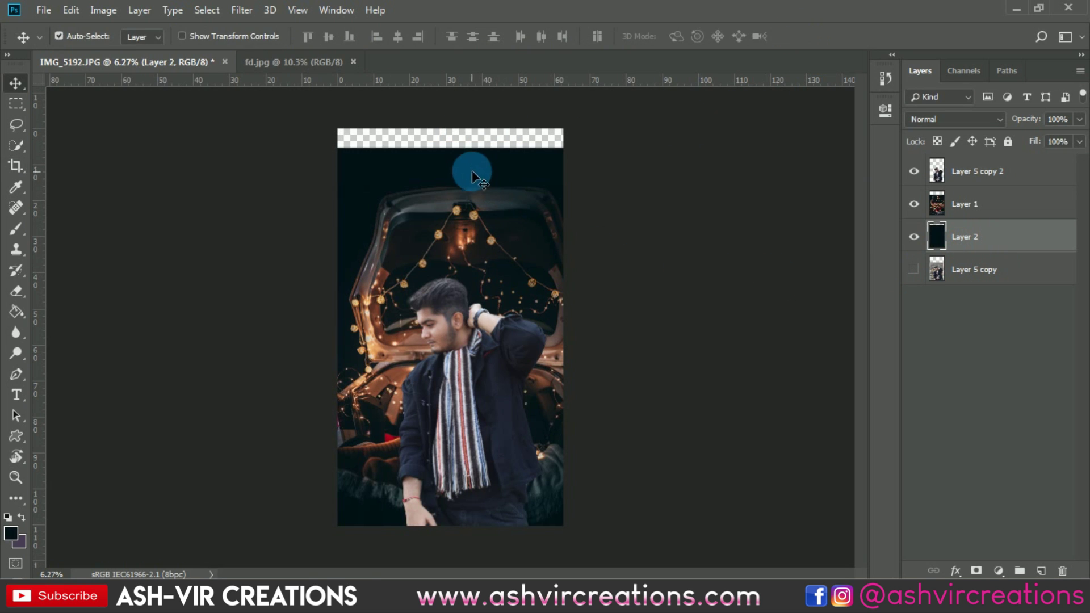
key(g)
click(453, 135)
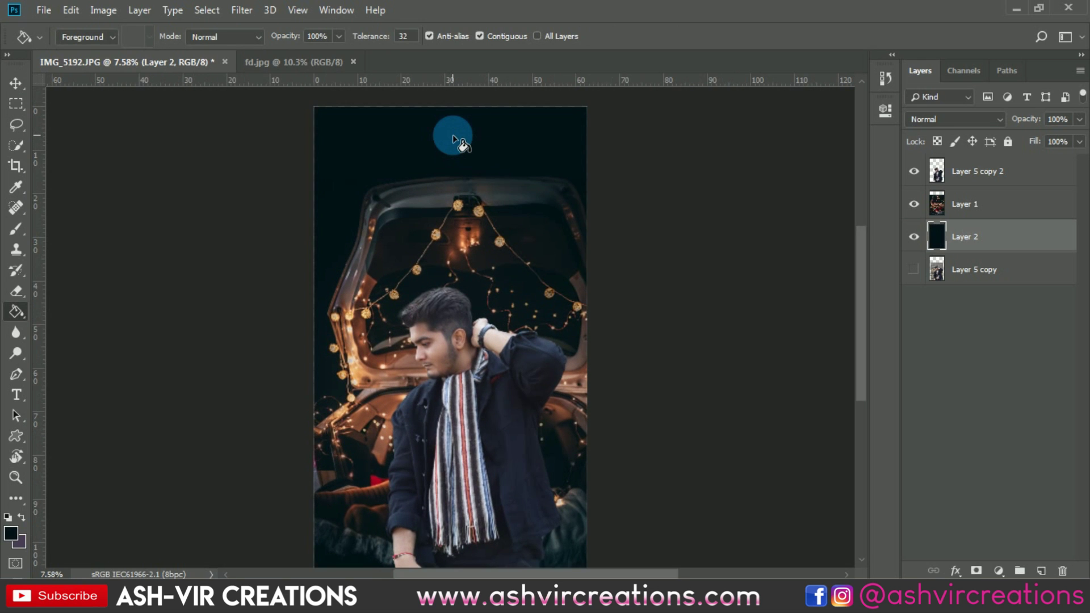
key(v)
key(v)
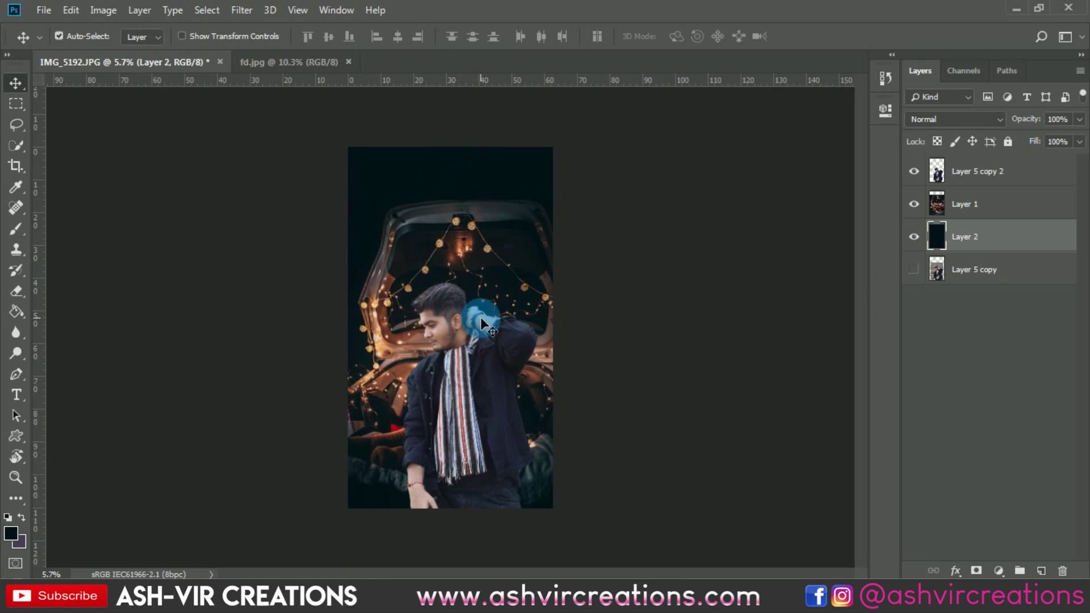
Open the JPG photo of the 2020 sparkler numerals from the Desktop folder
click(42, 11)
click(51, 41)
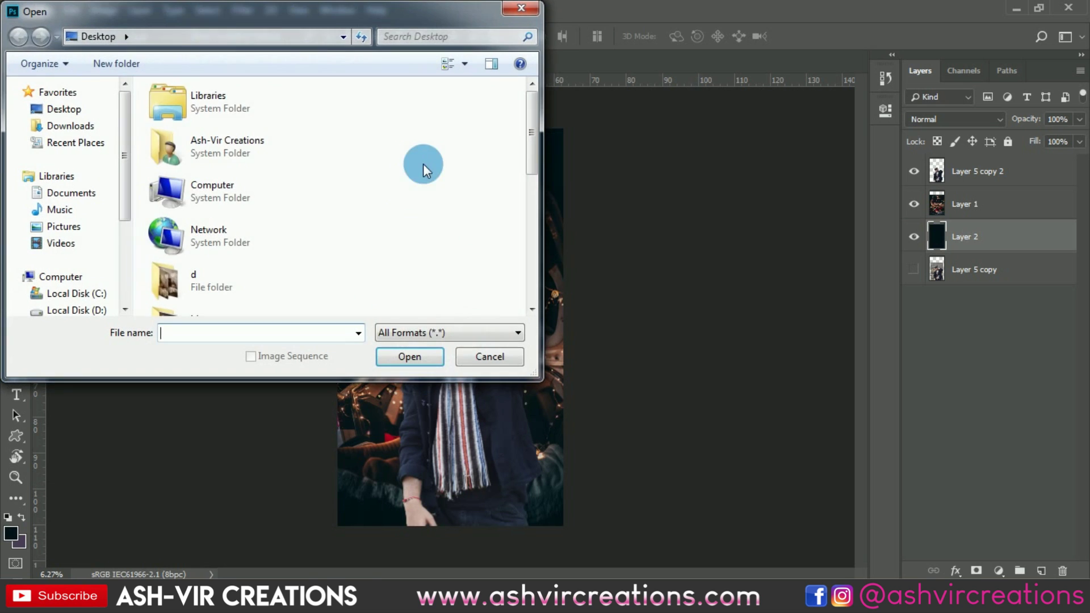
scroll(346, 238, down, 8)
double_click(267, 241)
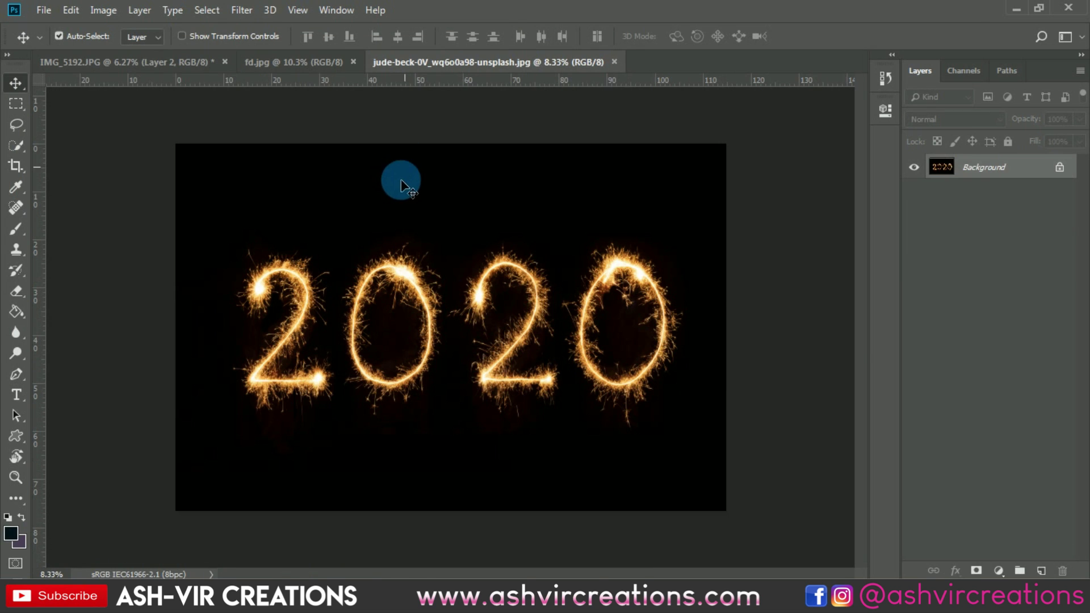
Bring the 2020 sparkler image into the portrait composite as a layer above Layer 2 and set its blend mode to Screen
drag(401, 177, 419, 143)
click(970, 120)
click(935, 254)
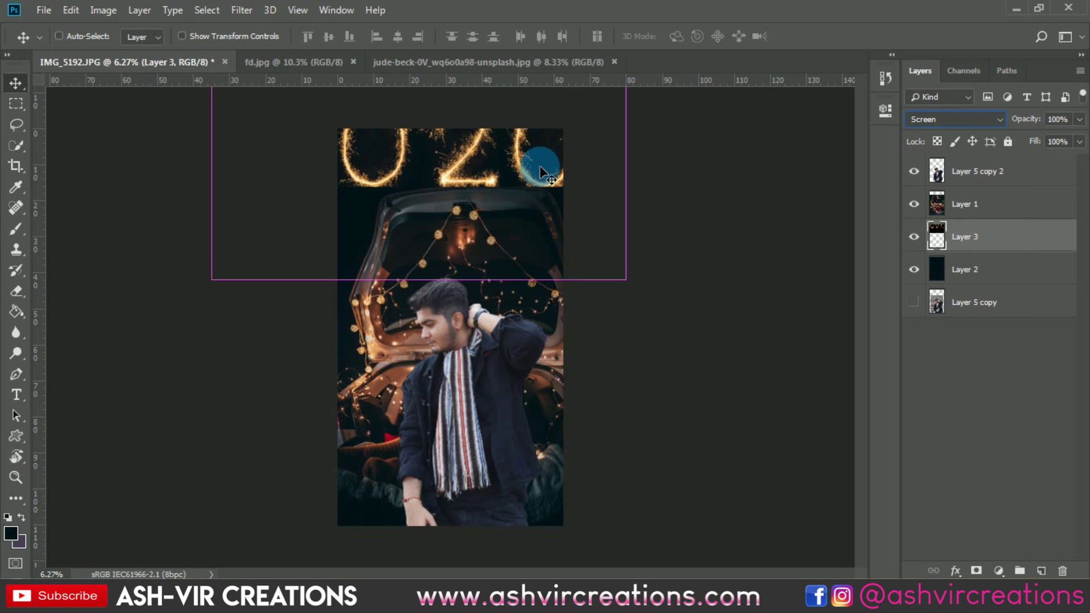
Scale the 2020 layer to about 32.5% and position it centred in the dark area above the car
key(ctrl+t)
drag(631, 281, 487, 176)
drag(450, 102, 479, 142)
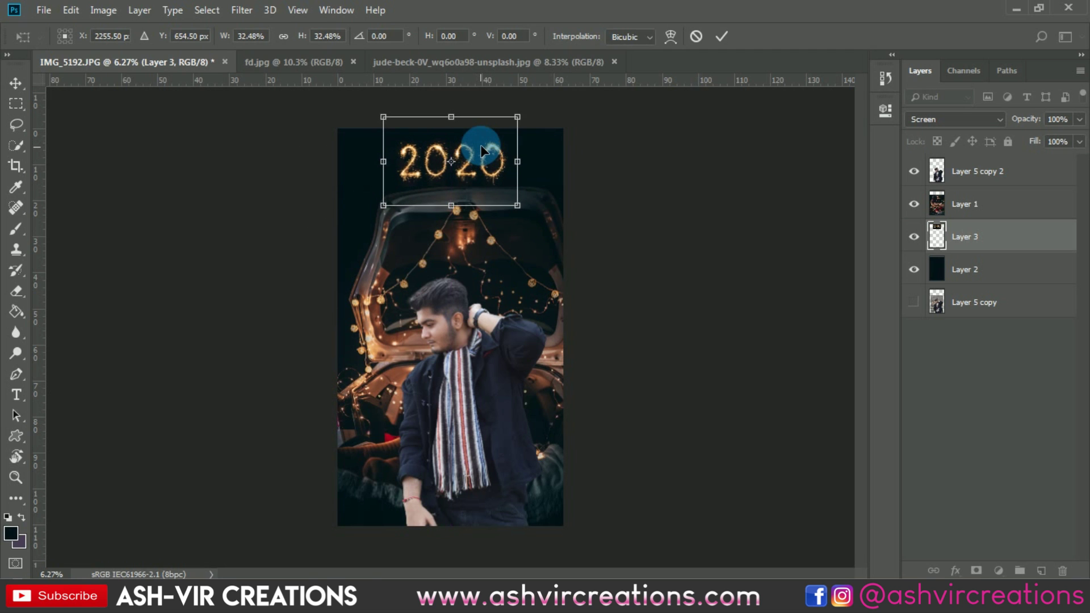
double_click(477, 128)
scroll(465, 120, up, 5)
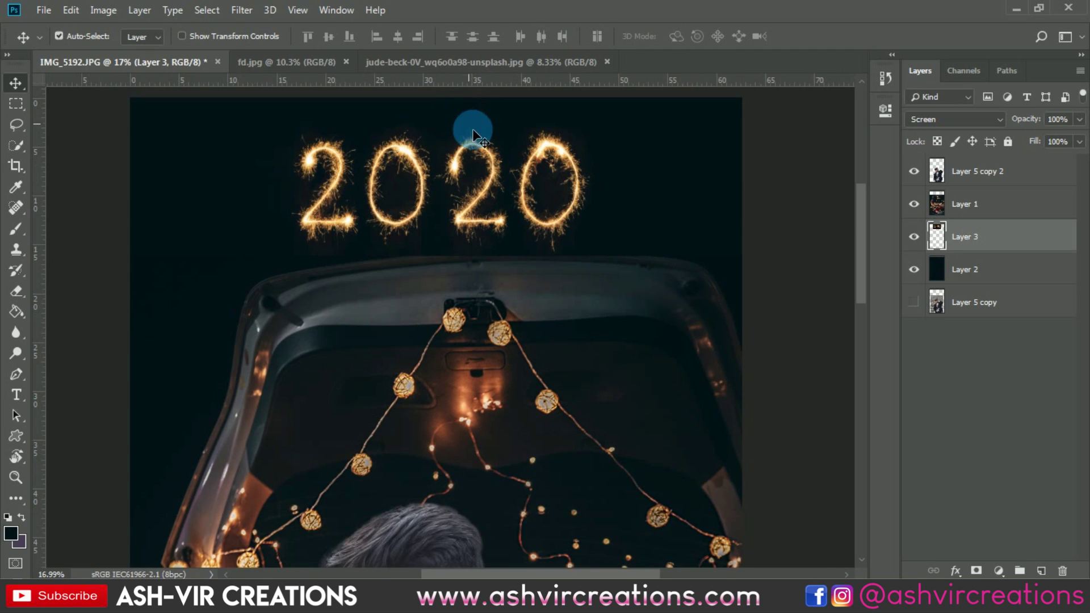
drag(484, 158, 477, 134)
Move the 2020 sparkler layer, Layer 3, above Layer 1 in the layer stack
scroll(478, 136, down, 6)
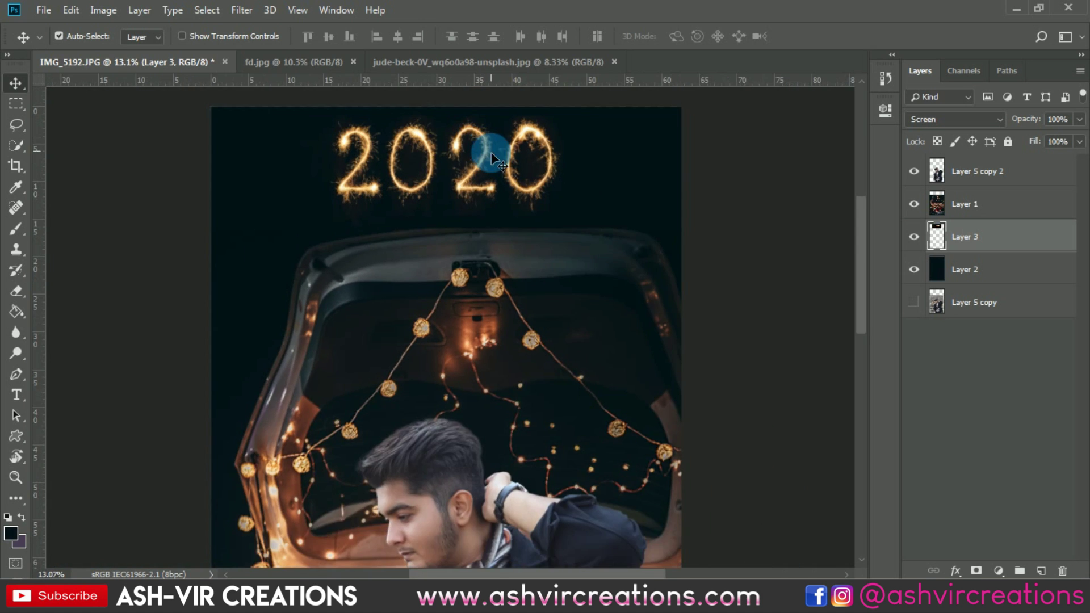
scroll(427, 148, up, 11)
click(543, 189)
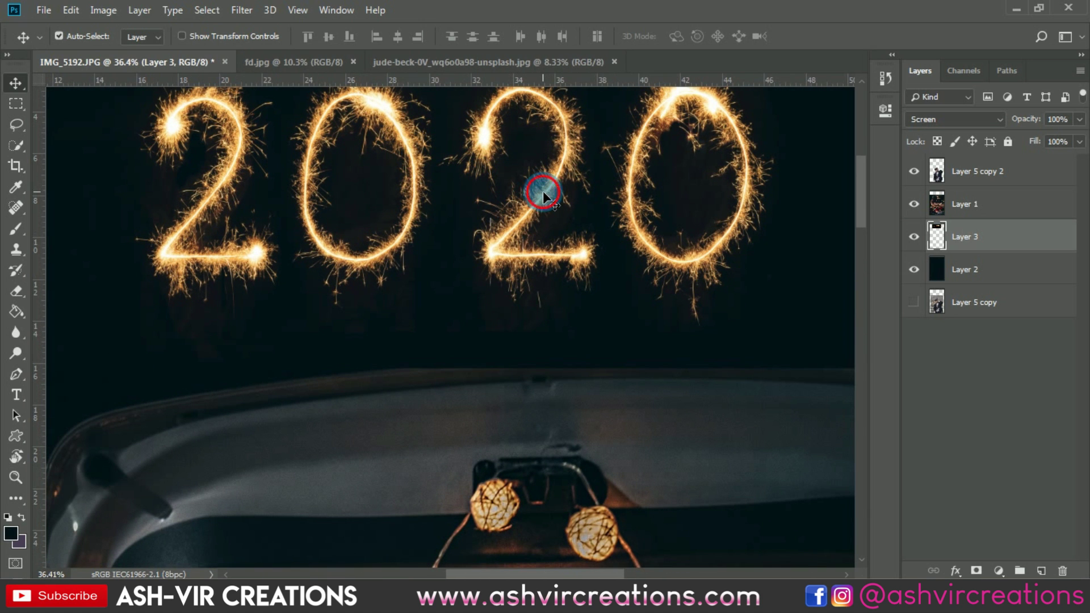
drag(539, 162, 545, 250)
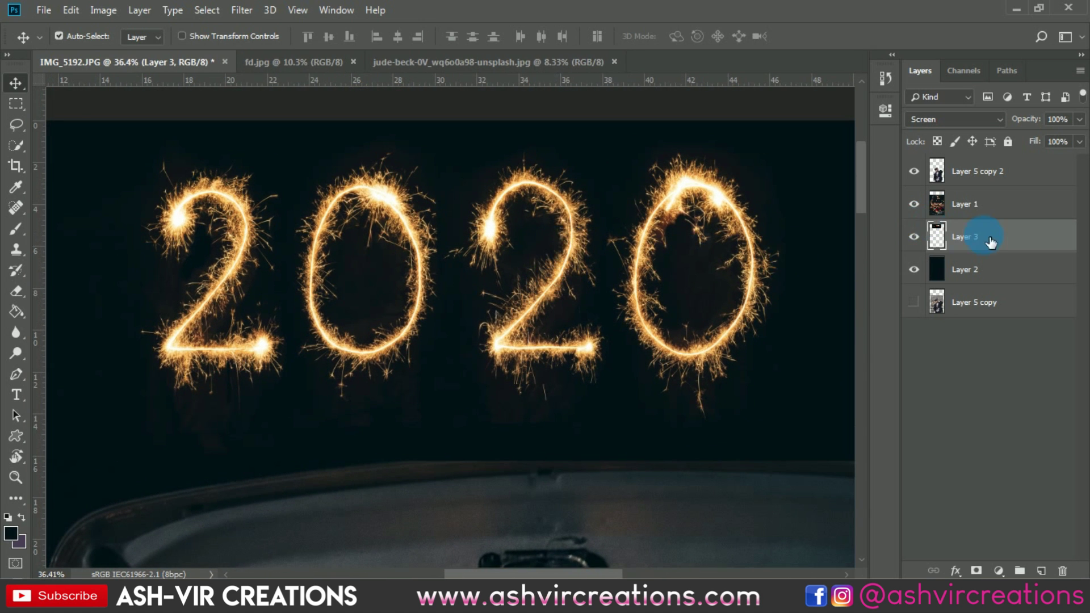
drag(980, 212, 979, 193)
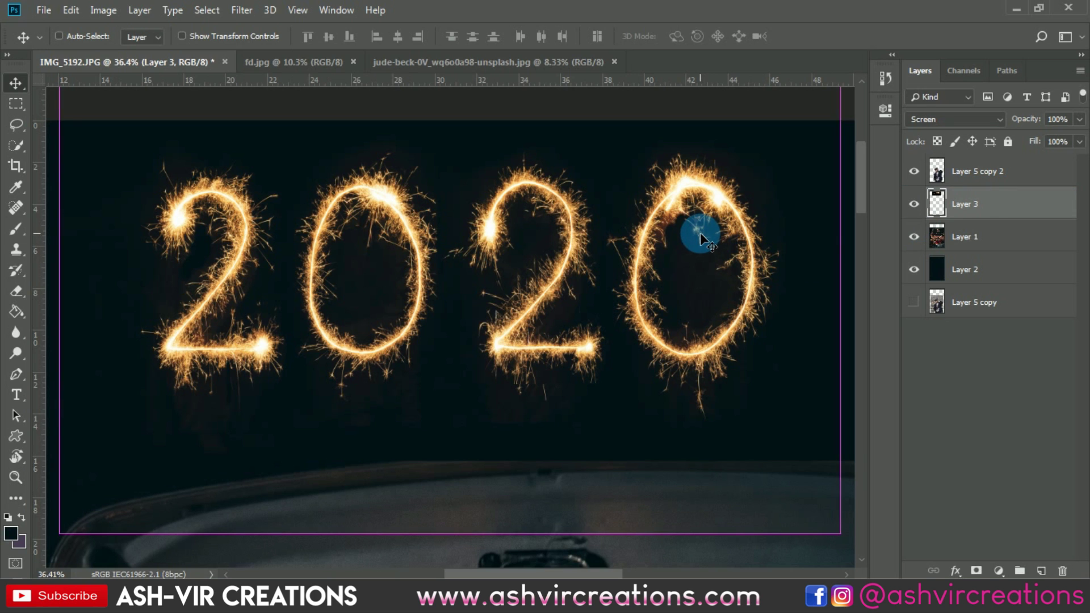
Darken the 2020 layer's background with Levels, setting the black input level to 12
key(ctrl+l)
drag(779, 421, 785, 420)
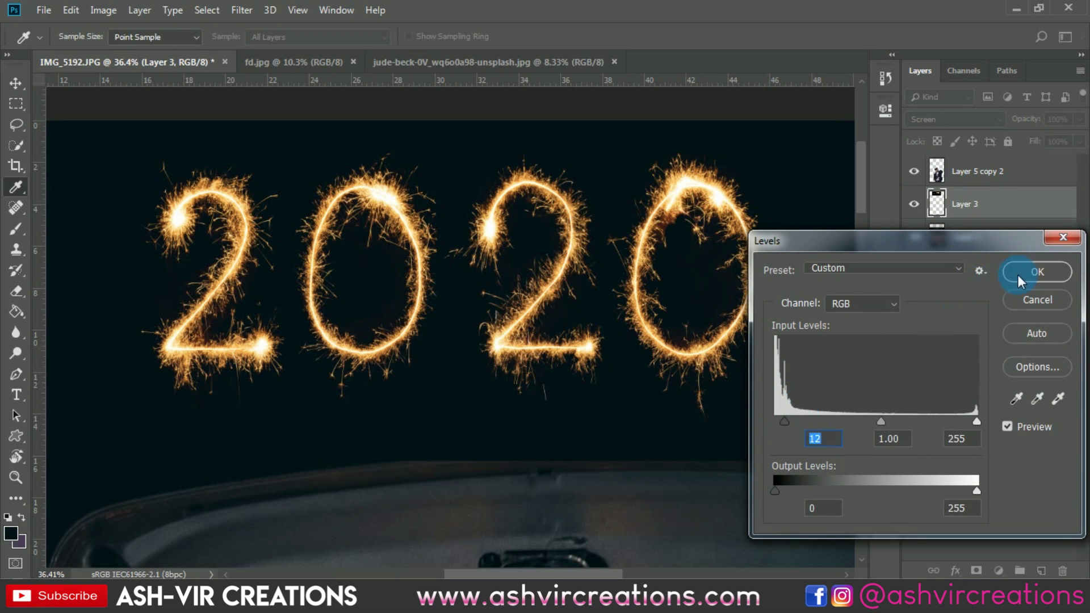
click(1036, 273)
scroll(581, 249, down, 5)
scroll(577, 250, down, 4)
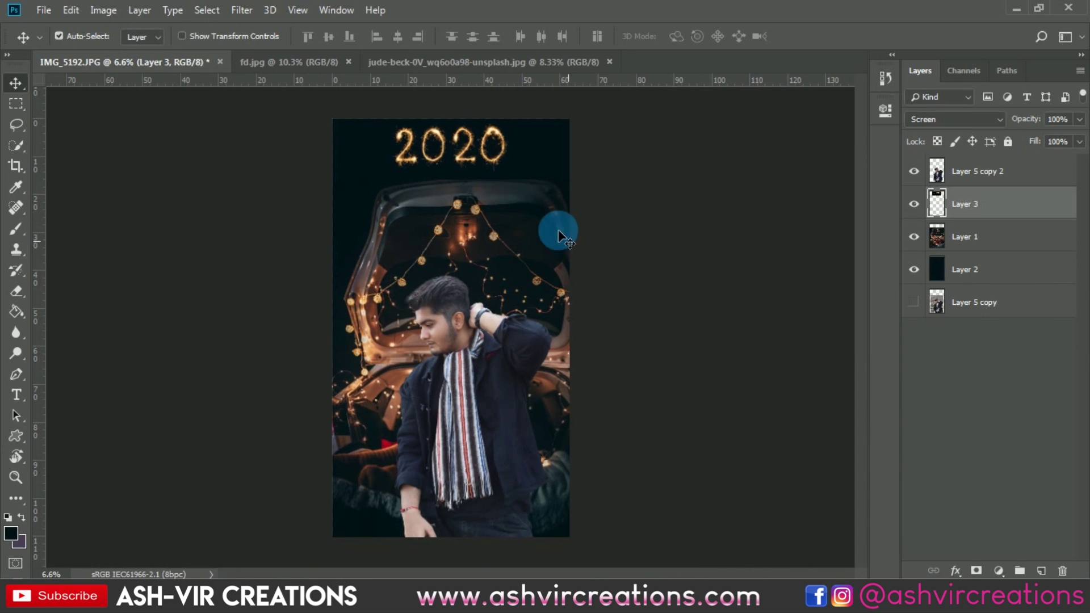
scroll(502, 142, up, 4)
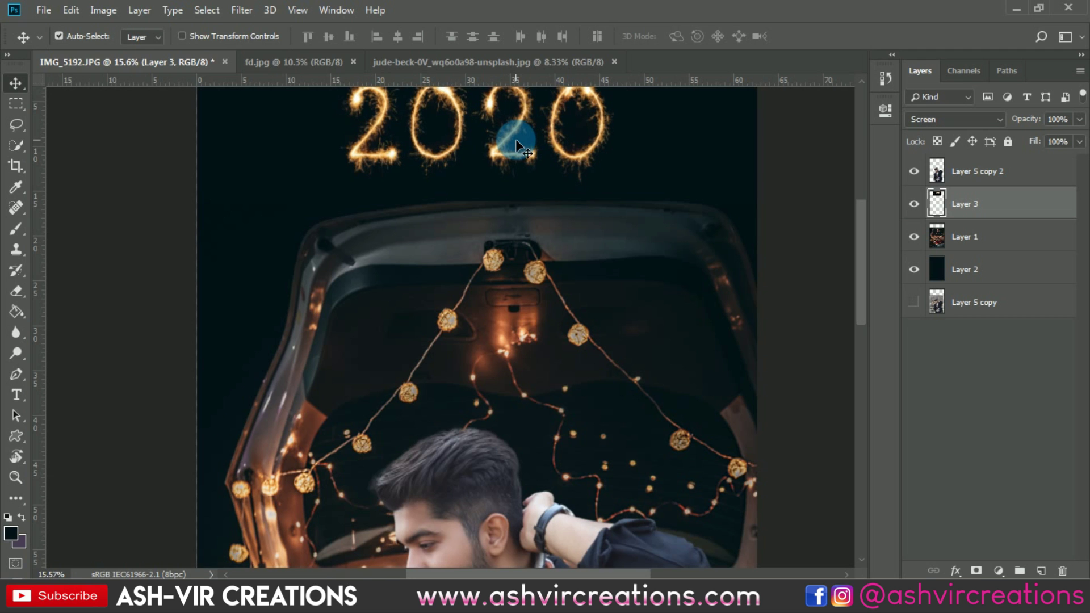
scroll(518, 143, down, 4)
scroll(522, 153, up, 1)
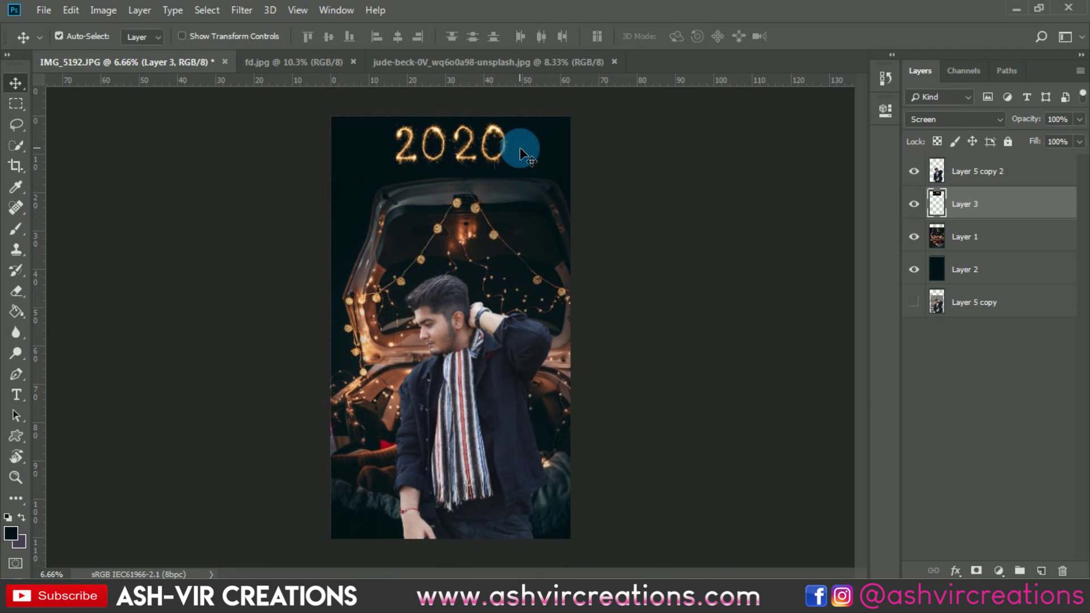
Add a Levels adjustment clipped to Layer 5 copy 2 and raise its black input level slightly to deepen the man's shadows
click(993, 170)
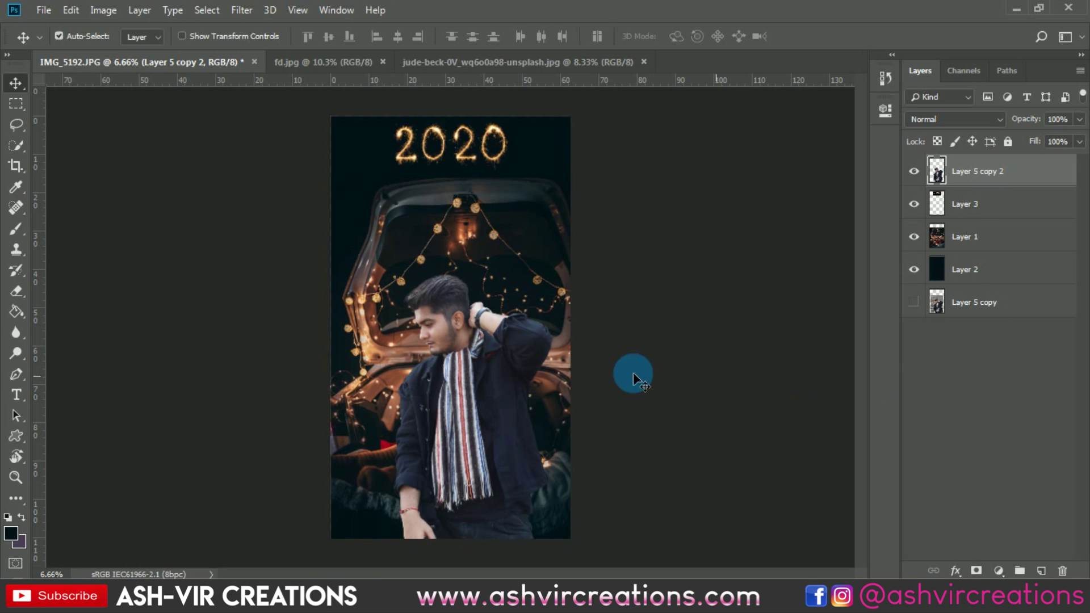
click(998, 571)
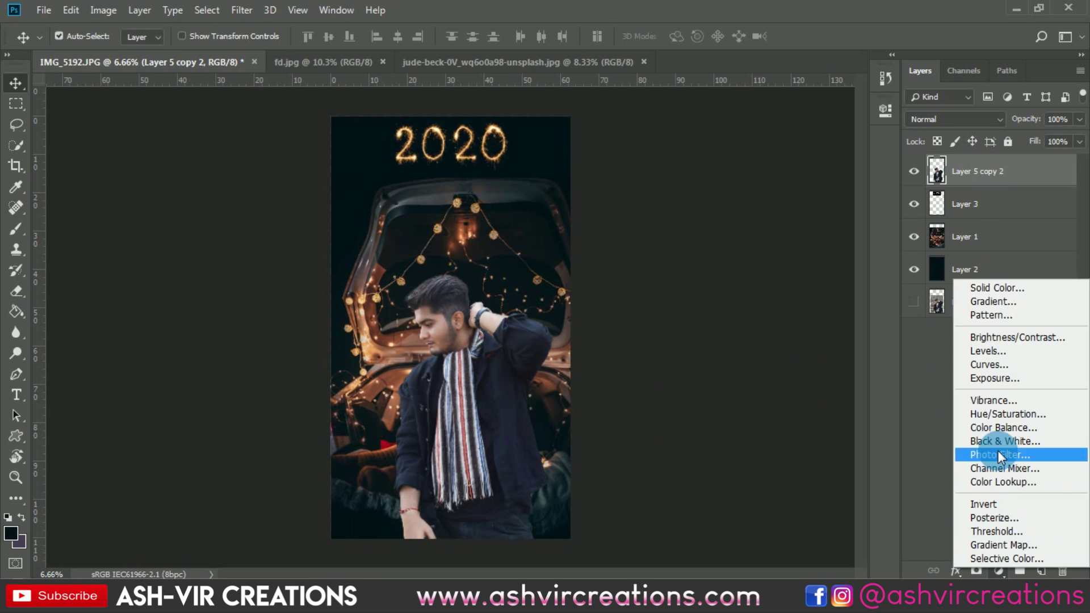
click(993, 352)
click(738, 376)
scroll(444, 370, up, 13)
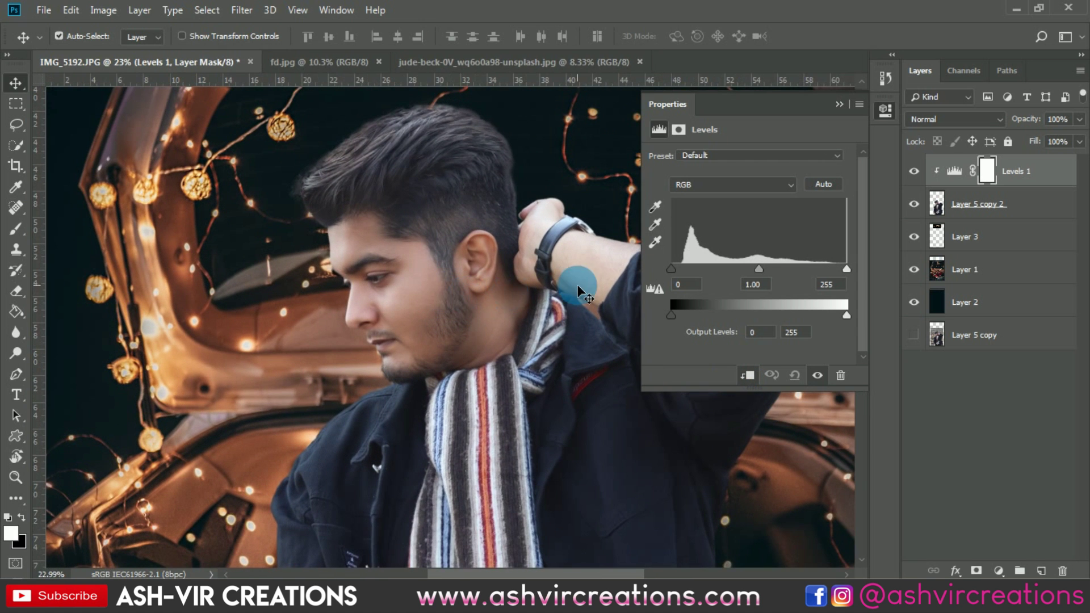
drag(672, 269, 683, 267)
click(839, 105)
Erase the leftover fringe around the man's hair on Layer 5 copy 2 with a soft eraser, enlarging the brush to 150
scroll(336, 165, up, 6)
drag(376, 193, 495, 257)
click(937, 203)
click(151, 251)
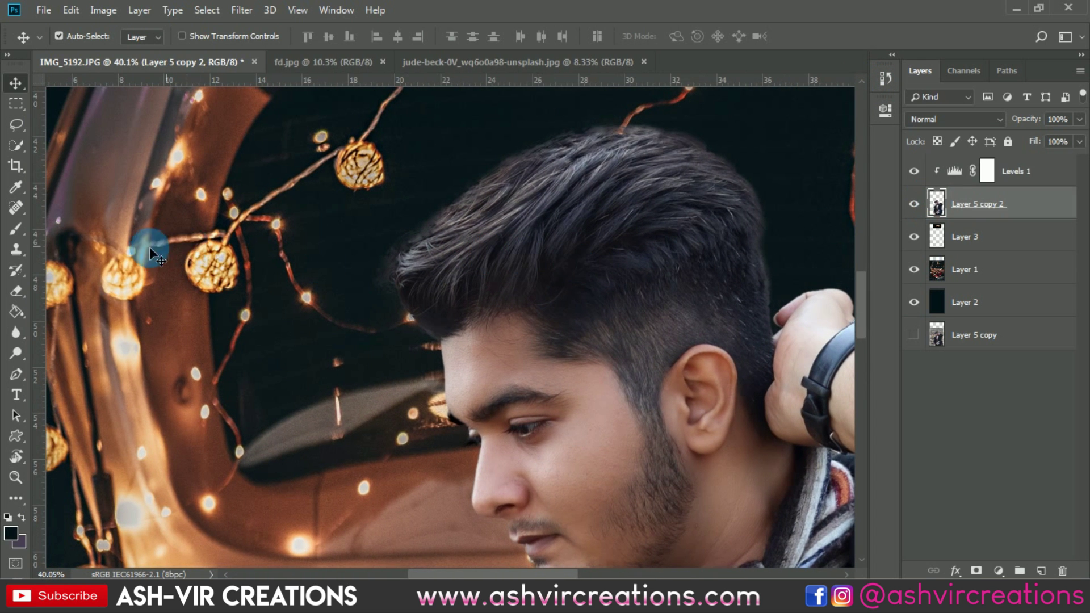
click(17, 293)
scroll(335, 279, up, 4)
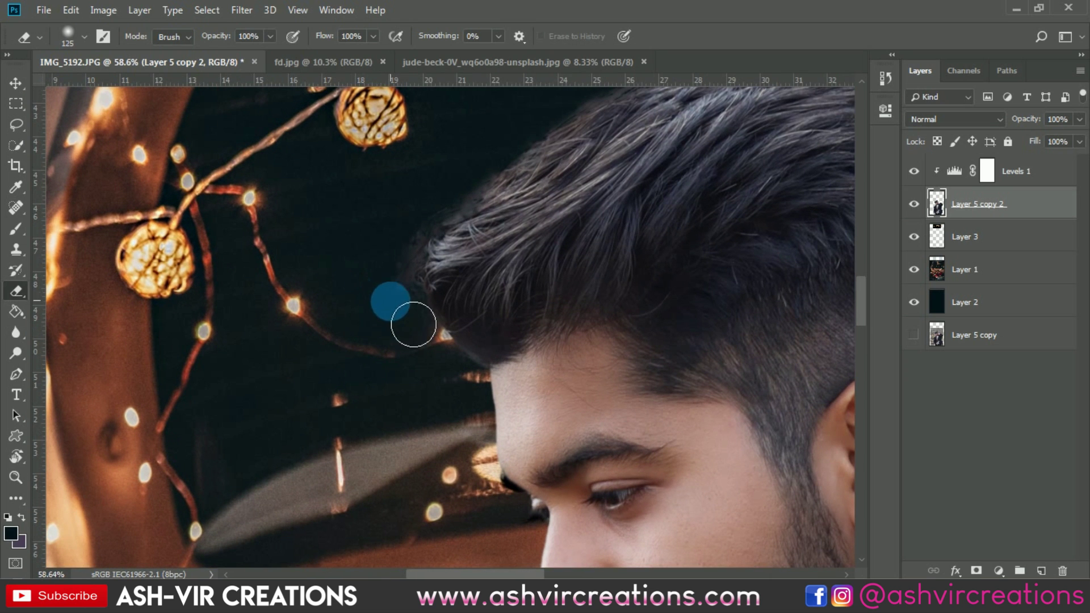
key(bracketright)
drag(448, 383, 405, 302)
key(bracketright)
mouse_move(416, 291)
mouse_down()
mouse_move(469, 190)
mouse_move(499, 183)
mouse_move(537, 214)
mouse_move(492, 357)
mouse_up()
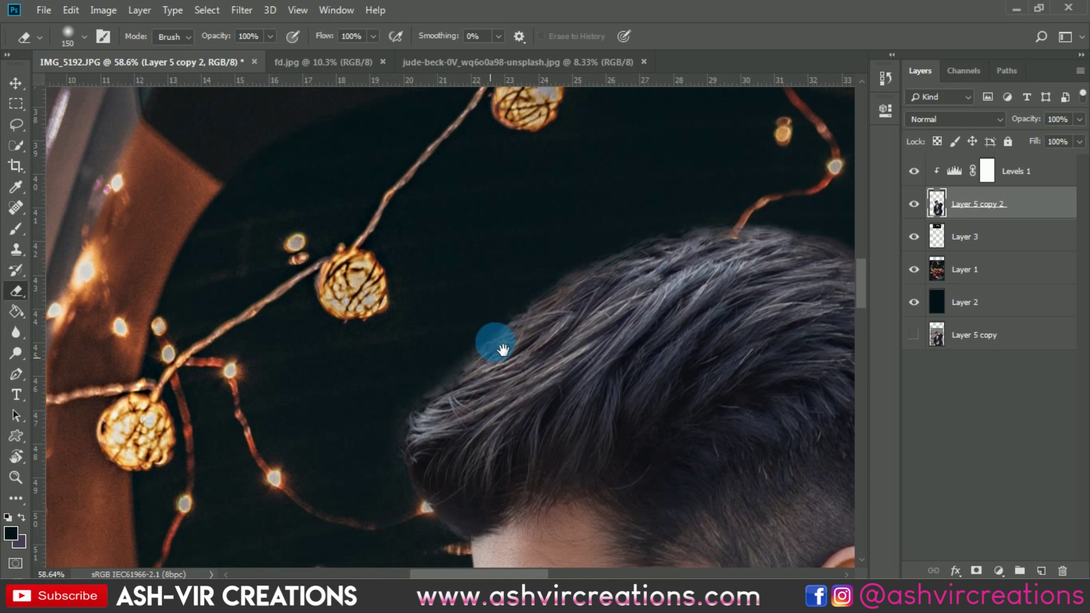
mouse_move(629, 253)
mouse_down()
mouse_move(700, 218)
mouse_move(732, 227)
mouse_move(446, 222)
mouse_move(542, 215)
mouse_move(696, 253)
mouse_move(691, 204)
mouse_move(718, 231)
mouse_move(877, 267)
mouse_up()
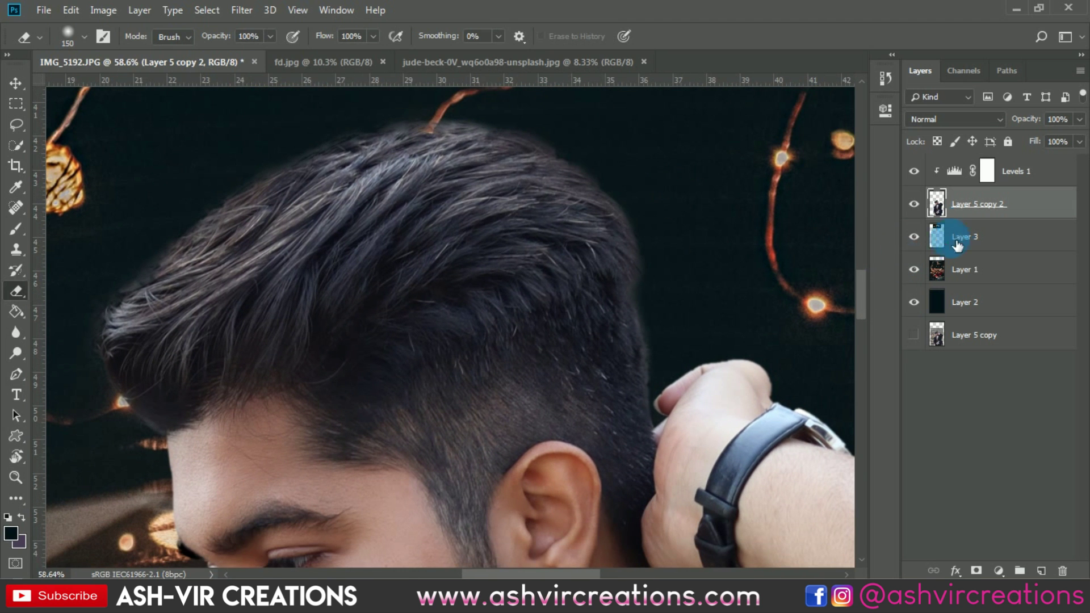
Add a Color Lookup adjustment above Levels 1 with the 3D LUT "FP-AVC 2.0 Premium Preset 2020.CUBE"
click(1014, 182)
scroll(749, 267, down, 9)
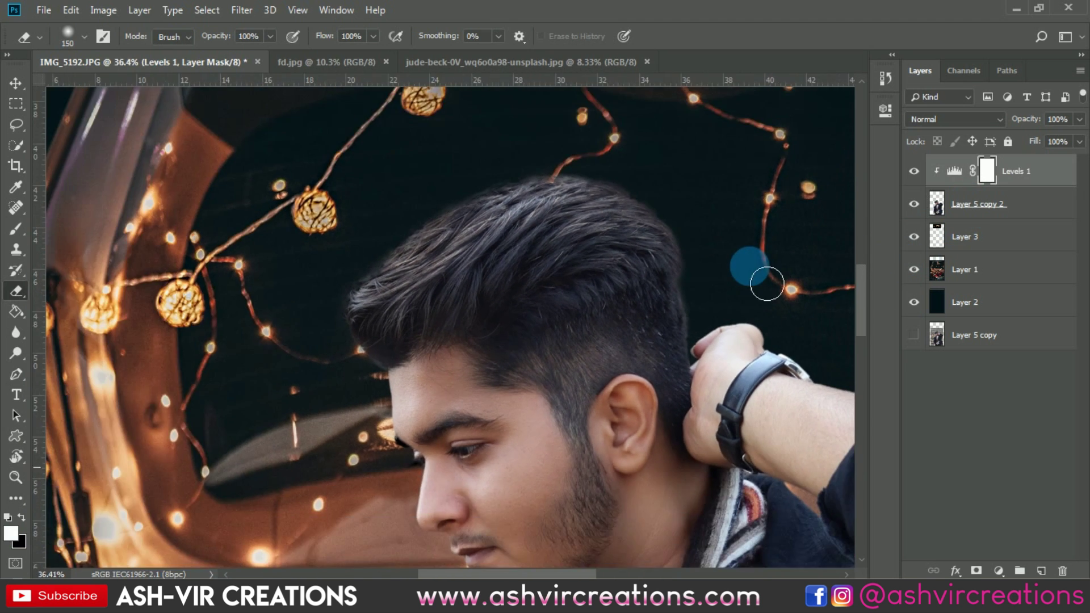
drag(748, 267, 536, 282)
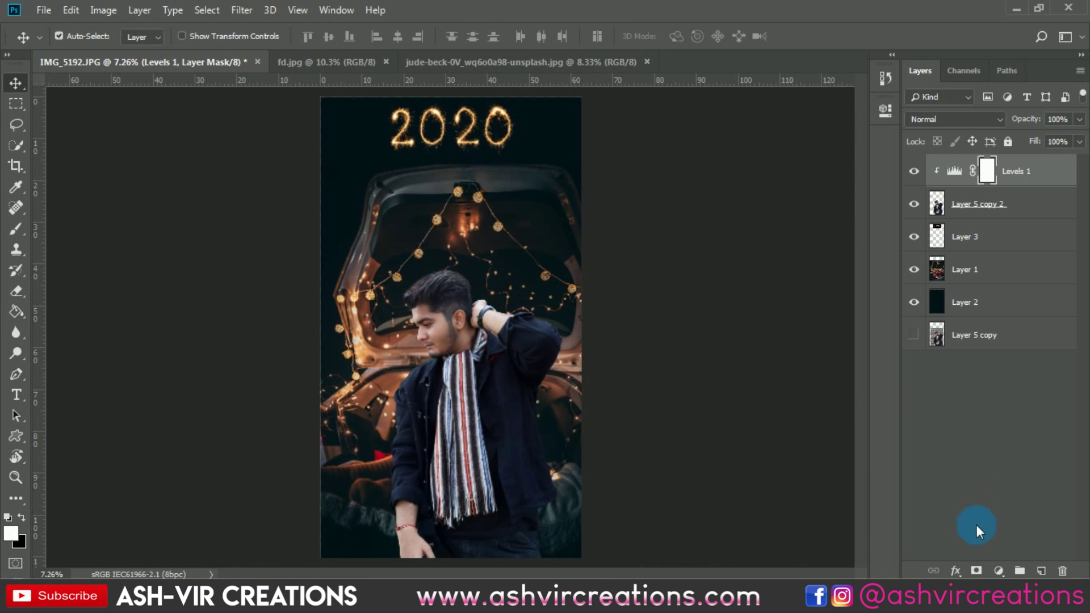
click(1001, 571)
click(987, 481)
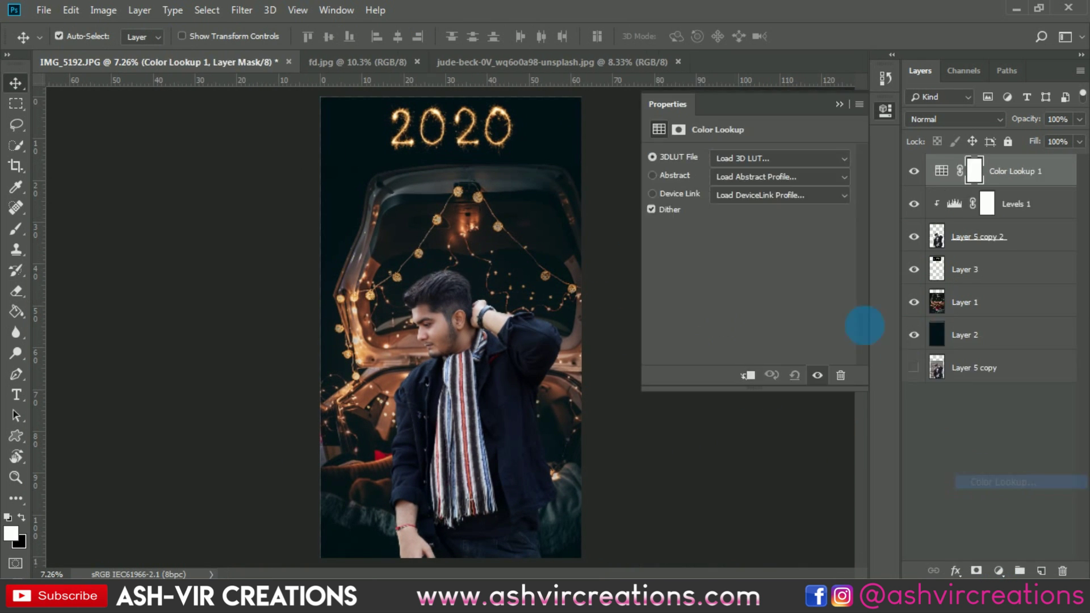
click(779, 163)
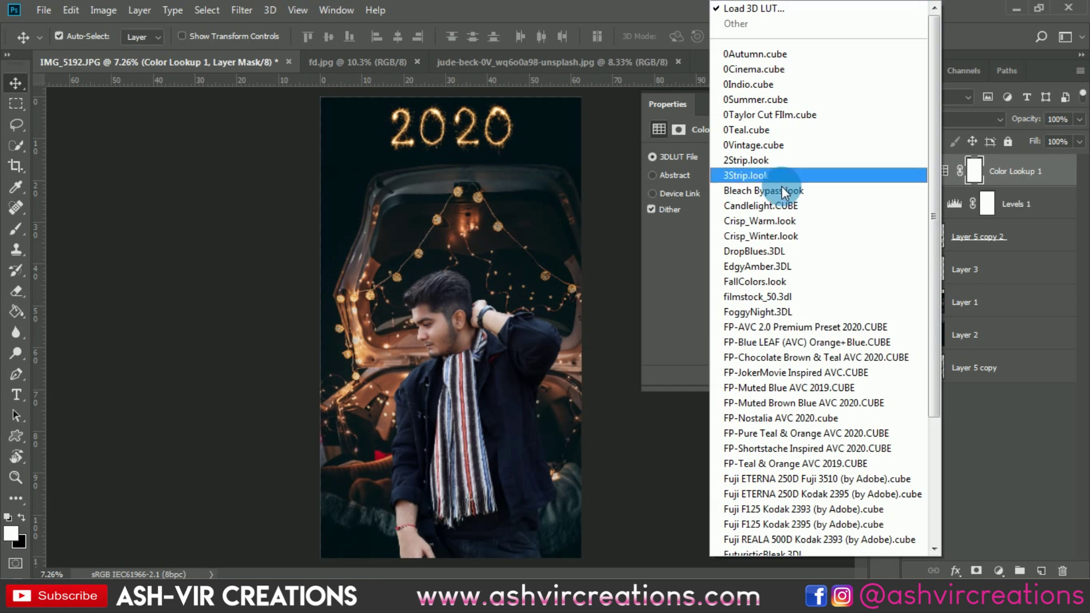
click(787, 324)
click(844, 104)
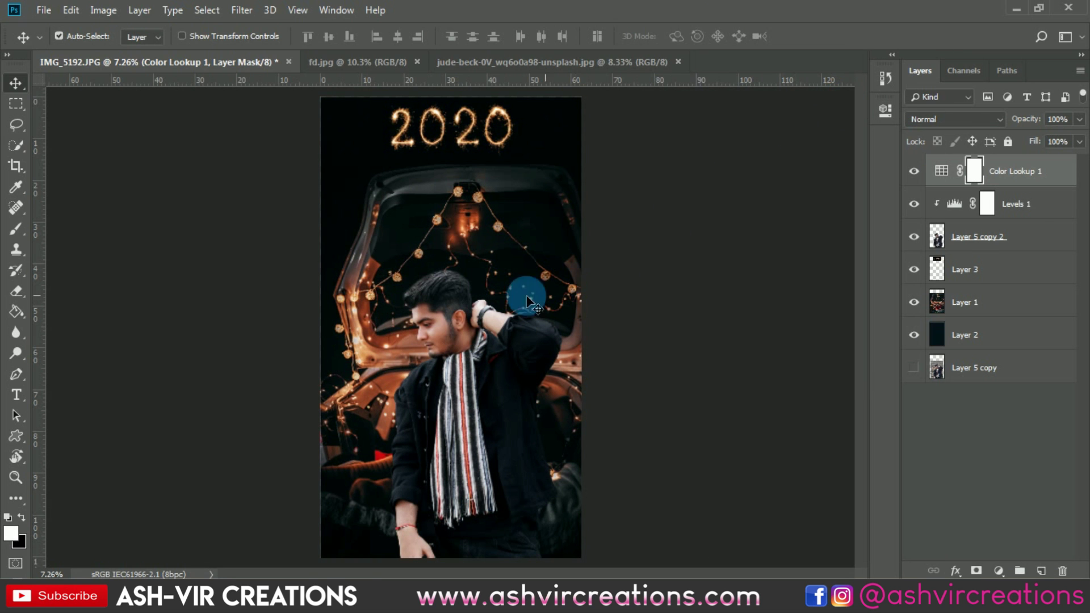
Examine the man's face and hair with the Color Lookup adjustment switched off and on, then the whole image
scroll(447, 285, up, 5)
scroll(446, 285, up, 2)
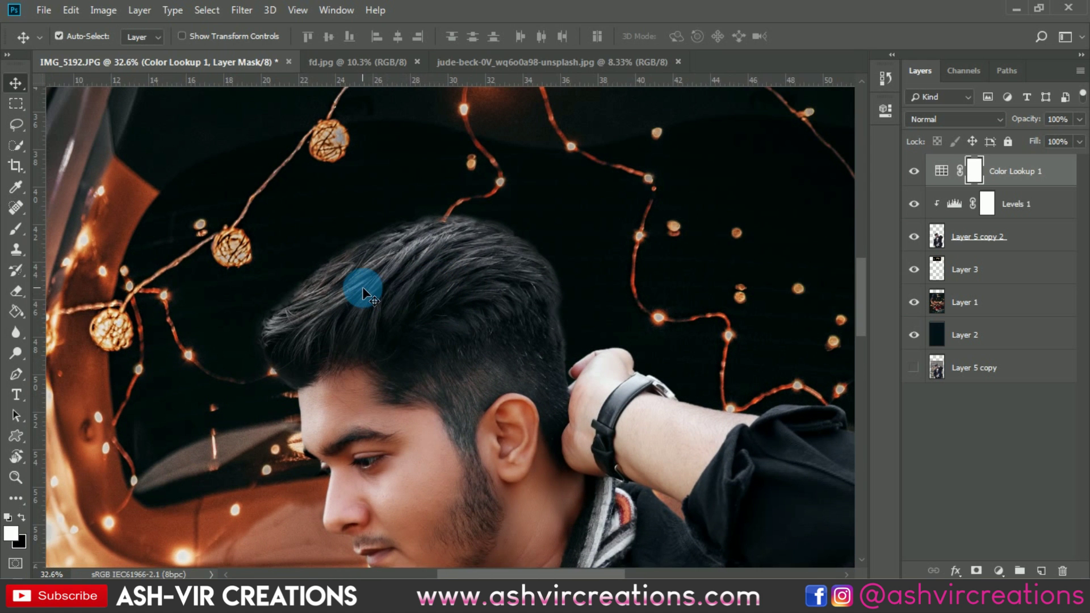
drag(584, 295, 702, 158)
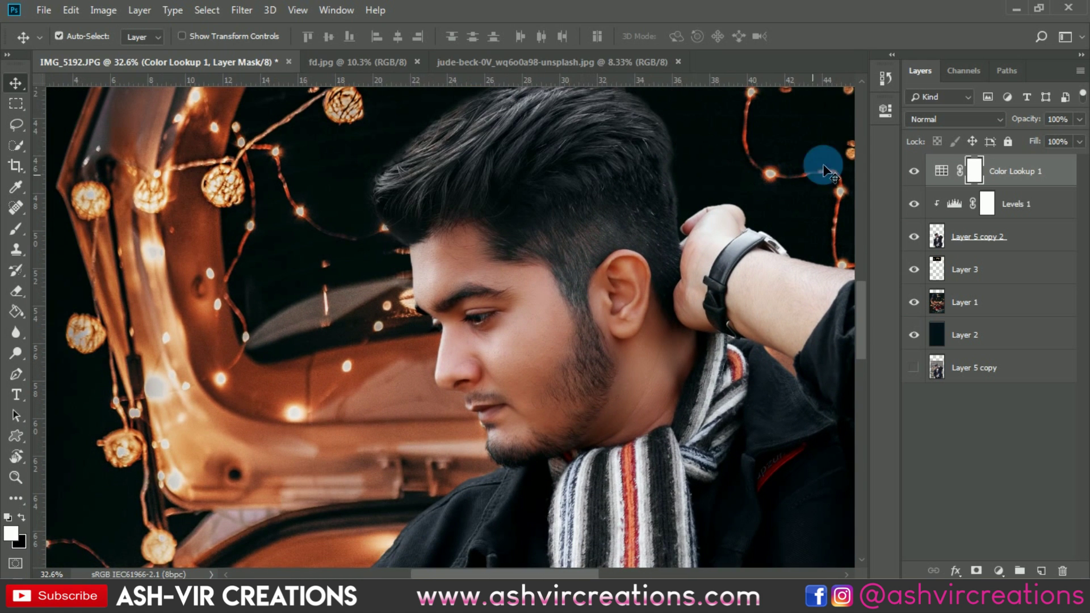
click(915, 172)
click(914, 171)
click(914, 172)
click(915, 171)
scroll(717, 209, down, 4)
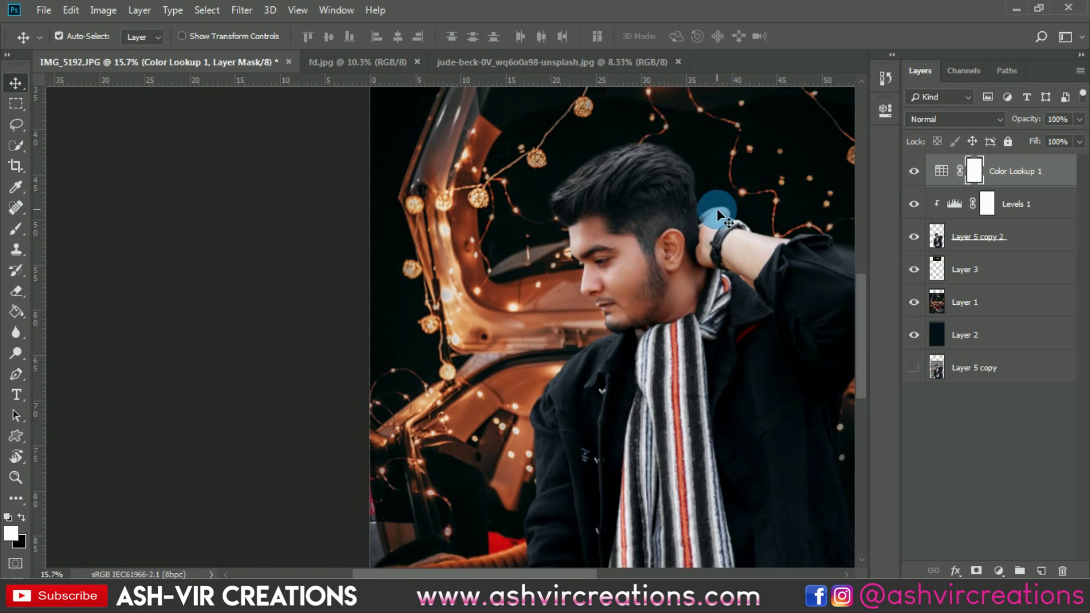
scroll(676, 204, down, 1)
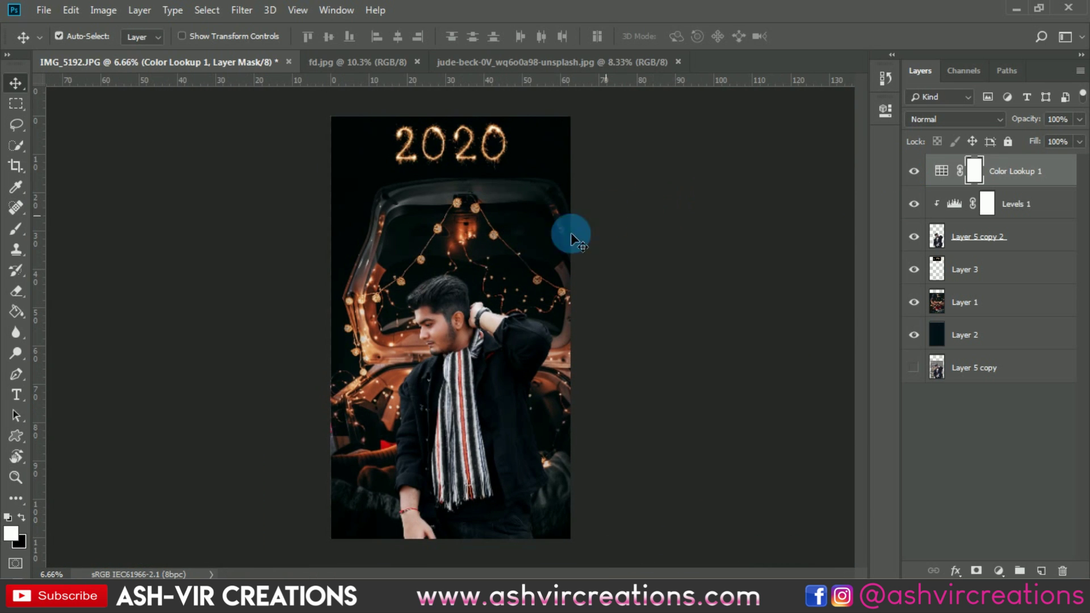
Add an empty layer clipped to Layer 5 copy 2, directly above it
scroll(441, 245, up, 1)
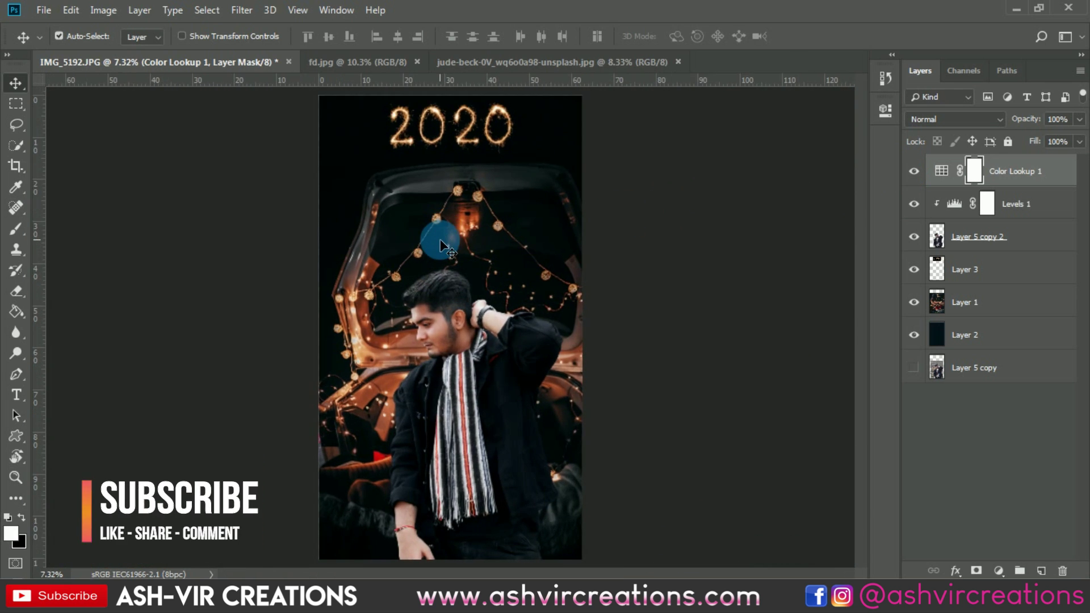
scroll(442, 244, up, 5)
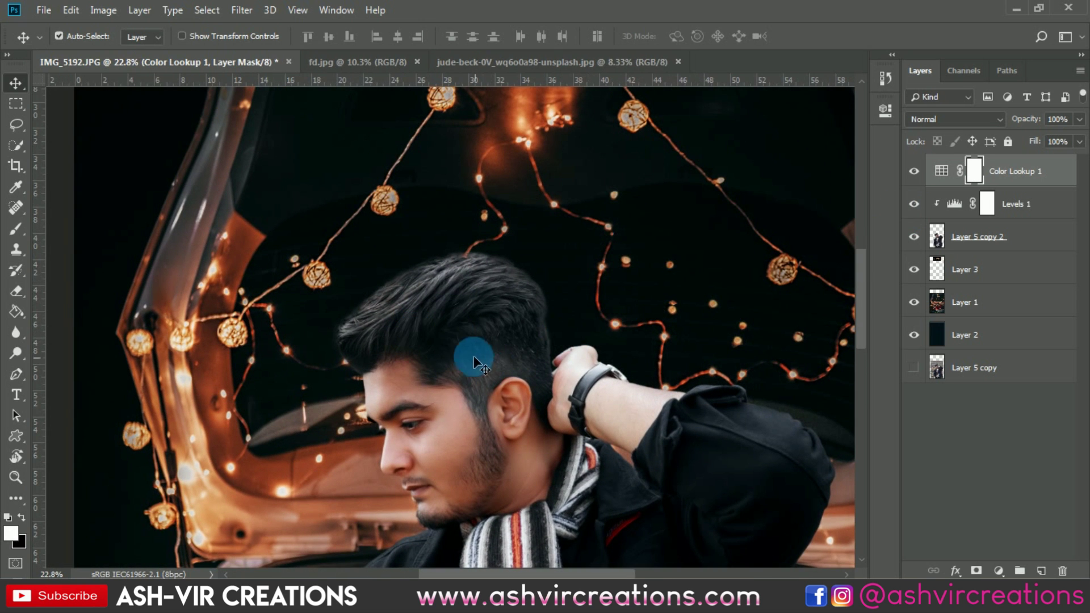
click(1008, 228)
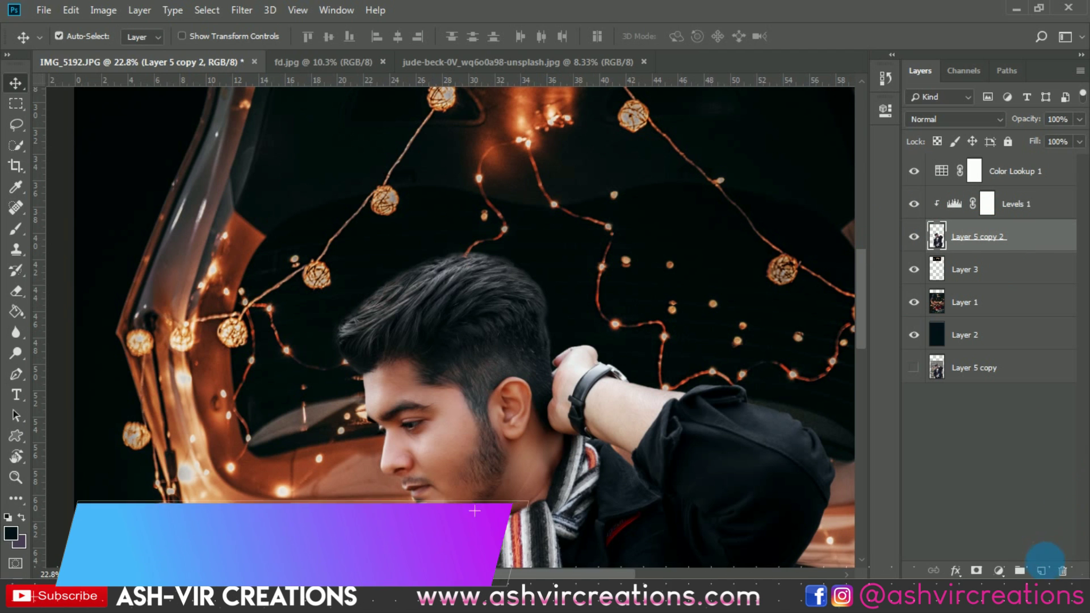
click(1045, 569)
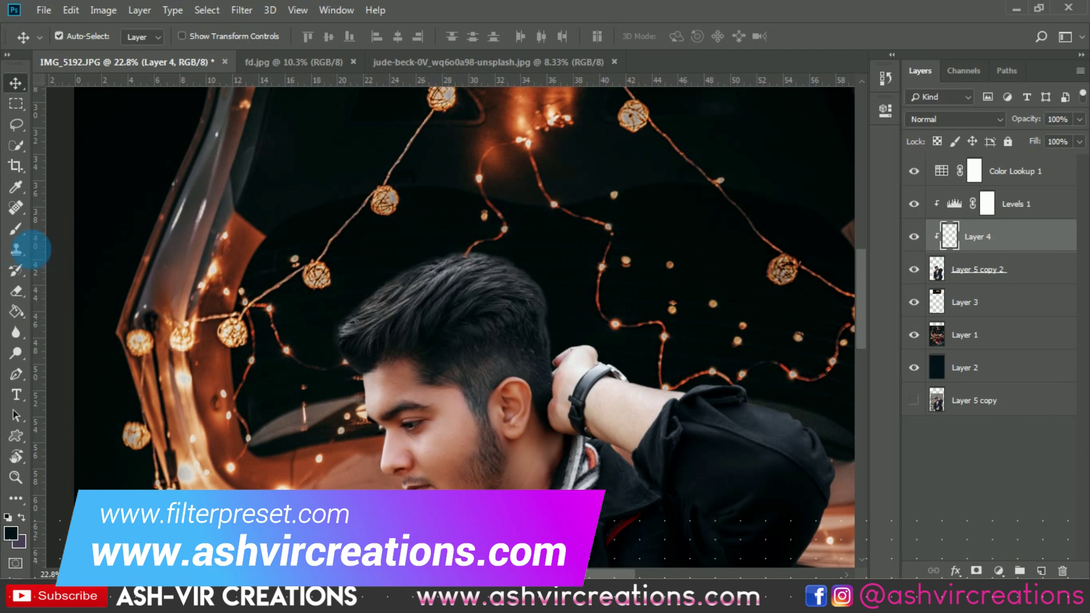
Paint near-black along the top edge of the man's hair with a soft 500 px brush and lower the layer's opacity to 69%
click(16, 229)
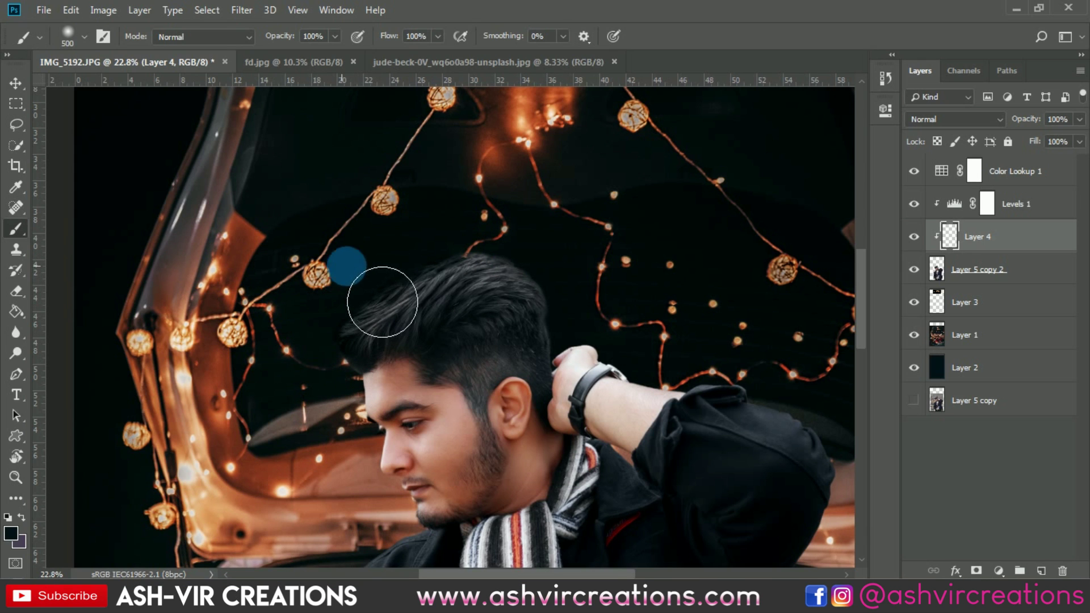
mouse_move(430, 202)
mouse_down()
mouse_move(499, 214)
mouse_move(441, 207)
mouse_move(489, 207)
mouse_up()
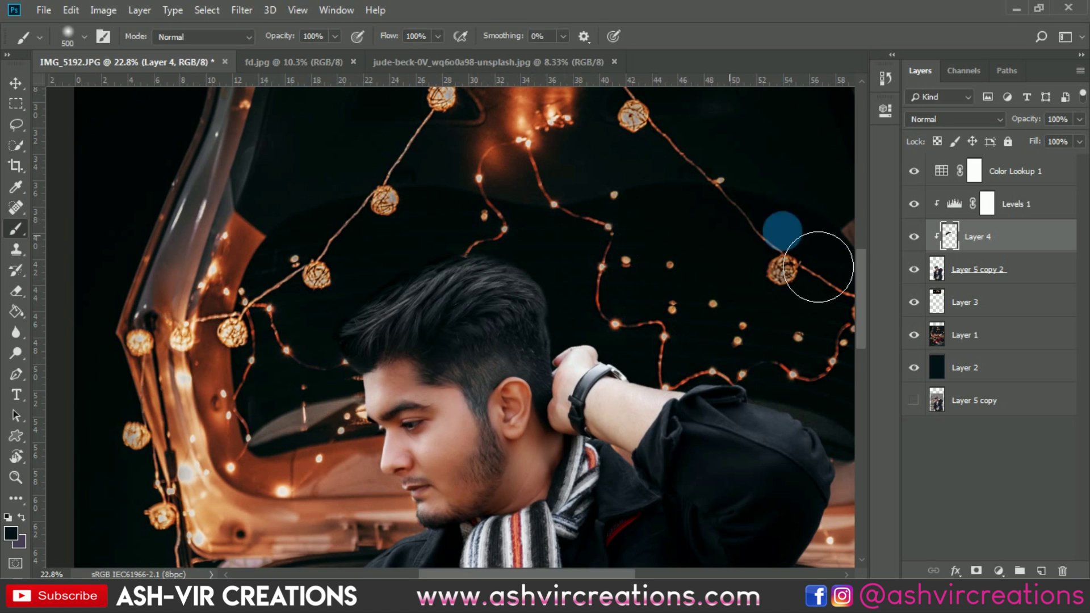
drag(1018, 122, 988, 121)
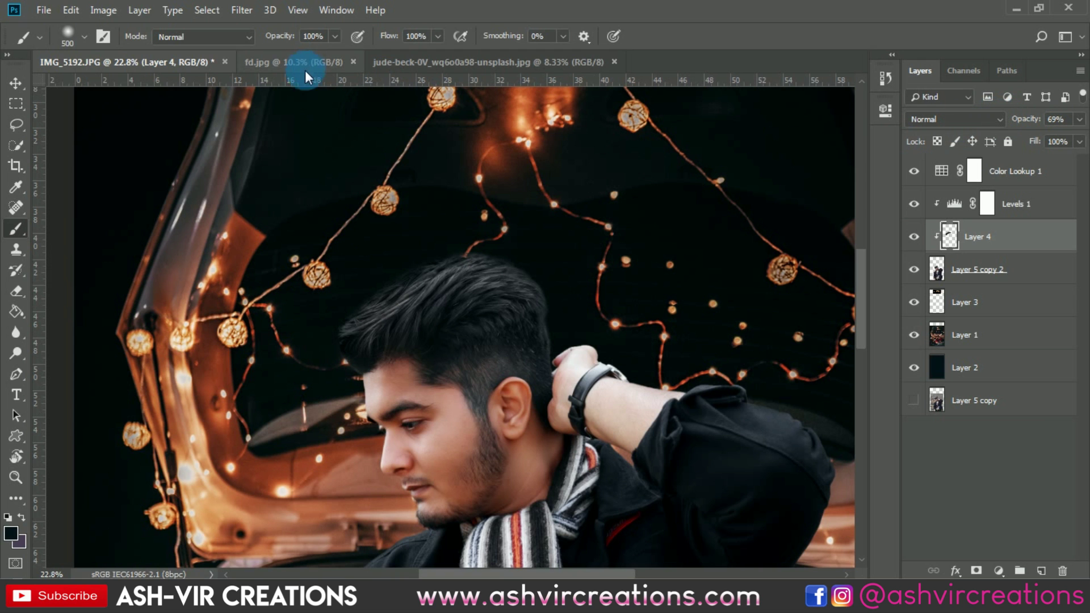
Paint near-black over the front edge of the man's hair beside the forehead on Layer 4 with the soft brush reduced to 100
scroll(309, 392, up, 6)
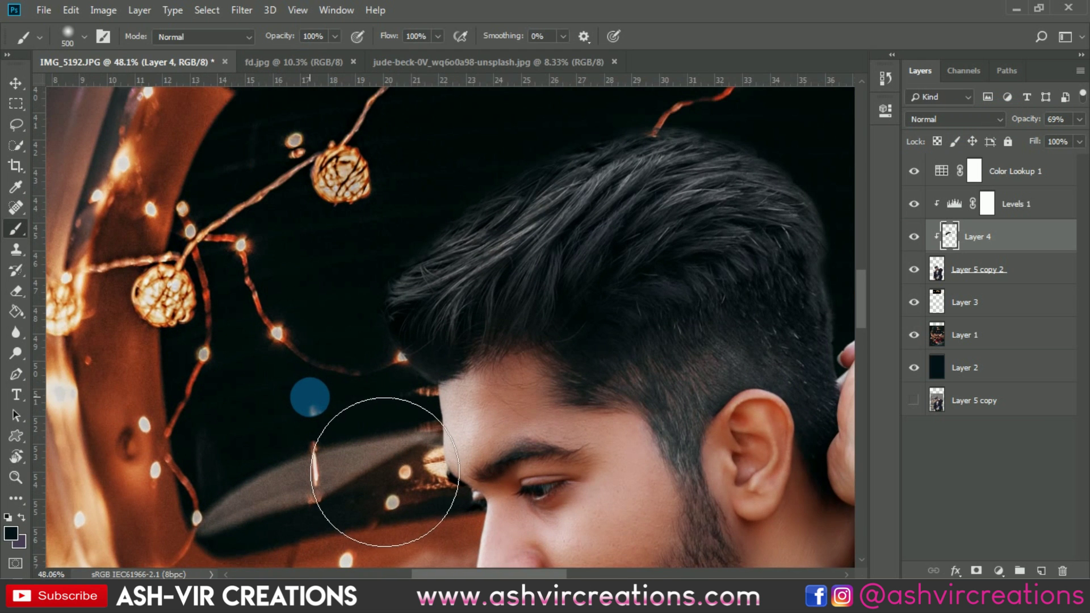
scroll(310, 397, up, 3)
key(bracketleft)
scroll(377, 400, up, 4)
key(bracketleft)
key(bracketleft)
key(bracketleft)
key(bracketleft)
key(bracketleft)
key(bracketright)
drag(518, 448, 511, 432)
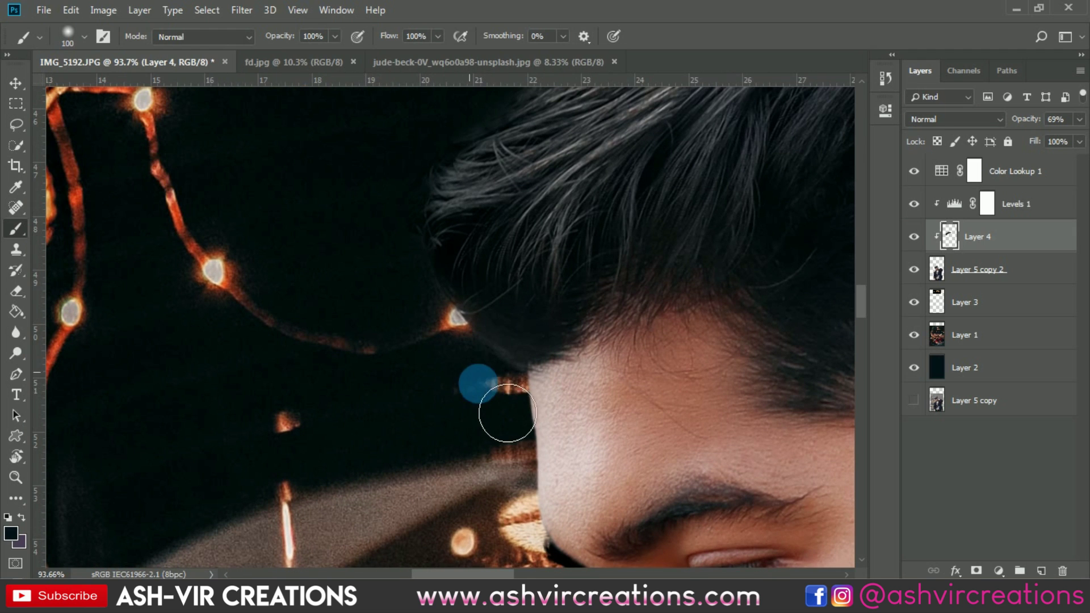
mouse_move(509, 418)
mouse_down()
mouse_move(458, 380)
mouse_move(477, 380)
mouse_move(444, 362)
mouse_move(469, 374)
mouse_move(432, 305)
mouse_move(481, 387)
mouse_move(514, 407)
mouse_up()
scroll(437, 364, down, 6)
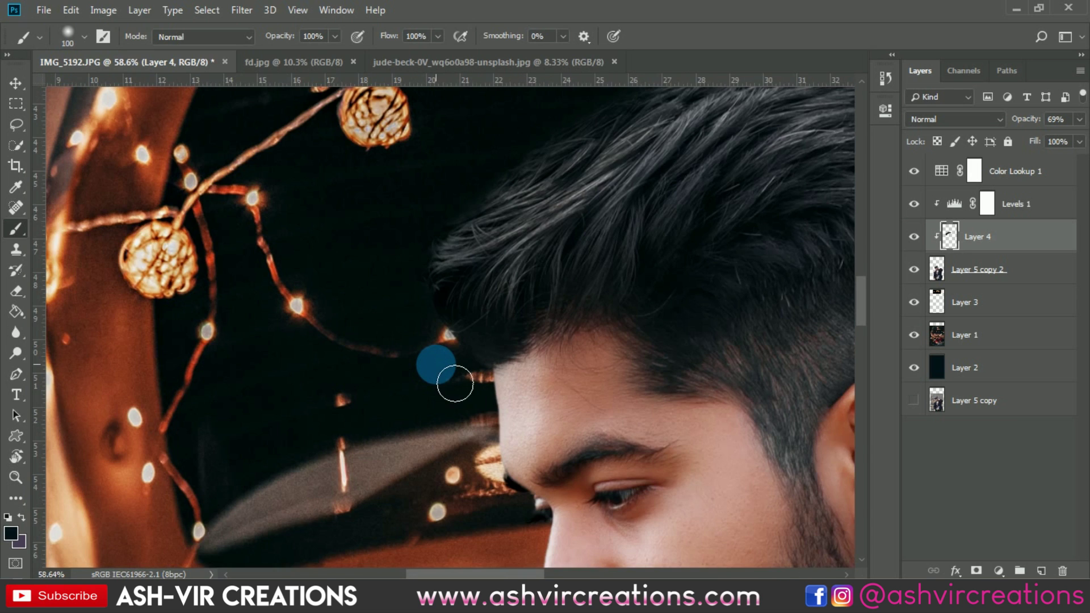
Resize the brush to 125 over the back edge of the man's hair on Layer 4
scroll(443, 372, down, 1)
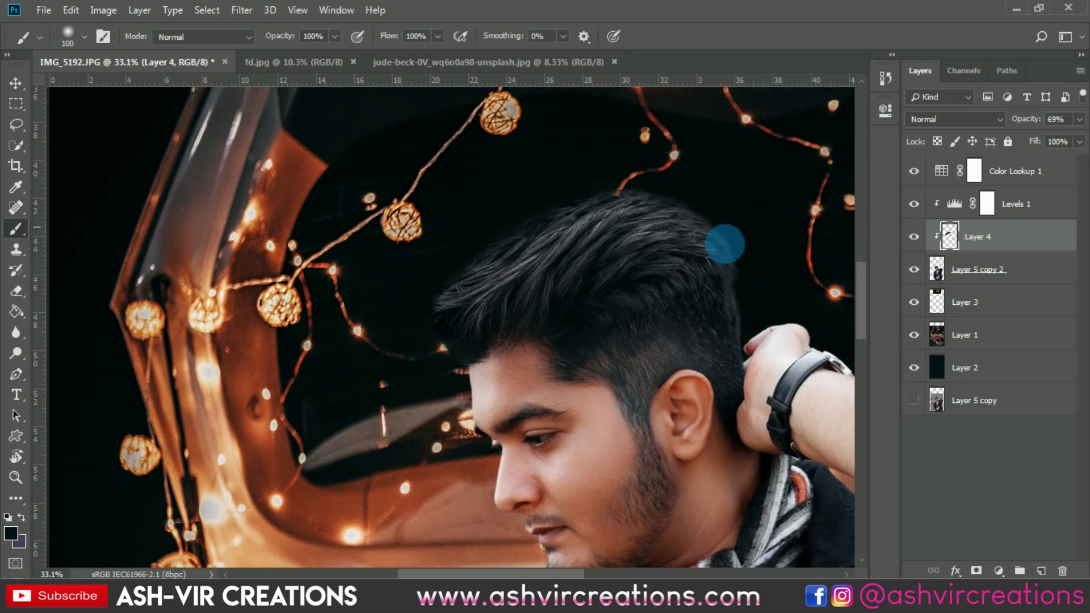
scroll(710, 227, up, 3)
key(bracketright)
key(bracketright)
key(bracketright)
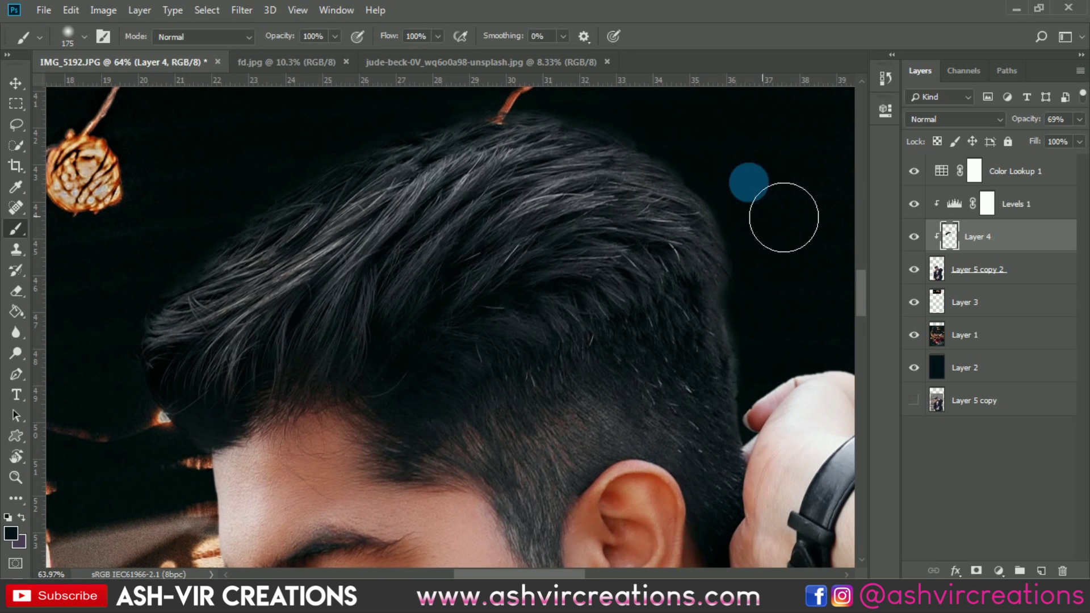
key(bracketleft)
key(bracketleft)
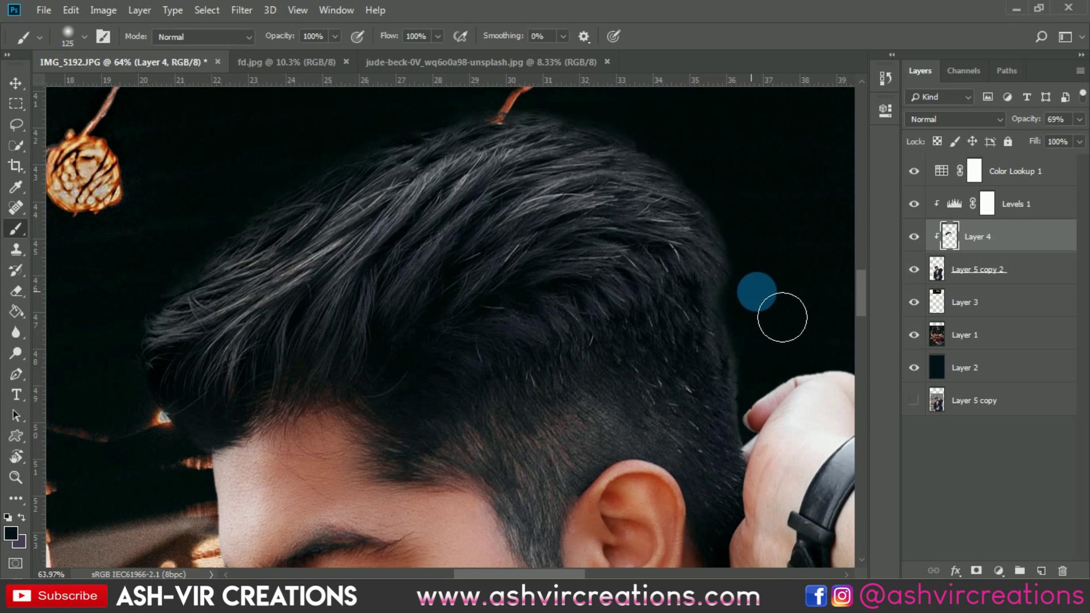
Examine the whole composite and how the man's hair blends into the car background
scroll(802, 304, down, 2)
scroll(803, 296, down, 5)
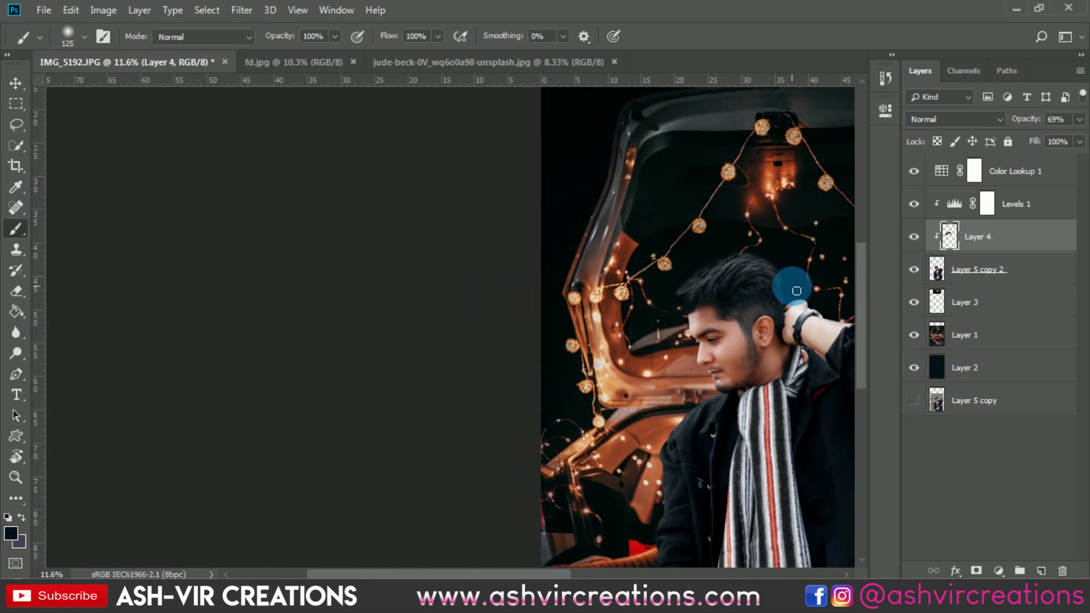
key(v)
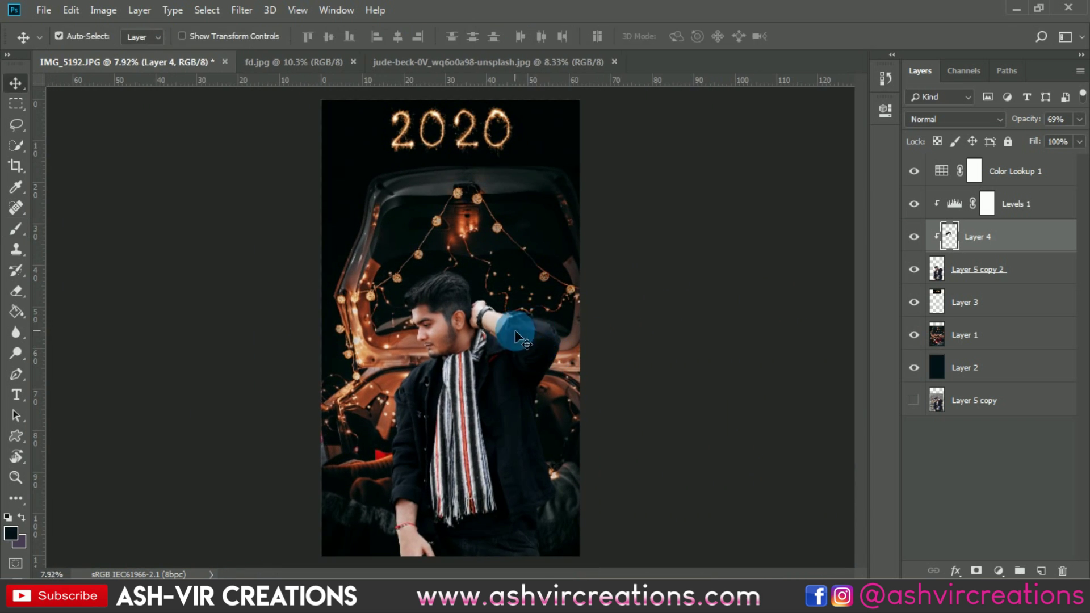
scroll(516, 329, up, 2)
scroll(516, 332, down, 1)
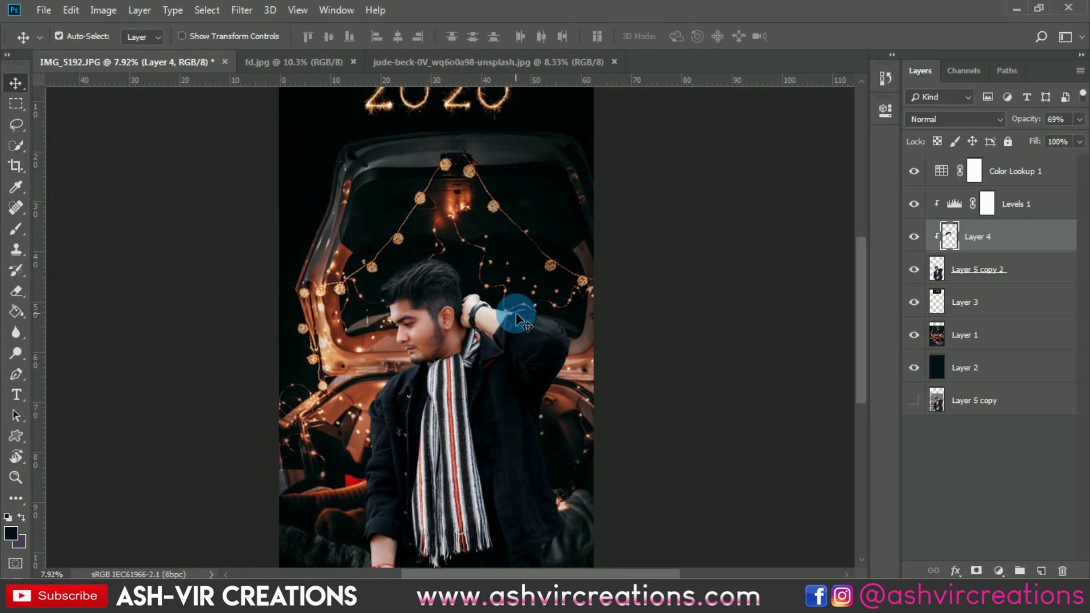
scroll(515, 313, down, 2)
scroll(459, 287, up, 2)
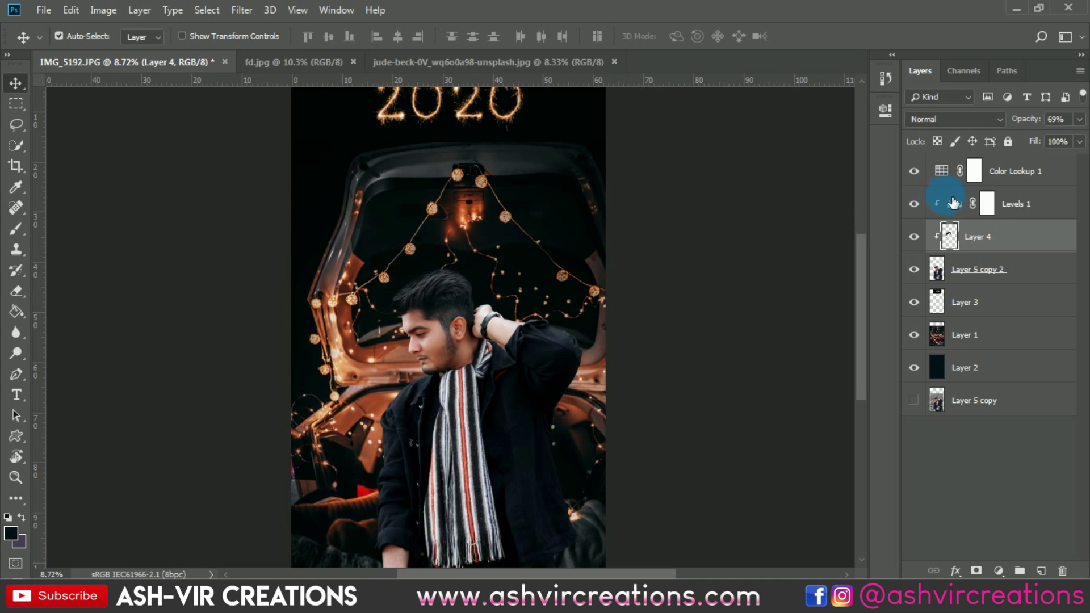
shift+click(973, 272)
right_click(965, 274)
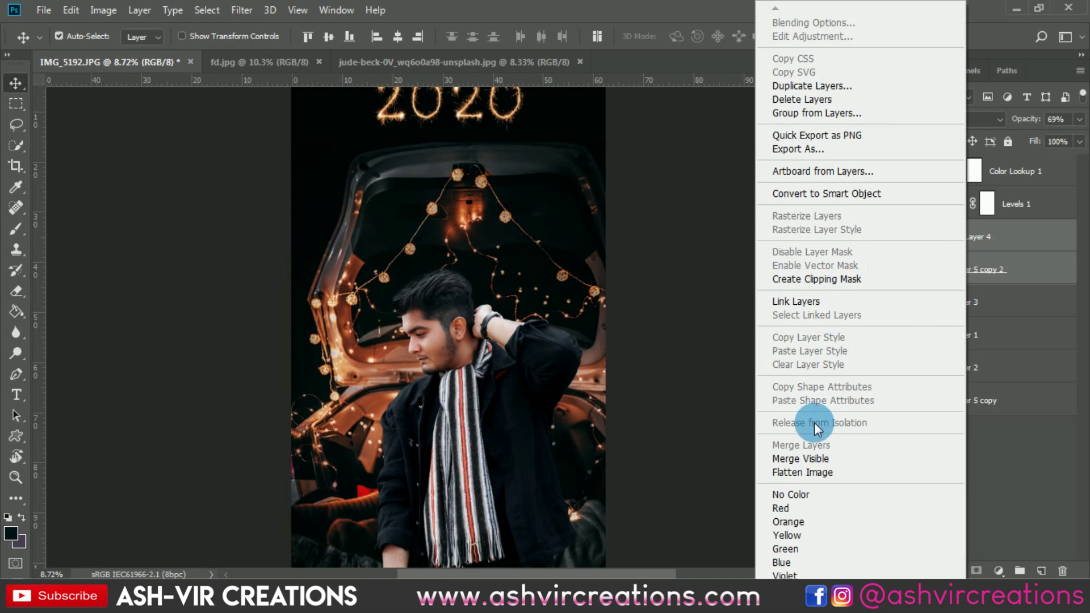
click(1053, 242)
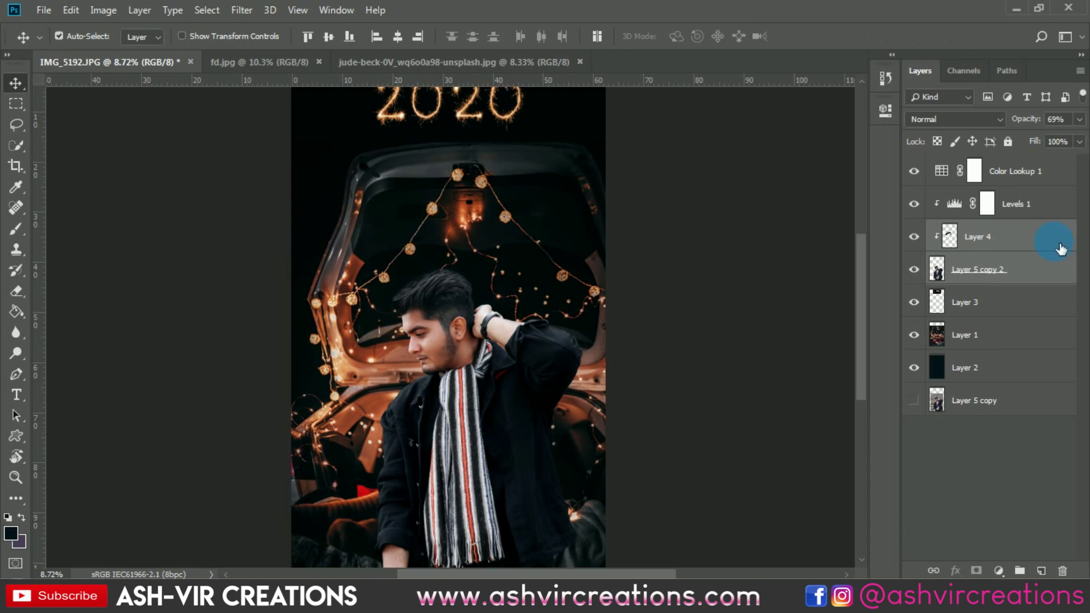
Release the Levels 1 adjustment from its clipping mask
click(915, 204)
click(960, 209)
right_click(1018, 206)
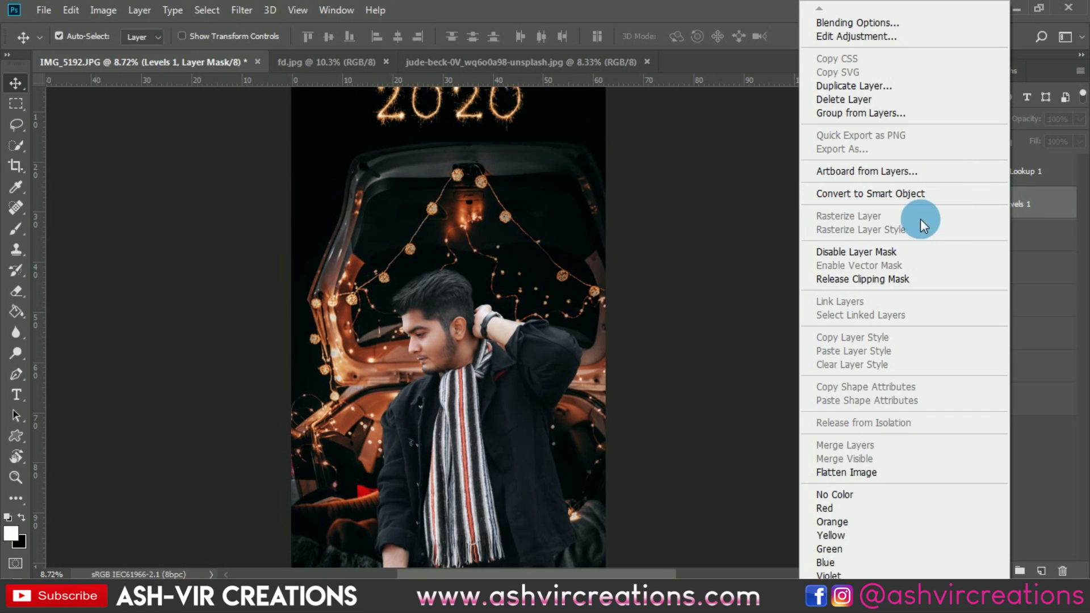
click(881, 280)
Merge Layer 4 with Layer 5 copy 2 into a single layer of the man
click(978, 242)
ctrl+click(982, 272)
right_click(985, 273)
click(814, 441)
click(915, 205)
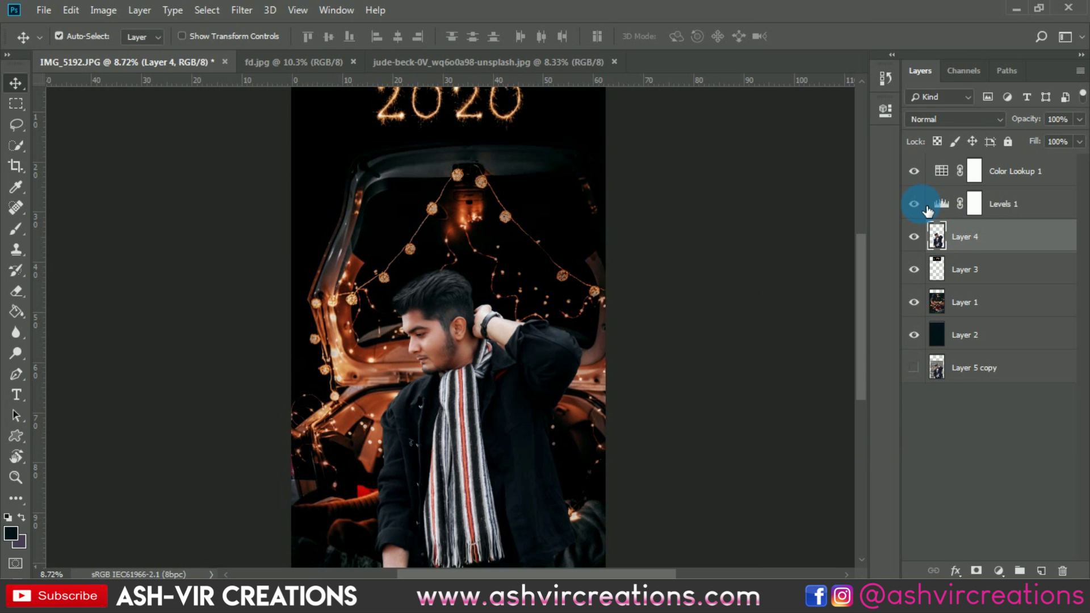
Clip the Levels 1 adjustment to the merged Layer 4 so that it affects only the man
scroll(548, 282, down, 2)
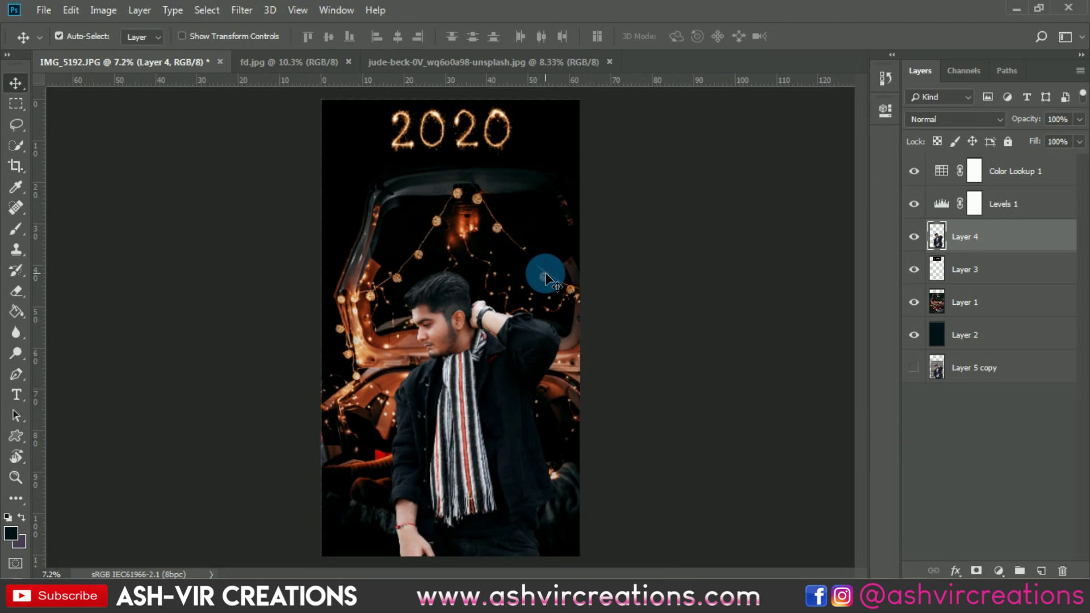
click(1021, 206)
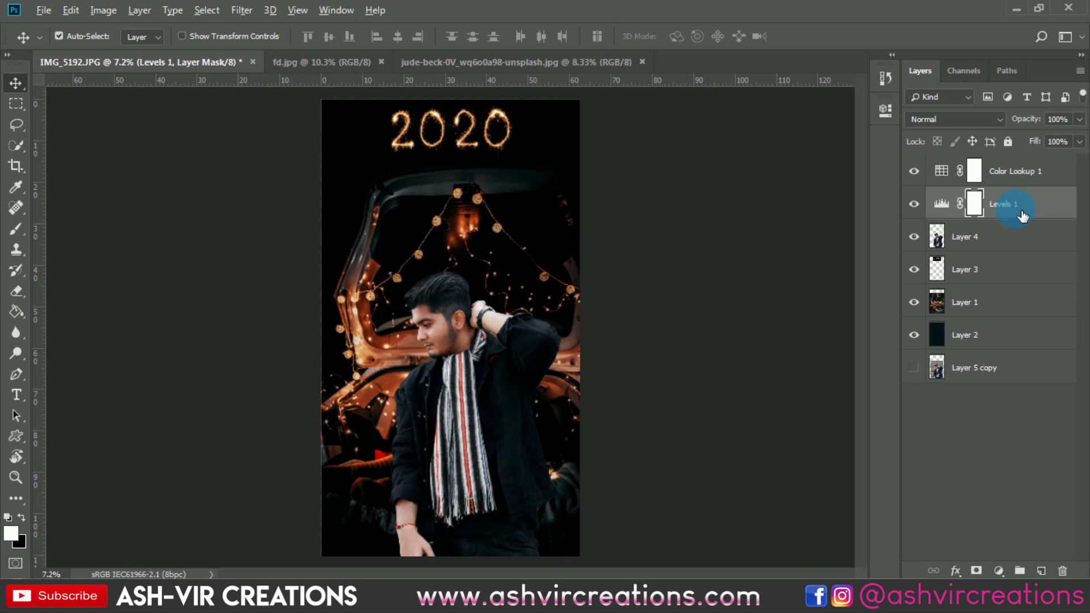
right_click(1026, 209)
click(877, 282)
Compare the man with Levels 1 switched off and on, then examine his hair edges and the whole image
scroll(506, 318, up, 1)
click(914, 204)
click(914, 203)
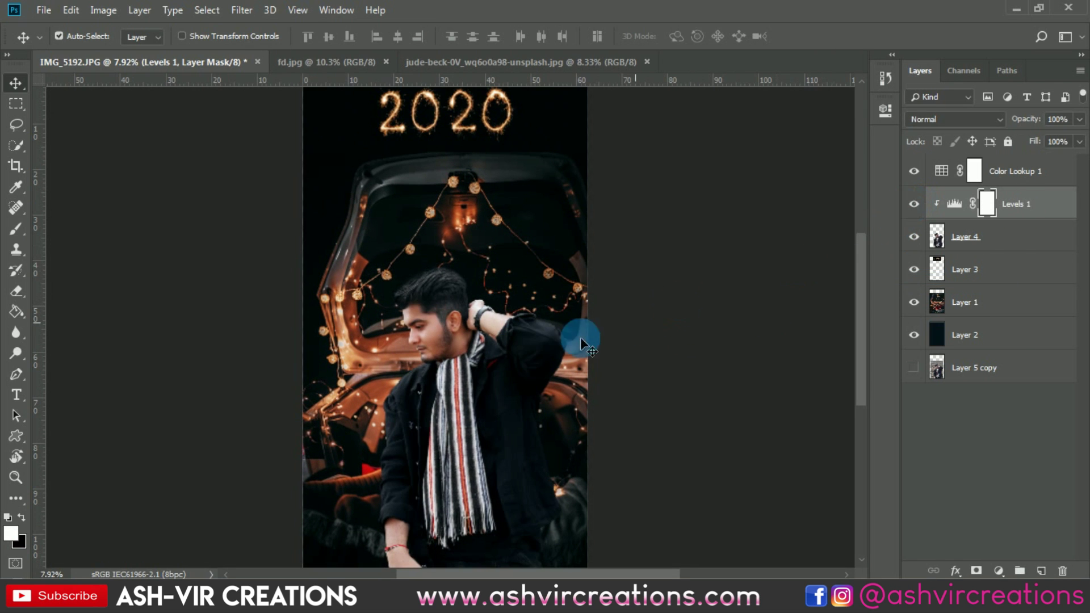
scroll(500, 349, down, 1)
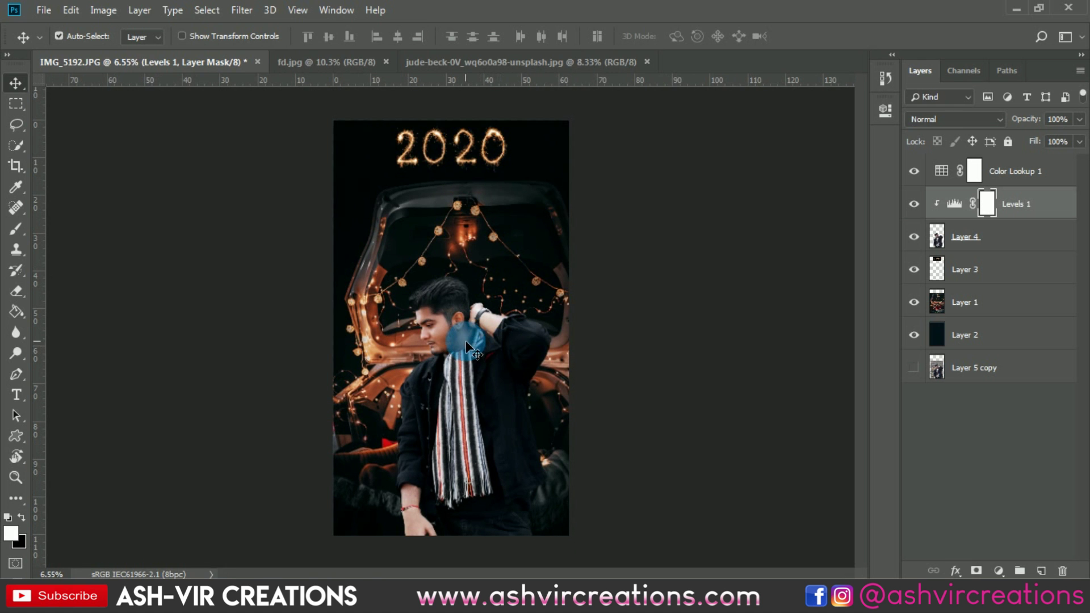
scroll(462, 340, up, 6)
scroll(398, 278, up, 1)
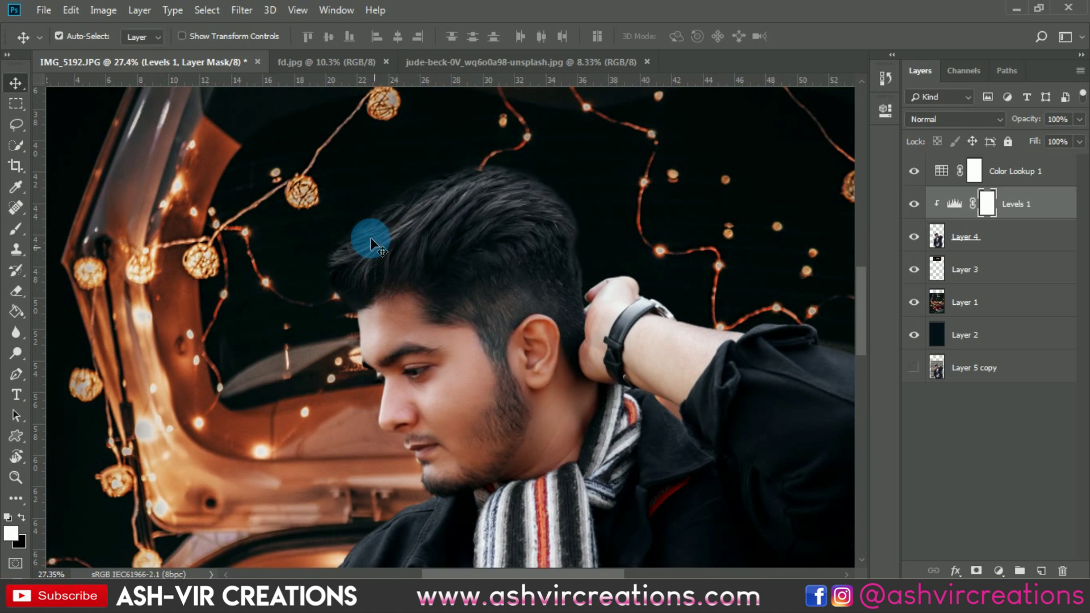
scroll(384, 230, down, 7)
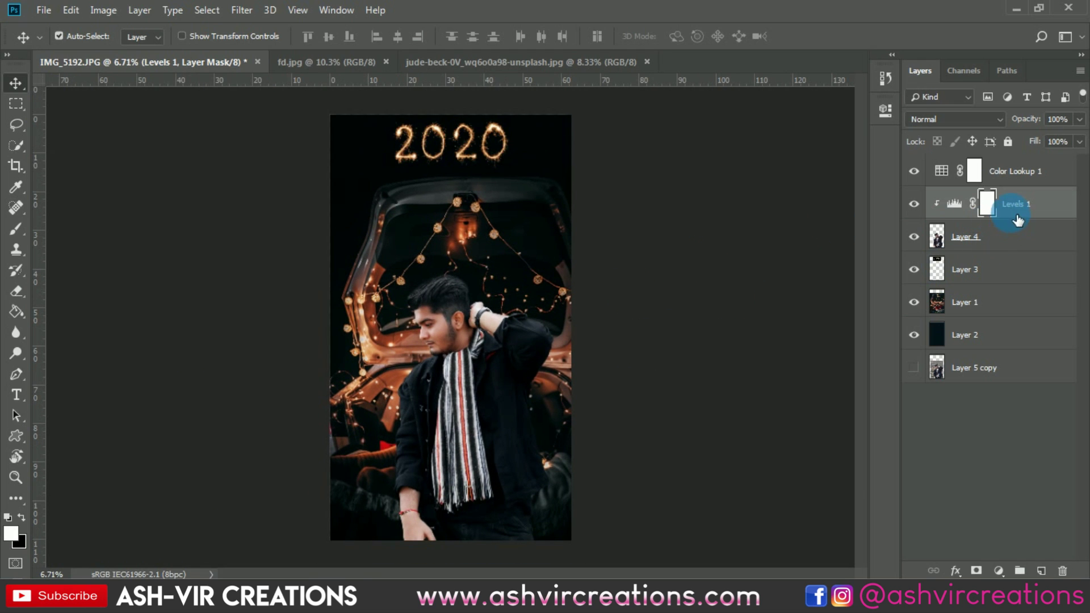
Add a Hue/Saturation adjustment layer above Color Lookup 1
click(1029, 177)
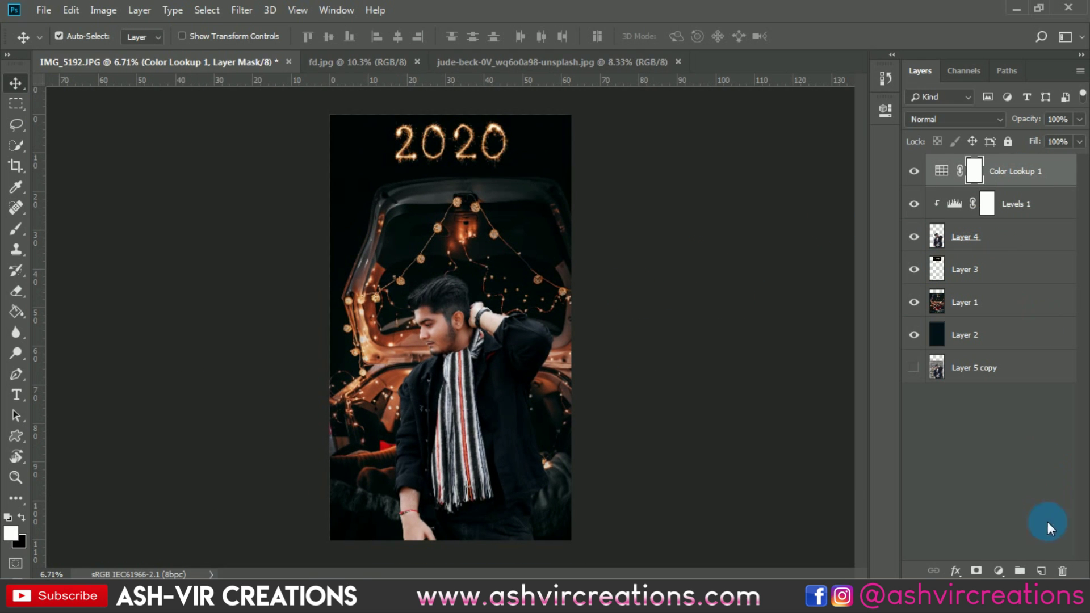
click(1000, 570)
click(1004, 413)
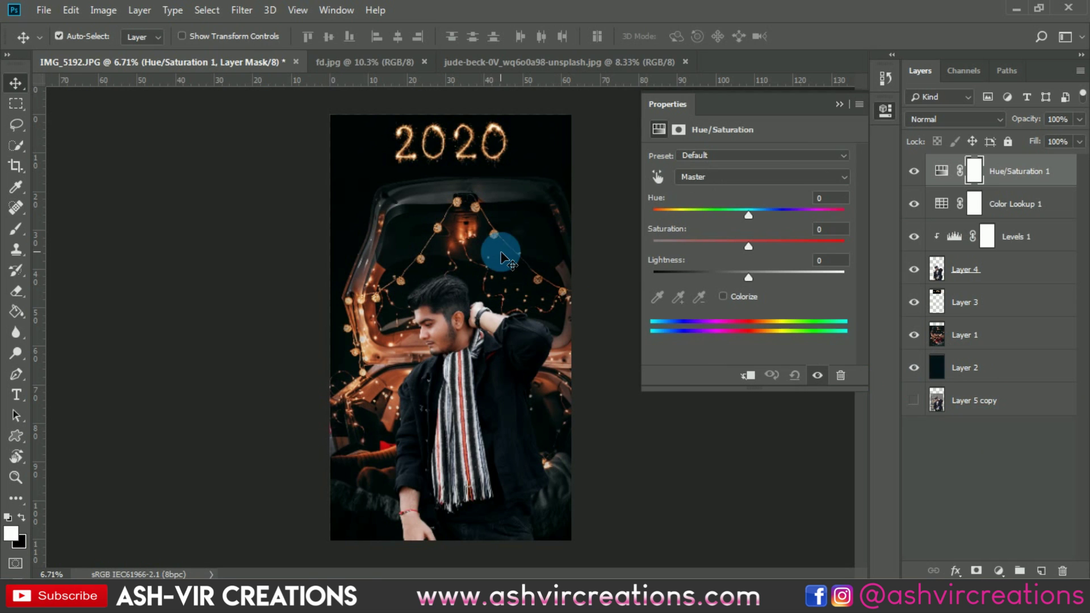
Target the Reds by sampling the image, set their hue to +2 and slightly reduce their saturation
click(657, 177)
click(477, 310)
scroll(451, 289, up, 2)
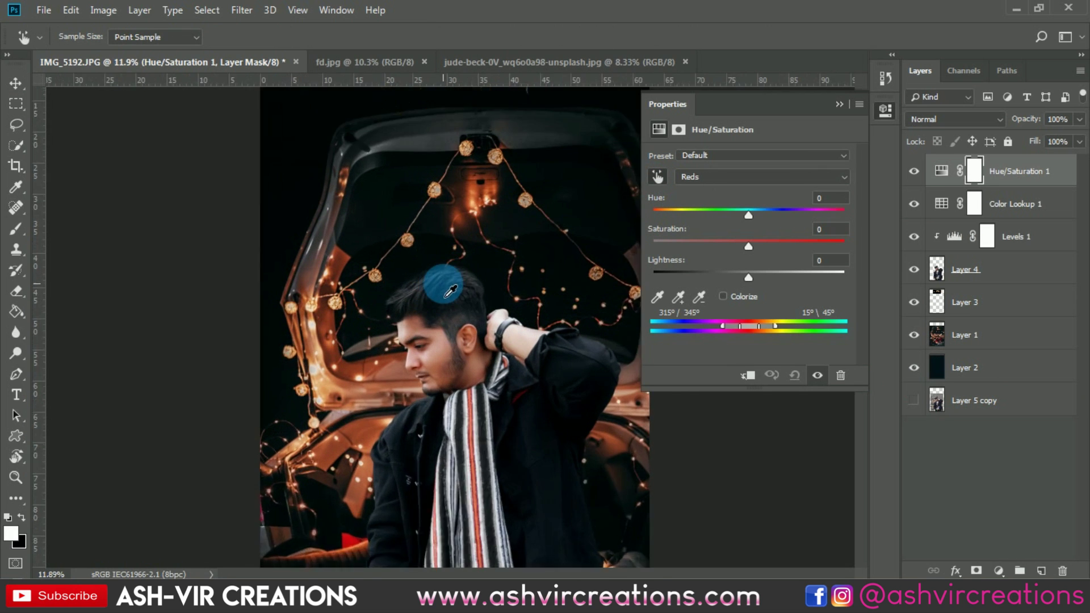
scroll(451, 291, up, 2)
drag(752, 213, 753, 214)
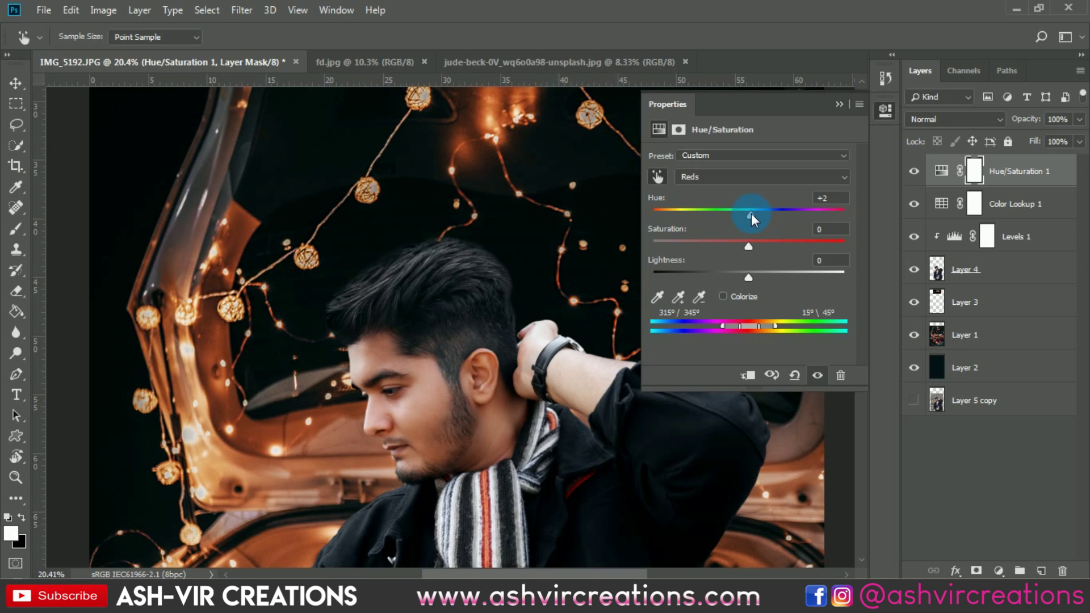
drag(750, 247, 731, 239)
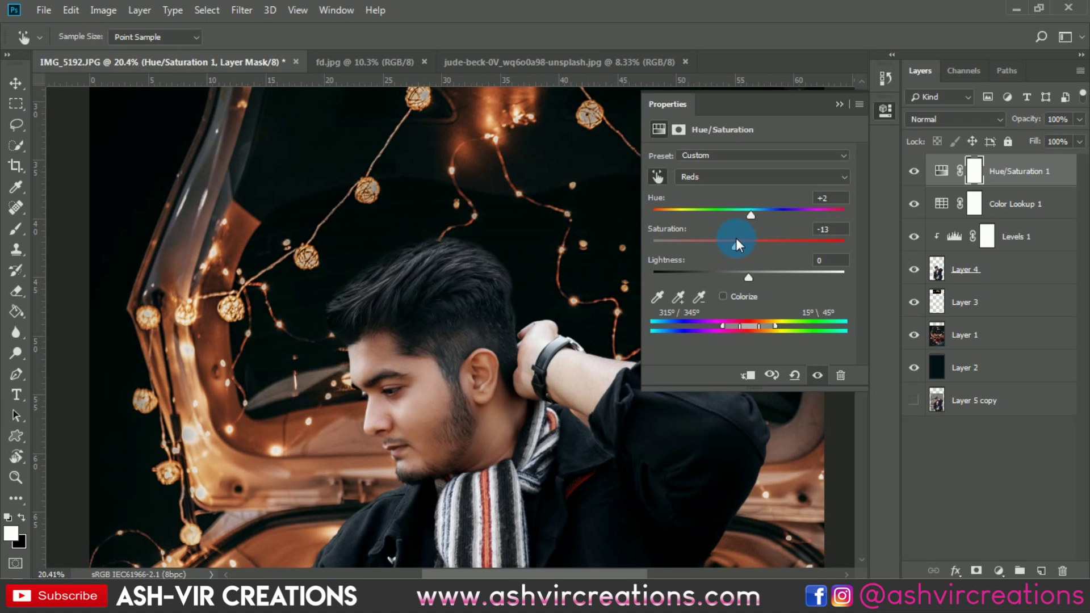
click(839, 104)
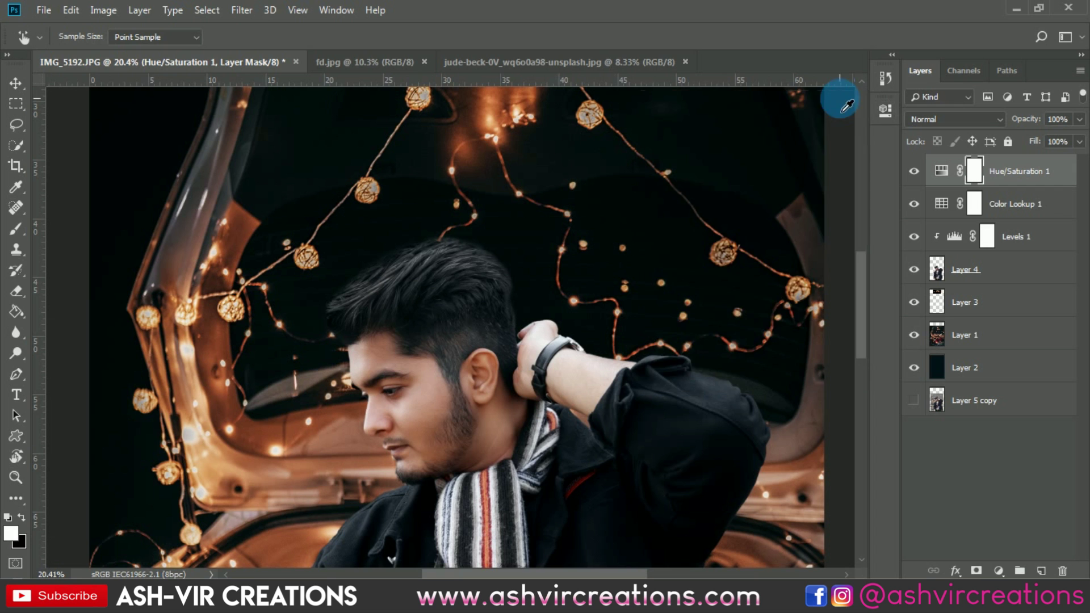
Lower the Hue/Saturation 1 layer's opacity to 84%
scroll(557, 242, down, 10)
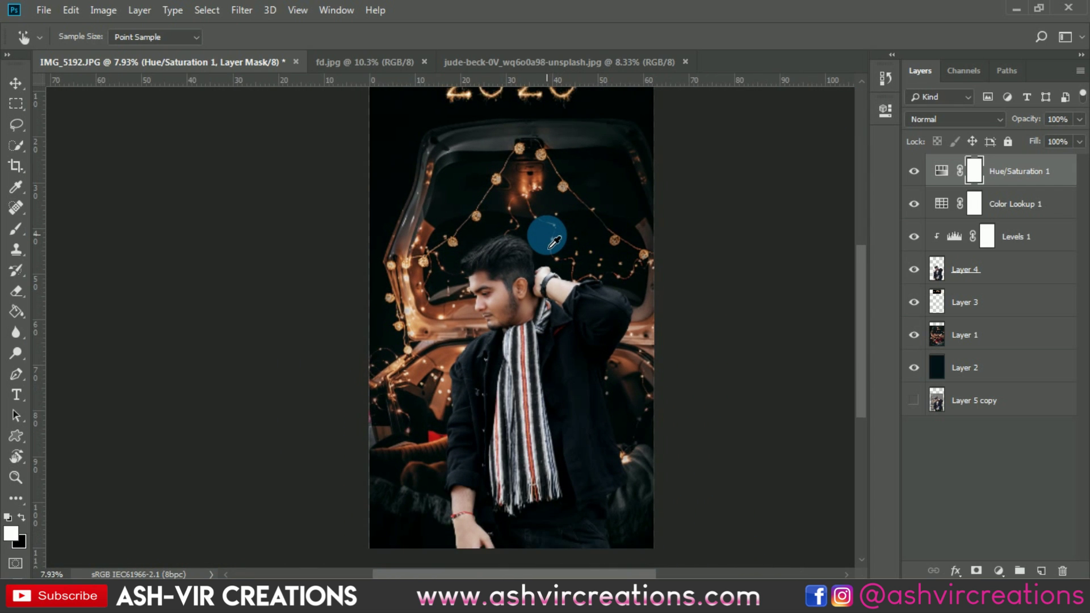
key(v)
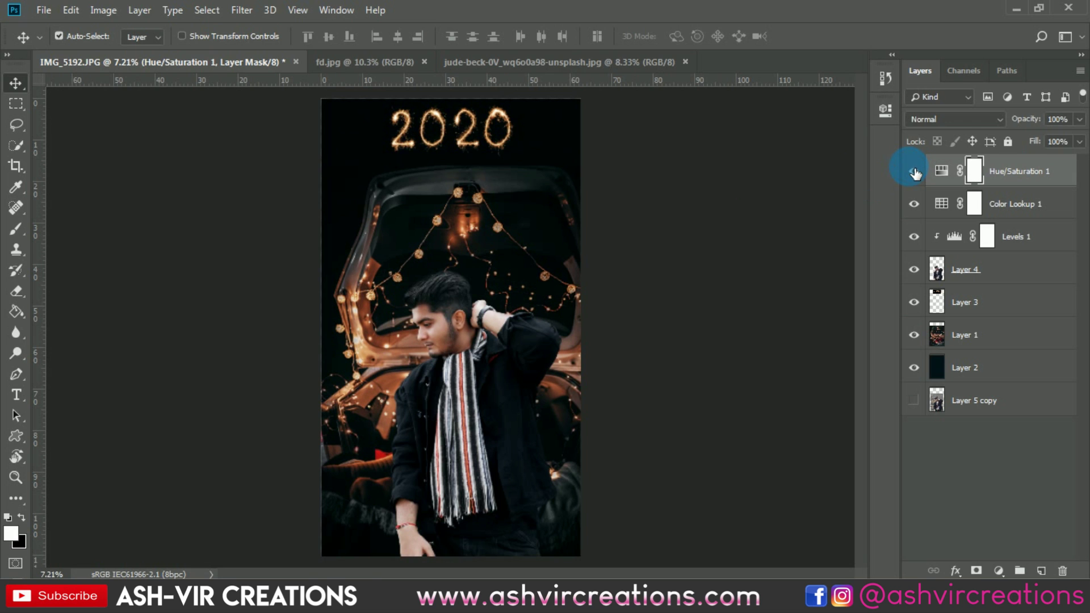
scroll(484, 340, up, 5)
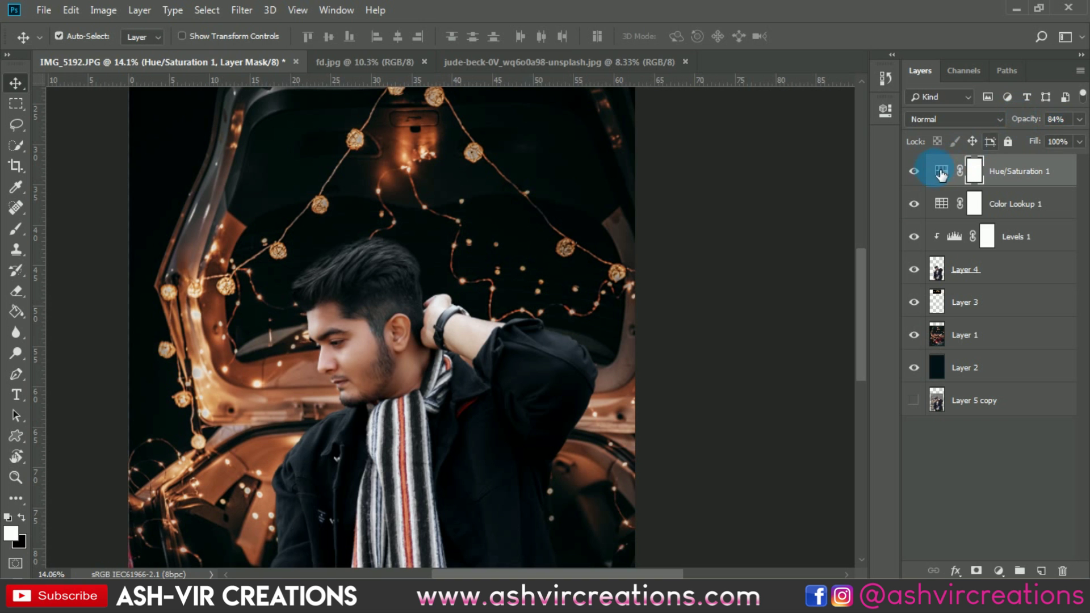
Clone-stamp nearby background over the bright spot beside the man's lower lip on Layer 1
scroll(348, 341, up, 4)
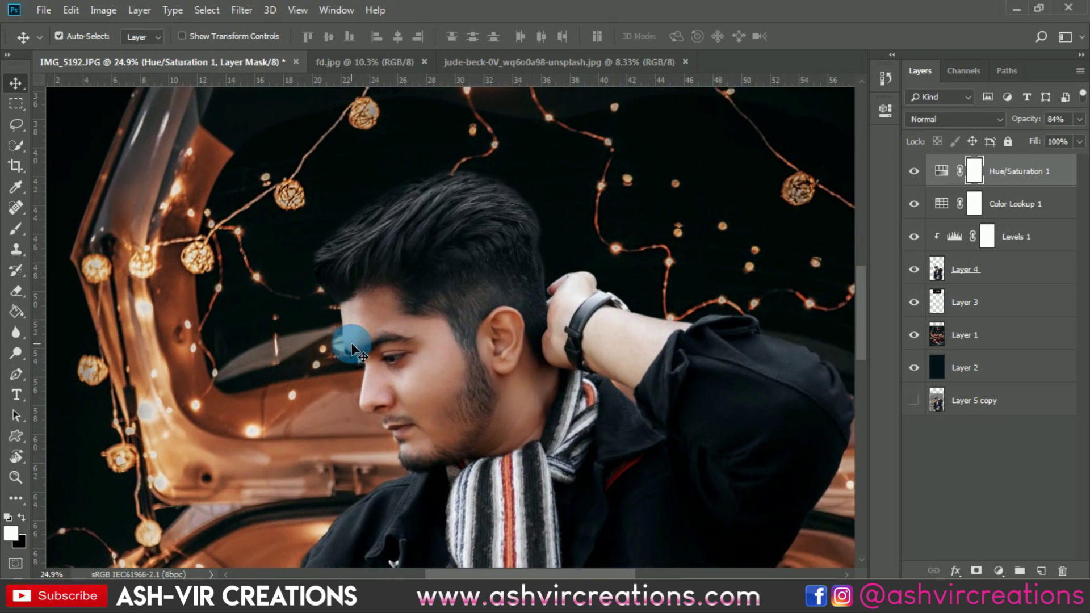
scroll(386, 373, up, 5)
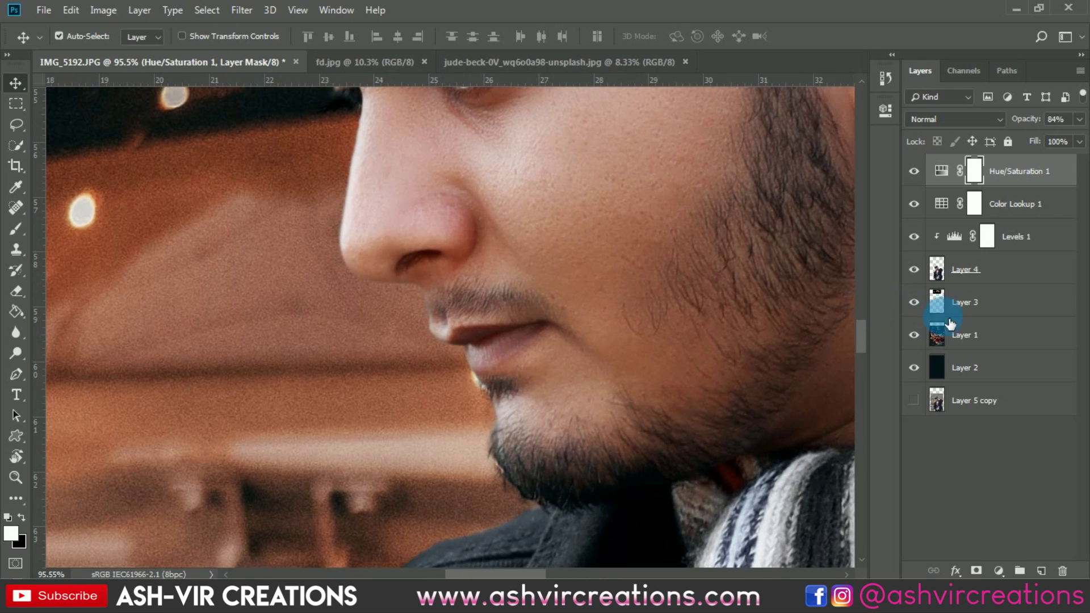
click(822, 310)
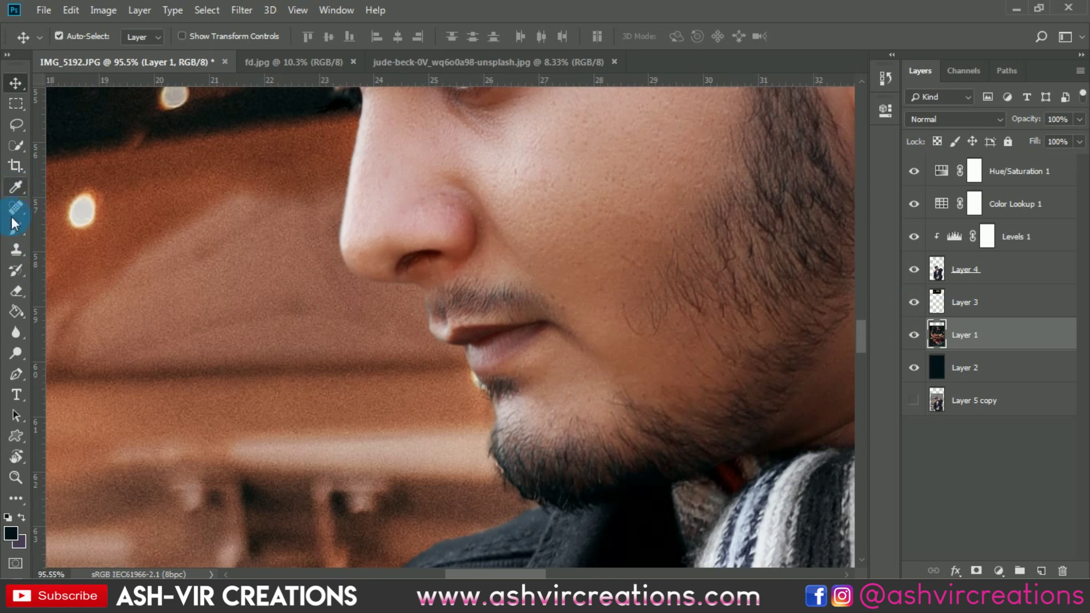
click(15, 254)
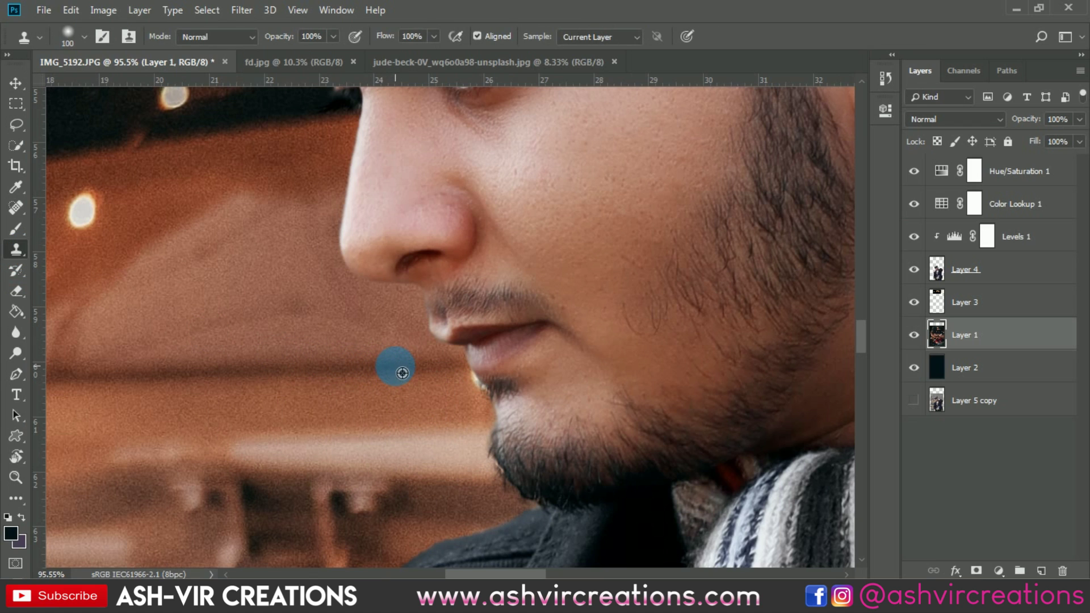
drag(465, 368, 494, 398)
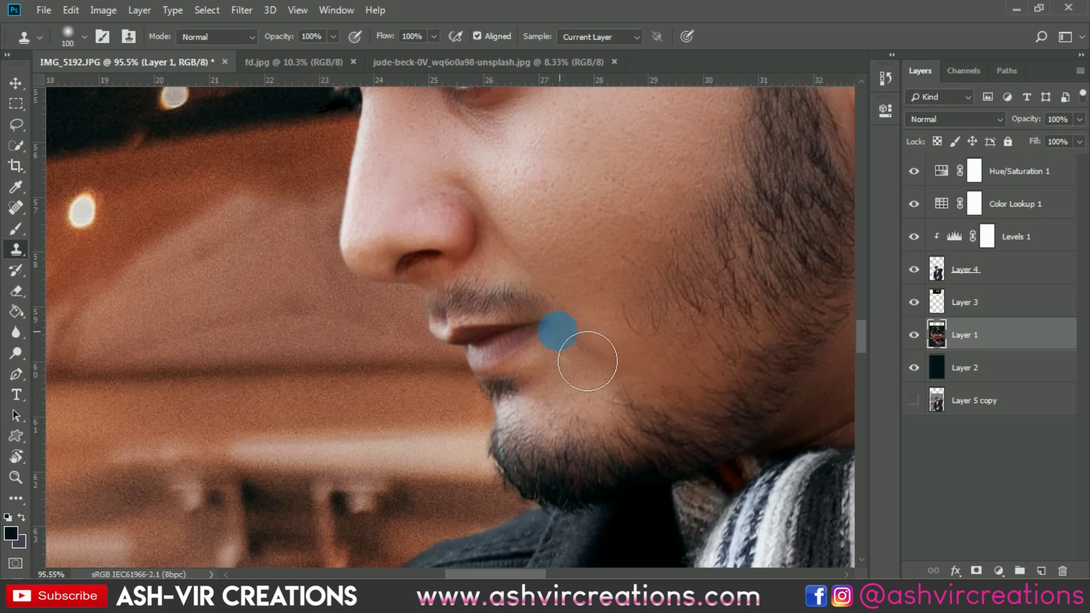
scroll(594, 362, down, 5)
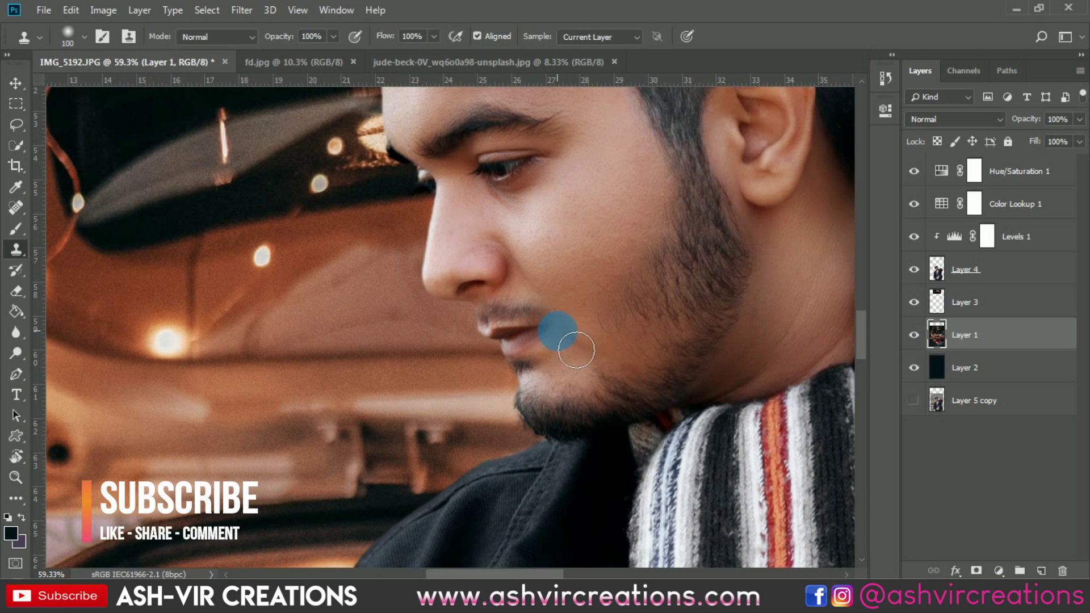
key(v)
scroll(557, 330, down, 3)
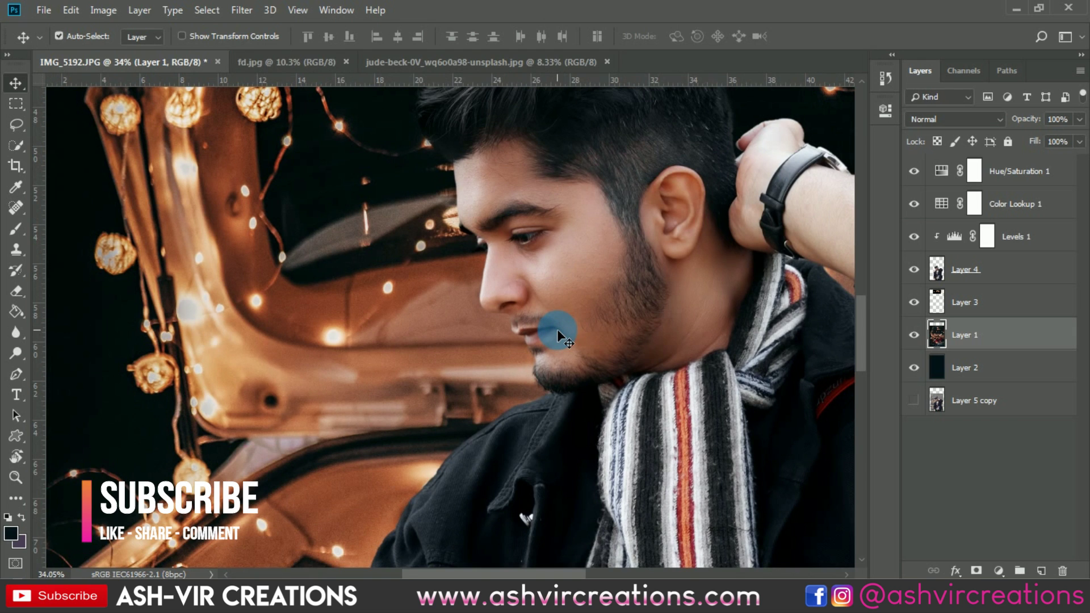
scroll(557, 330, down, 6)
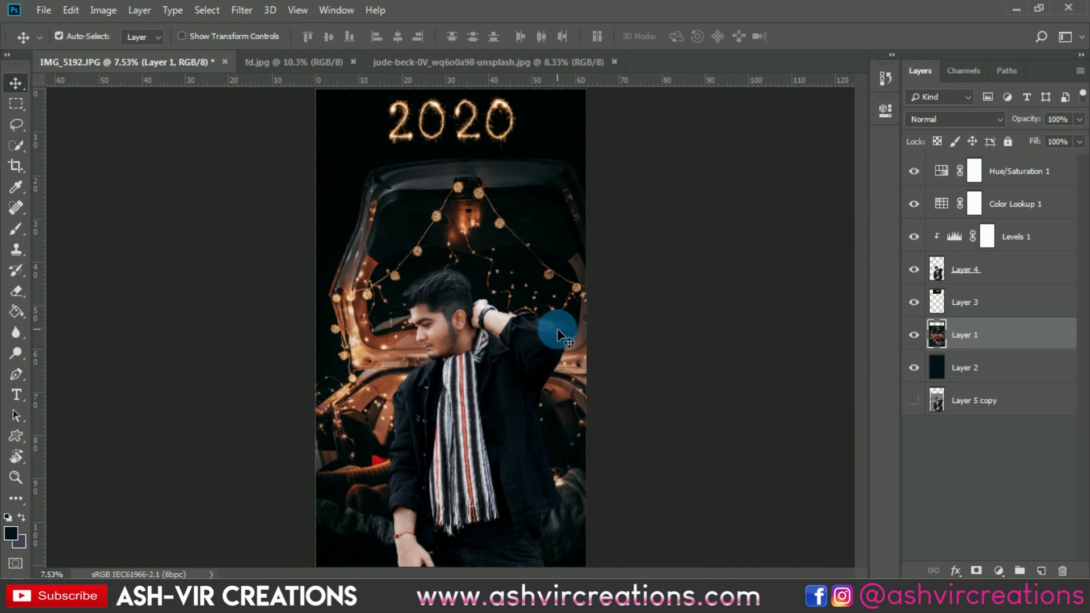
scroll(557, 333, down, 1)
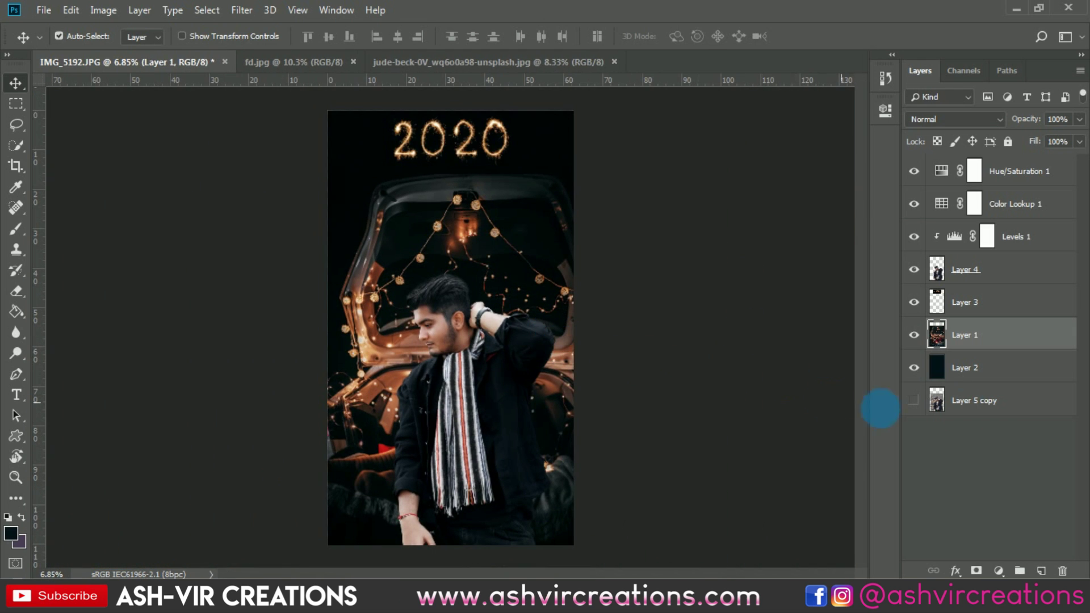
Duplicate Layer 1 as Layer 1 copy within the same document
click(1011, 368)
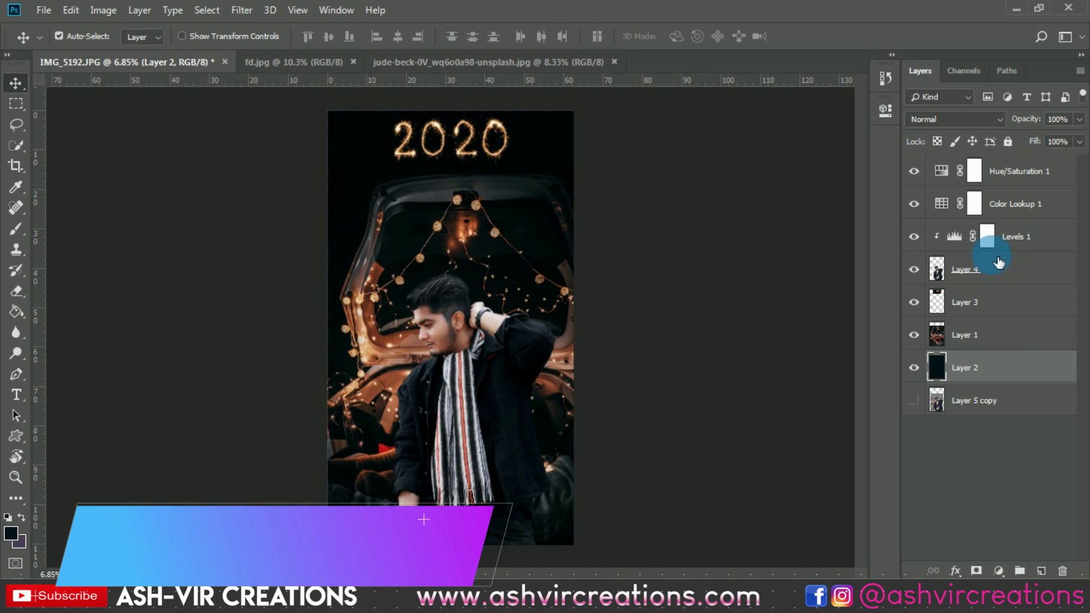
right_click(972, 328)
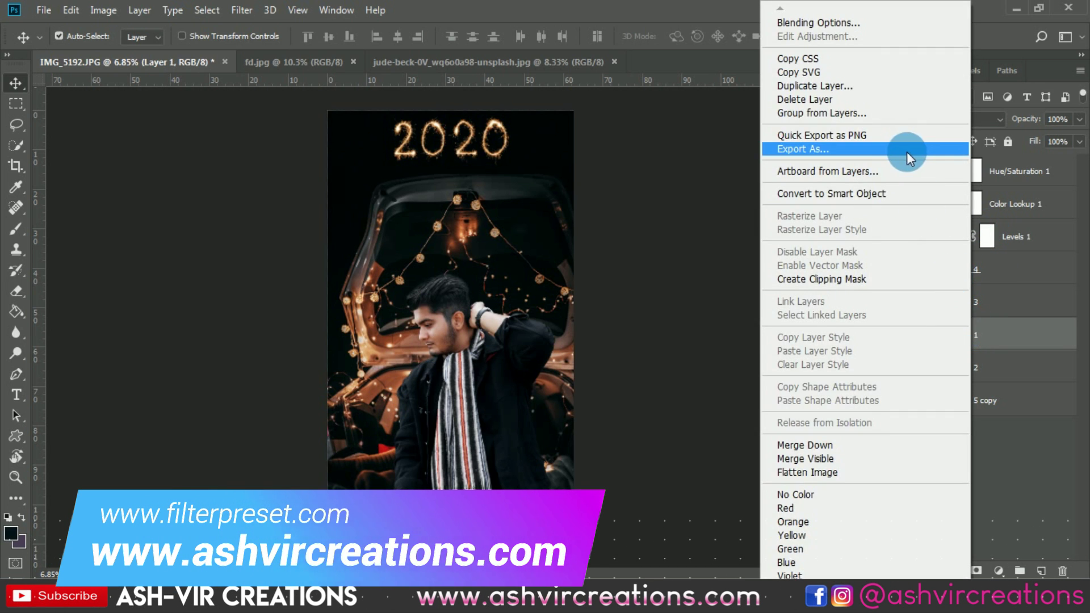
click(860, 85)
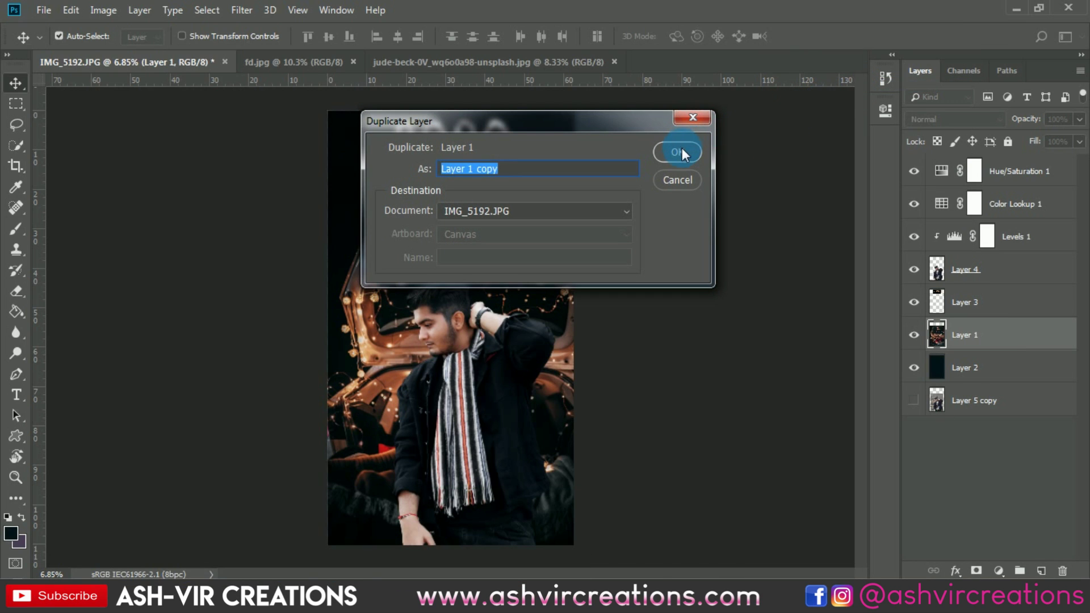
click(679, 152)
click(990, 328)
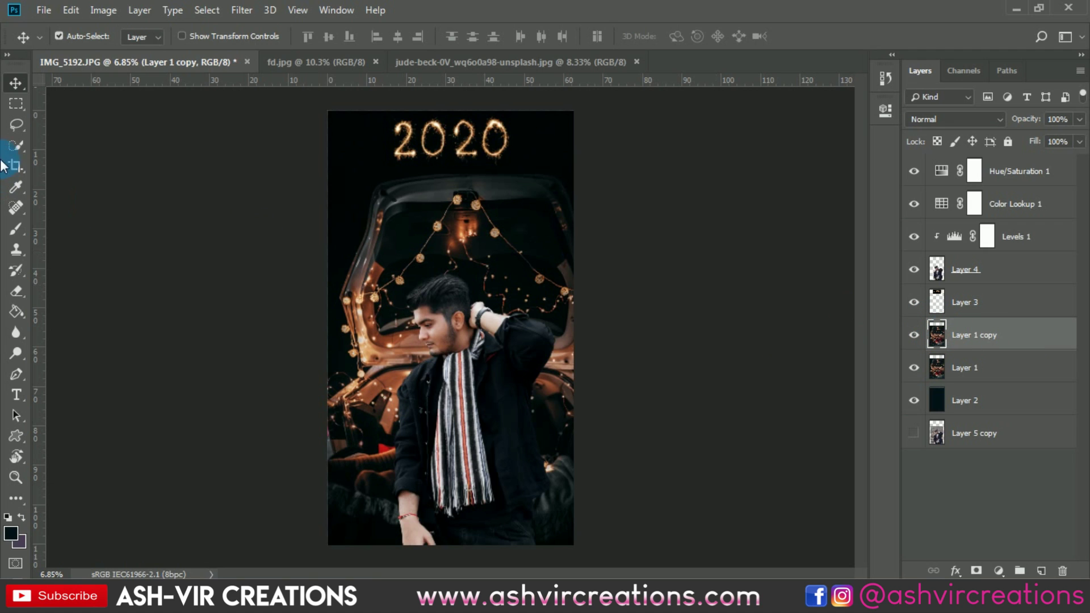
Quick-select the left side of the open car boot on Layer 1 copy with an enlarged brush
click(16, 145)
mouse_move(354, 208)
mouse_down()
mouse_move(398, 217)
mouse_move(398, 204)
mouse_move(445, 306)
mouse_move(378, 281)
mouse_move(373, 295)
mouse_move(409, 318)
mouse_up()
key(bracketright)
key(bracketright)
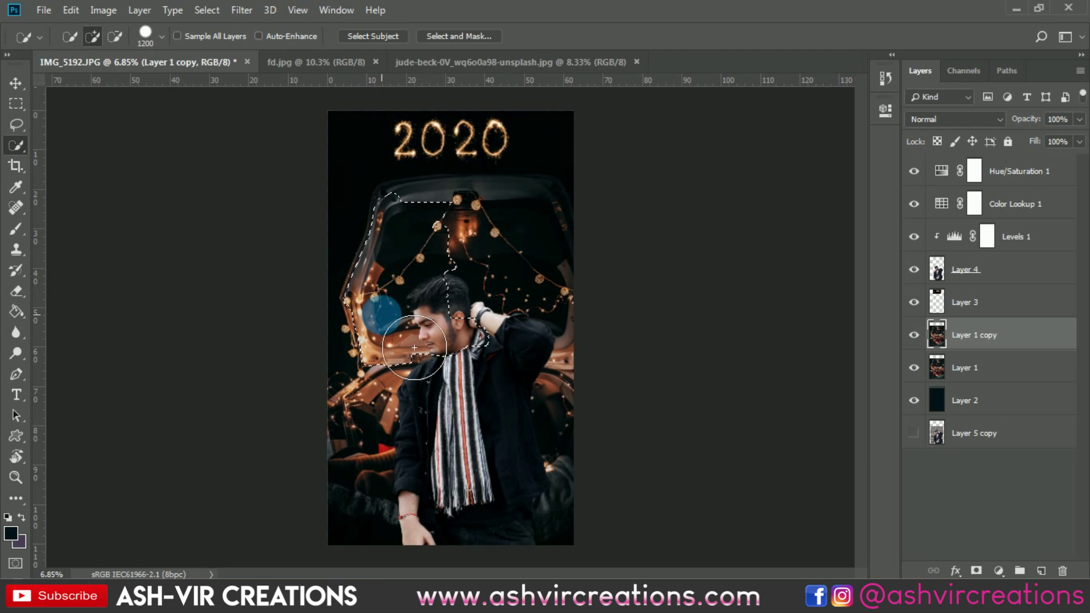
click(375, 294)
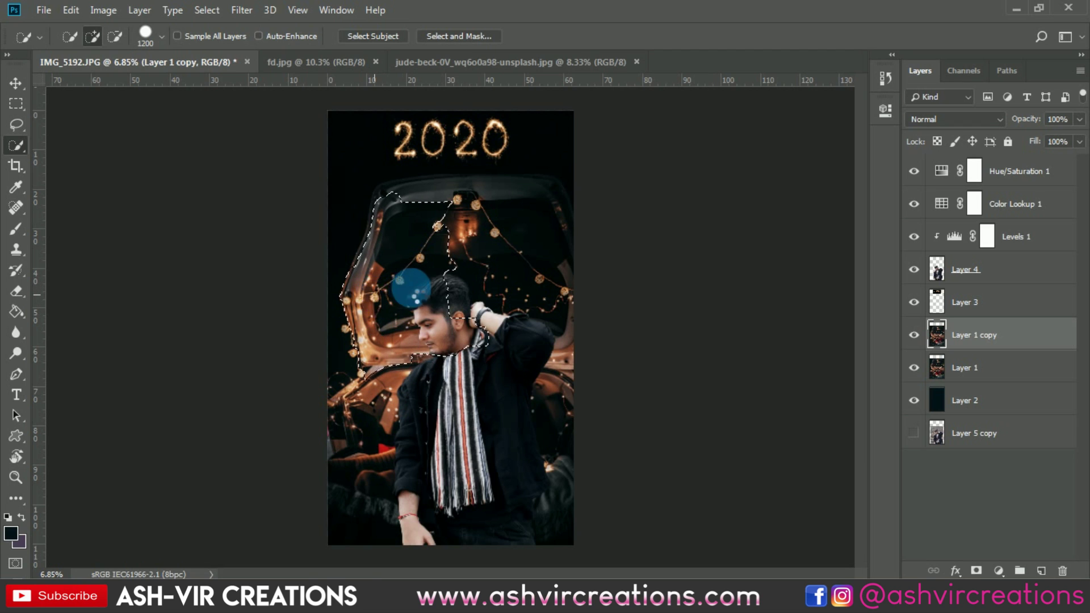
click(397, 270)
key(ctrl+z)
scroll(387, 256, up, 1)
scroll(403, 272, up, 6)
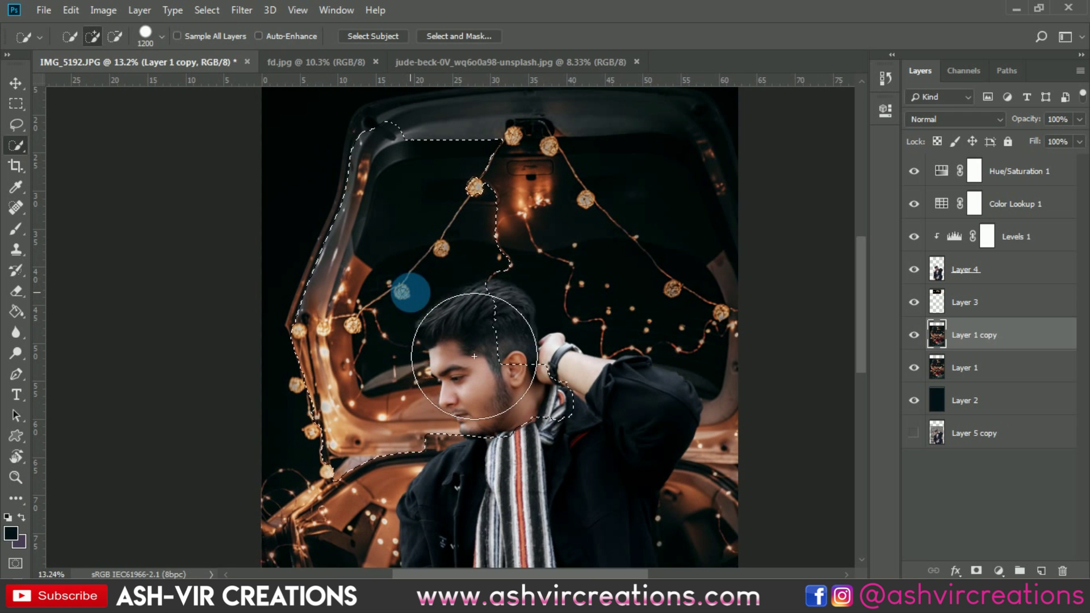
Extend the selection down over the lower-left car body and copy it onto a new layer
right_click(410, 292)
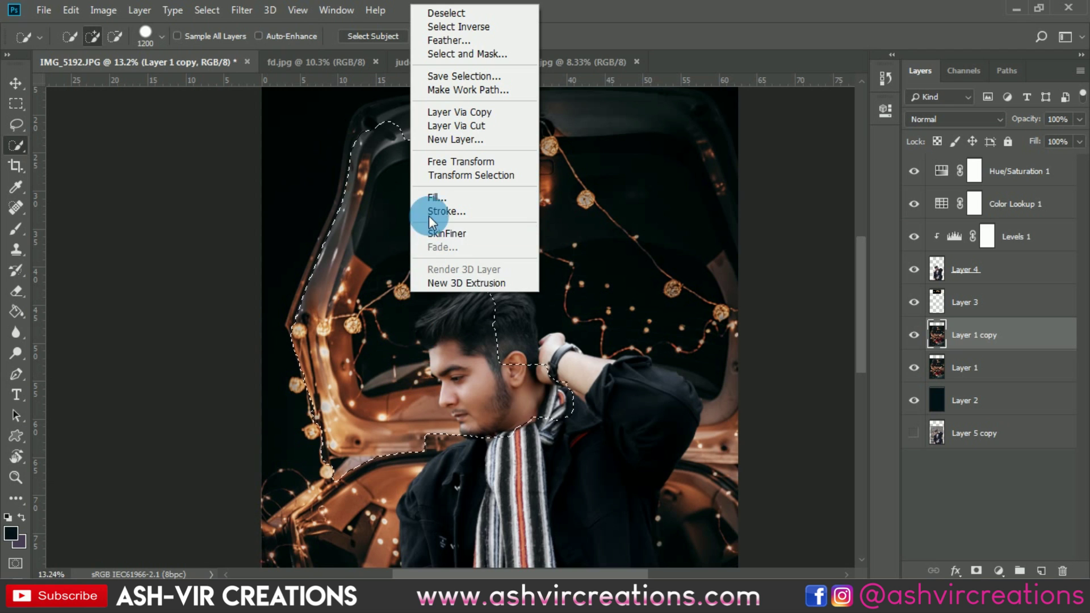
click(384, 447)
mouse_move(366, 528)
mouse_down()
mouse_move(448, 514)
mouse_move(426, 468)
mouse_move(437, 431)
mouse_up()
right_click(436, 139)
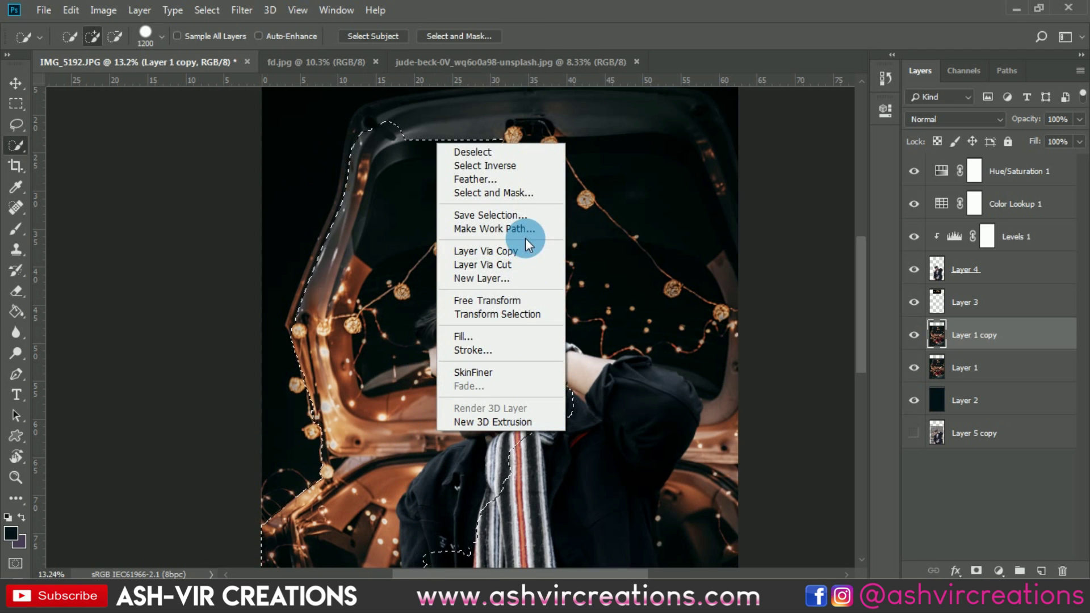
click(521, 247)
key(v)
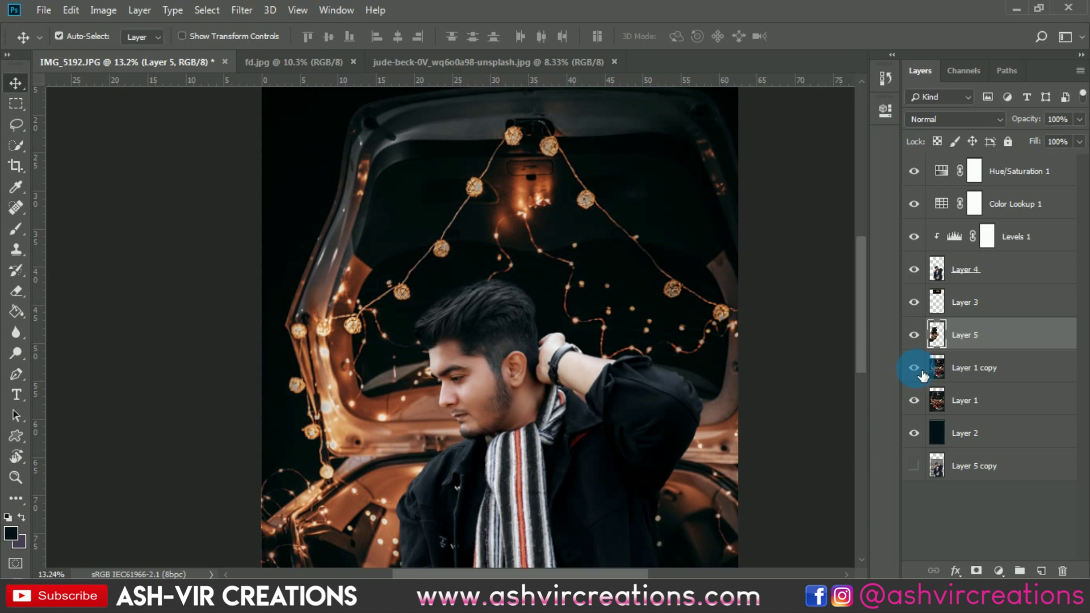
Hide Layer 1 copy and place Layer 5 directly above Levels 1, keeping its blend mode at Normal
drag(974, 335, 1002, 233)
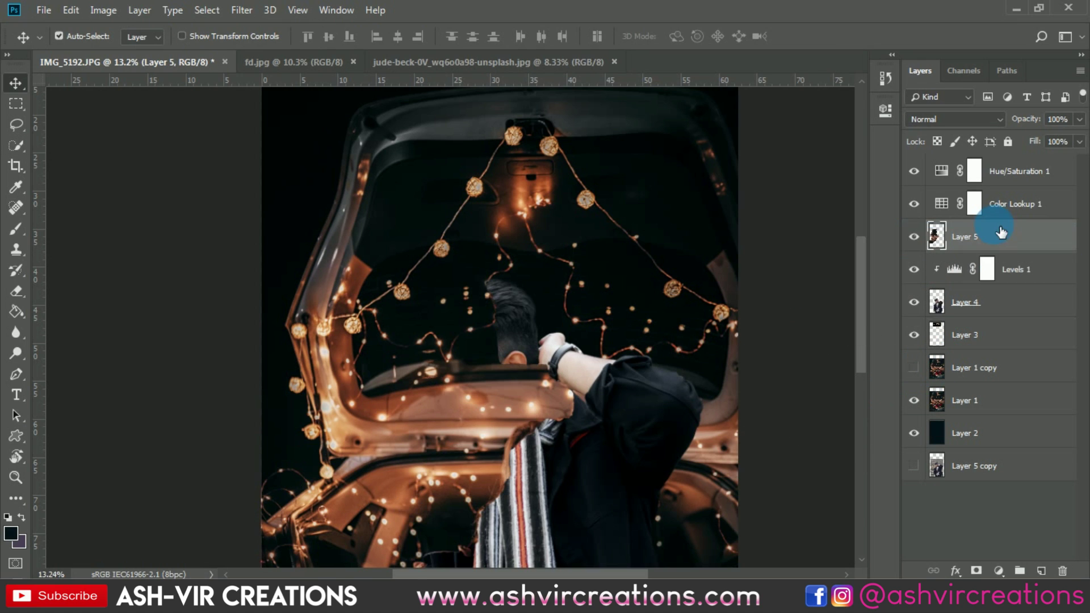
click(954, 122)
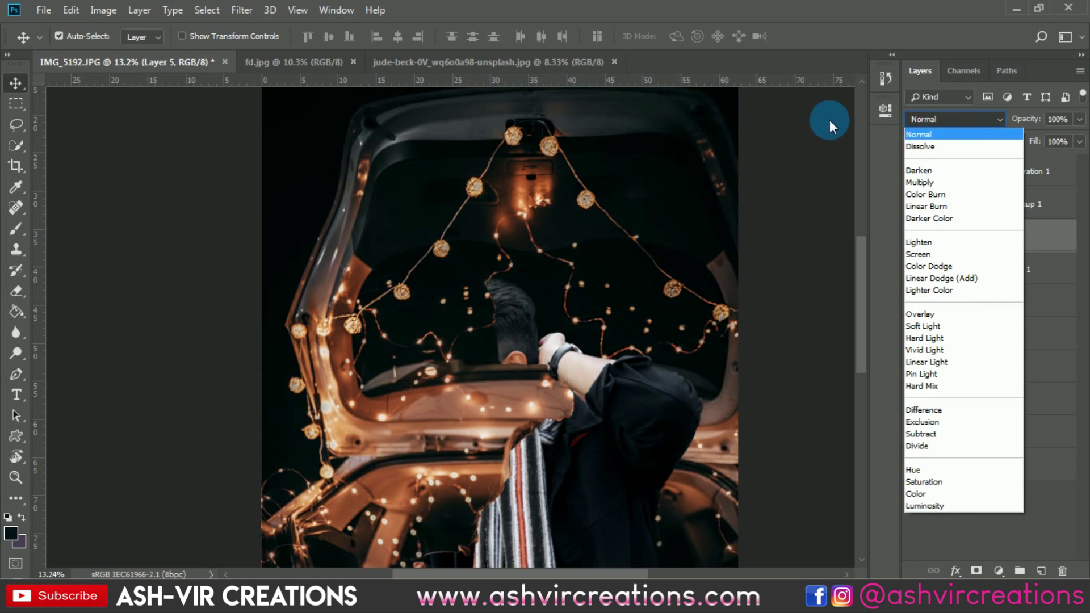
click(830, 120)
scroll(671, 268, down, 4)
scroll(670, 268, up, 3)
key(Up)
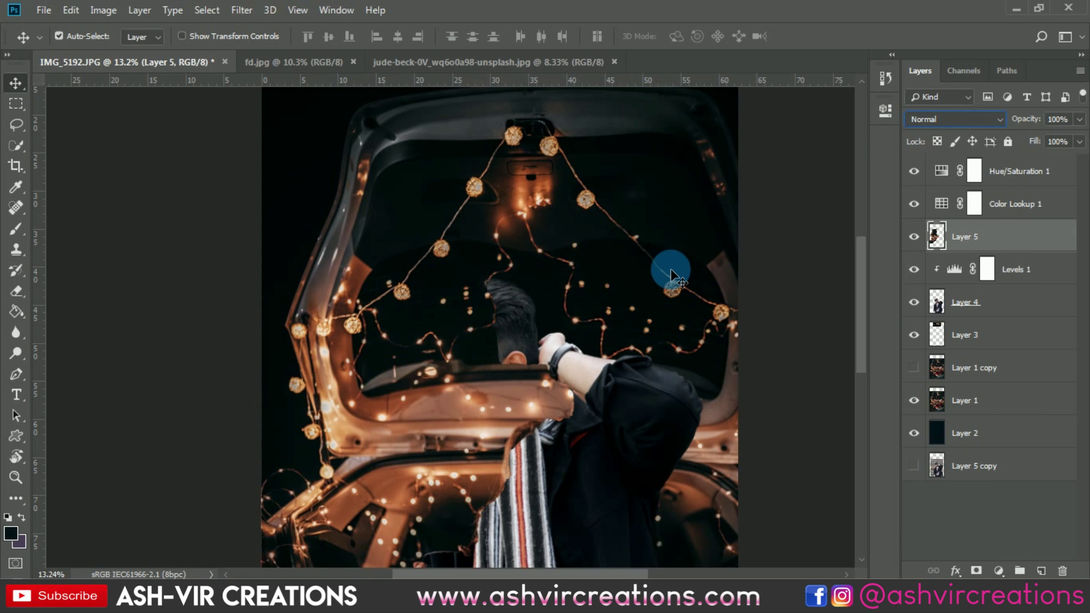
Move the copied car piece down and right over the man, and soften it with a Box Blur
drag(451, 425, 503, 247)
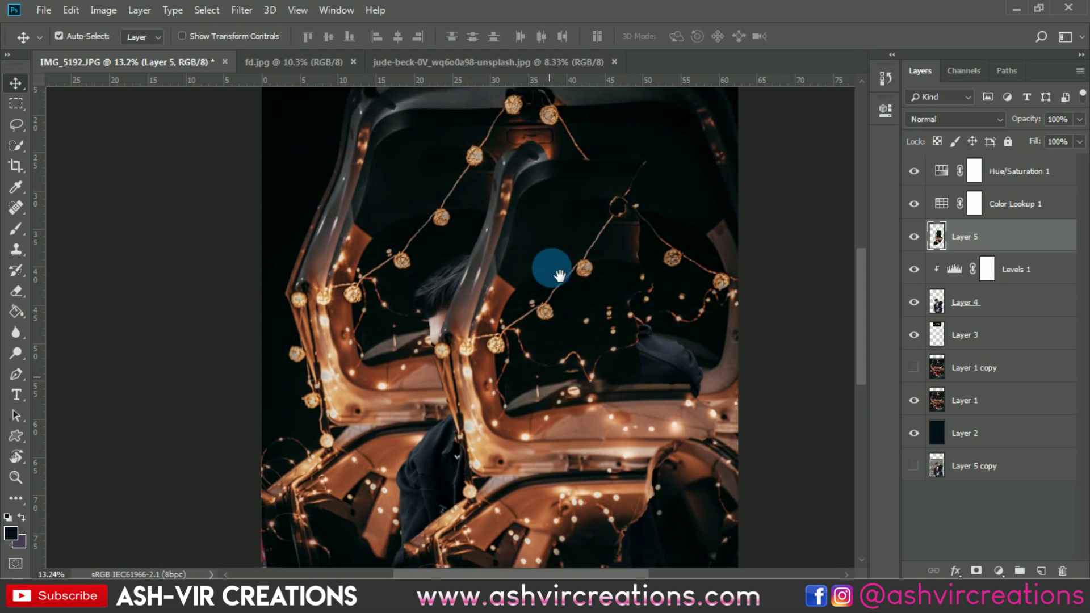
scroll(597, 400, down, 2)
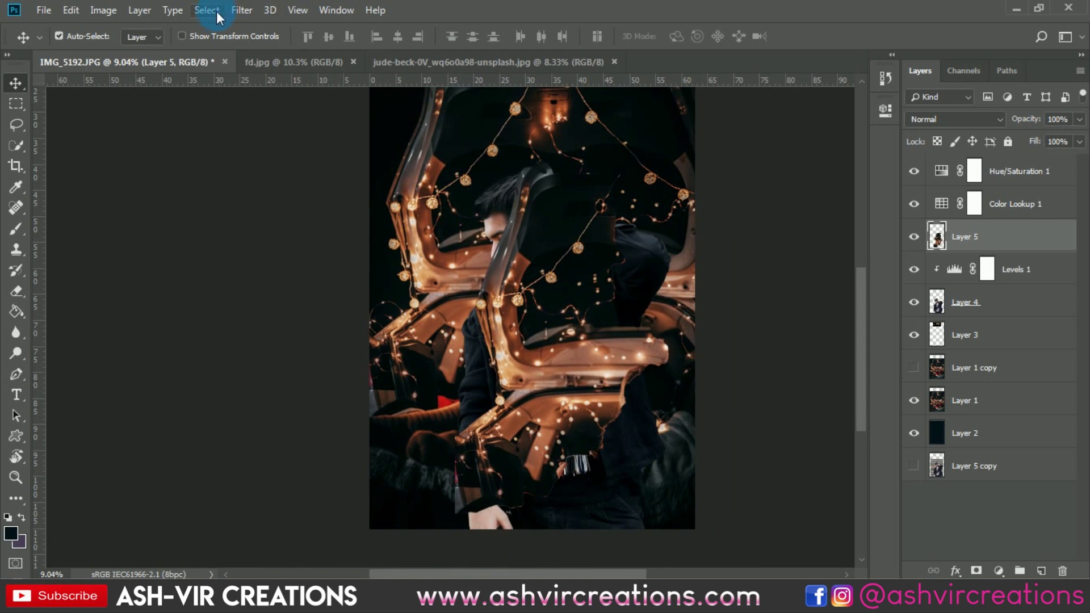
click(241, 10)
mouse_move(295, 191)
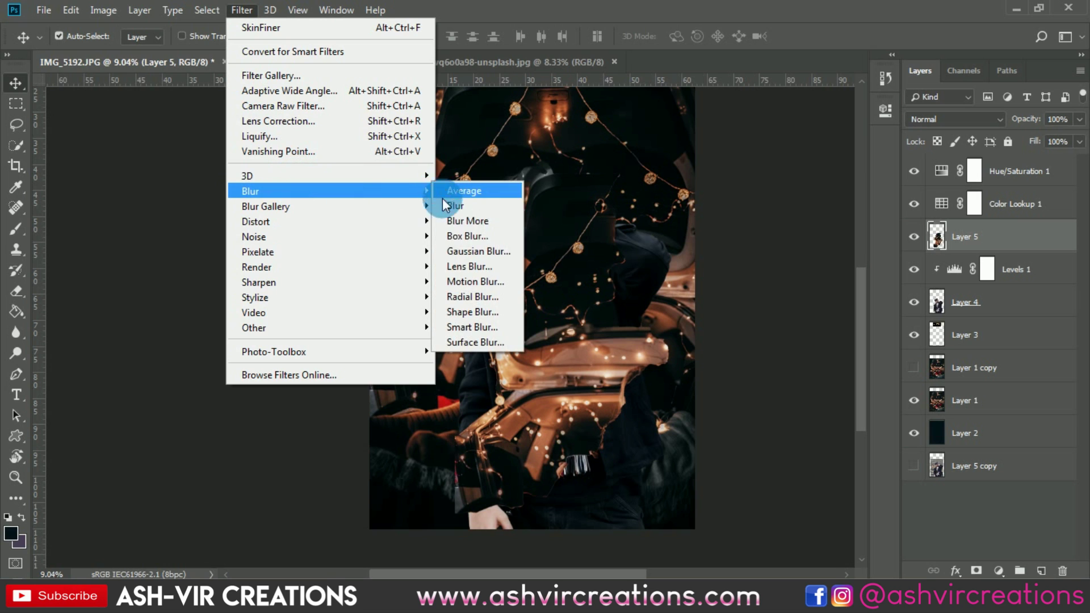
click(451, 236)
drag(726, 372, 748, 369)
click(896, 158)
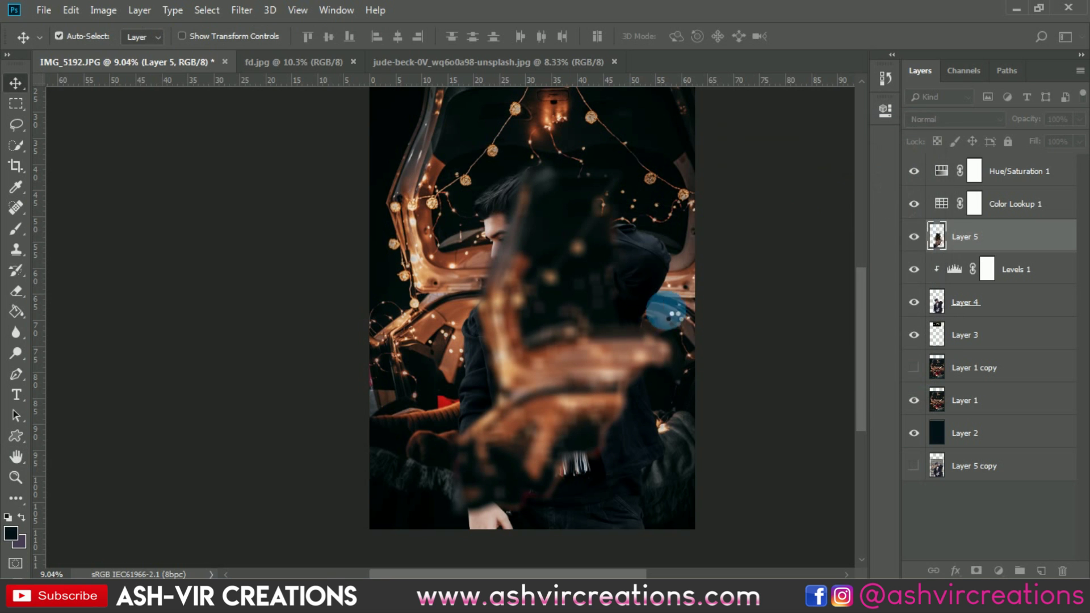
Rotate the blurred car piece about 55° and place it as a foreground across the image's lower-right corner
drag(569, 358, 618, 401)
key(ctrl+t)
scroll(618, 401, down, 2)
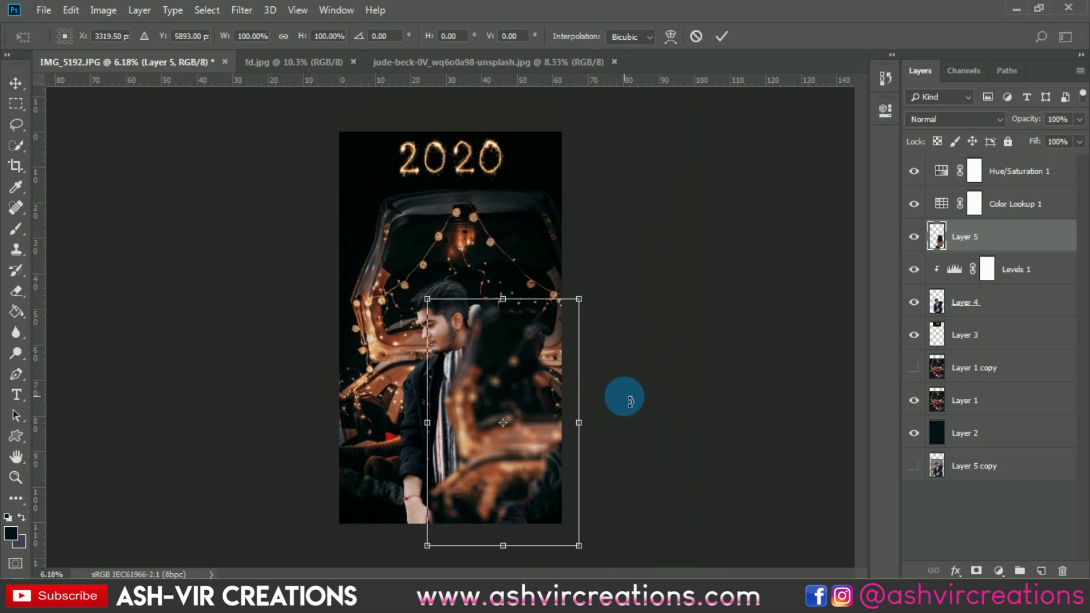
drag(657, 326, 566, 396)
scroll(517, 503, up, 3)
drag(679, 312, 711, 373)
drag(560, 477, 554, 447)
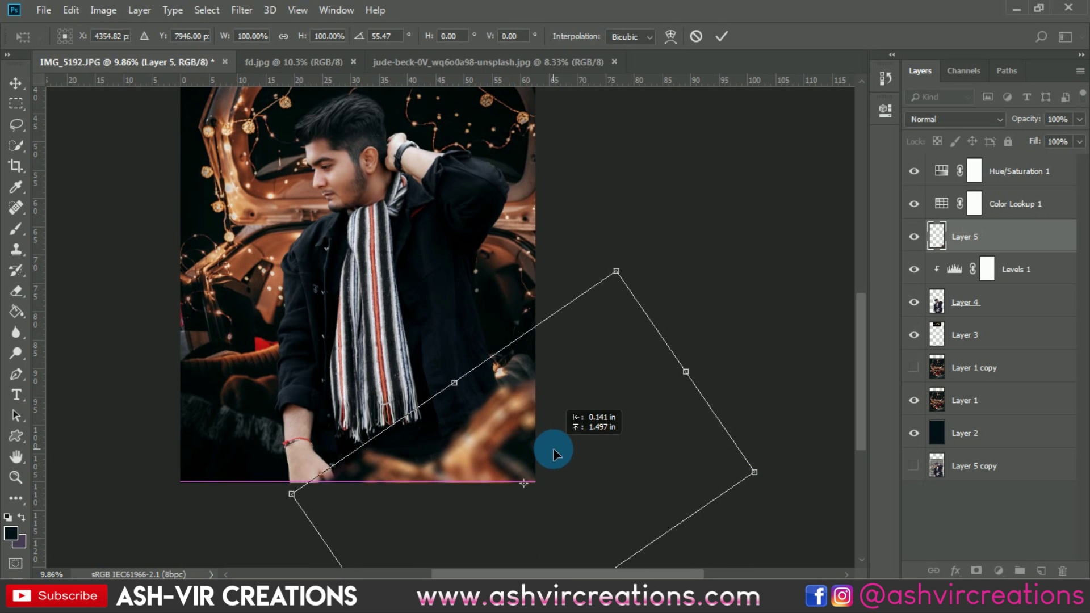
double_click(482, 450)
scroll(482, 449, up, 3)
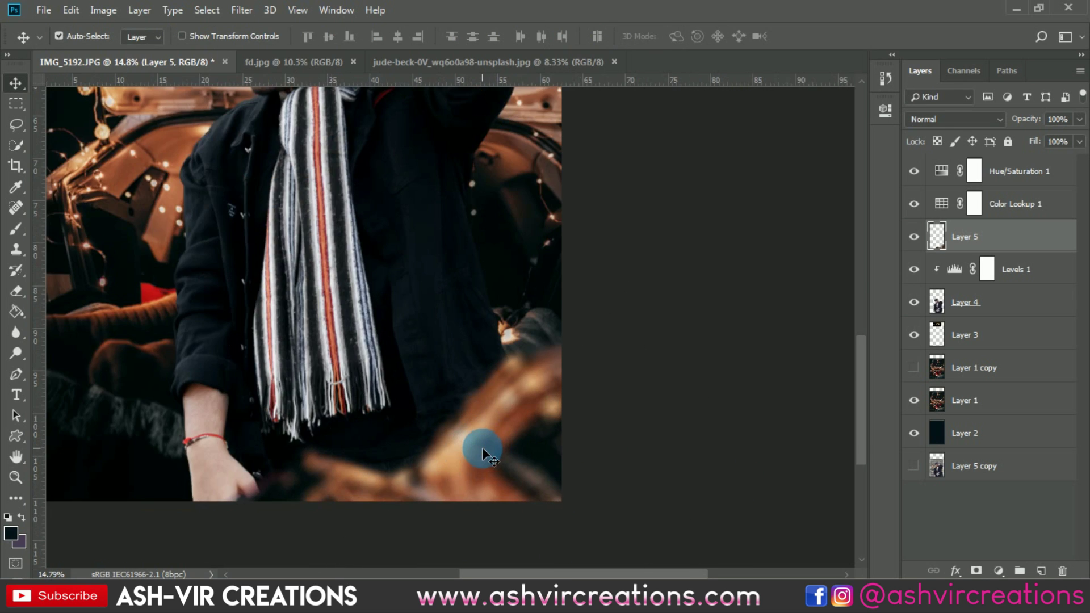
mouse_move(411, 483)
mouse_down()
mouse_move(418, 475)
mouse_move(385, 452)
mouse_move(452, 482)
mouse_move(446, 468)
mouse_move(451, 493)
mouse_move(452, 452)
mouse_move(423, 473)
mouse_up()
scroll(390, 455, down, 3)
scroll(423, 472, down, 2)
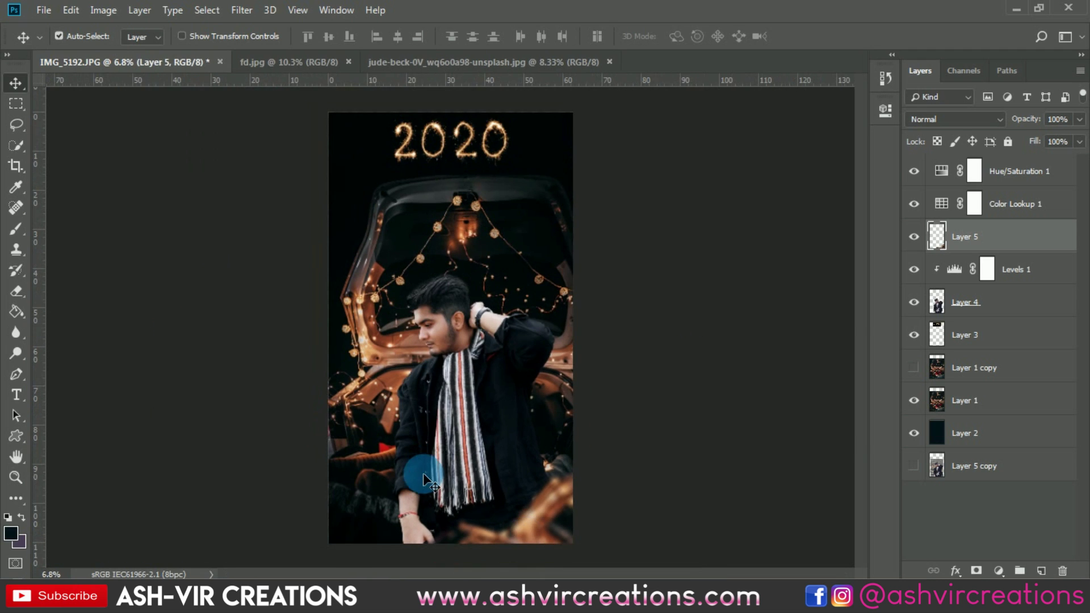
Duplicate the blurred foreground piece and position the copy along the image's lower-left corner
drag(551, 510, 394, 503)
scroll(406, 489, down, 1)
scroll(406, 489, up, 3)
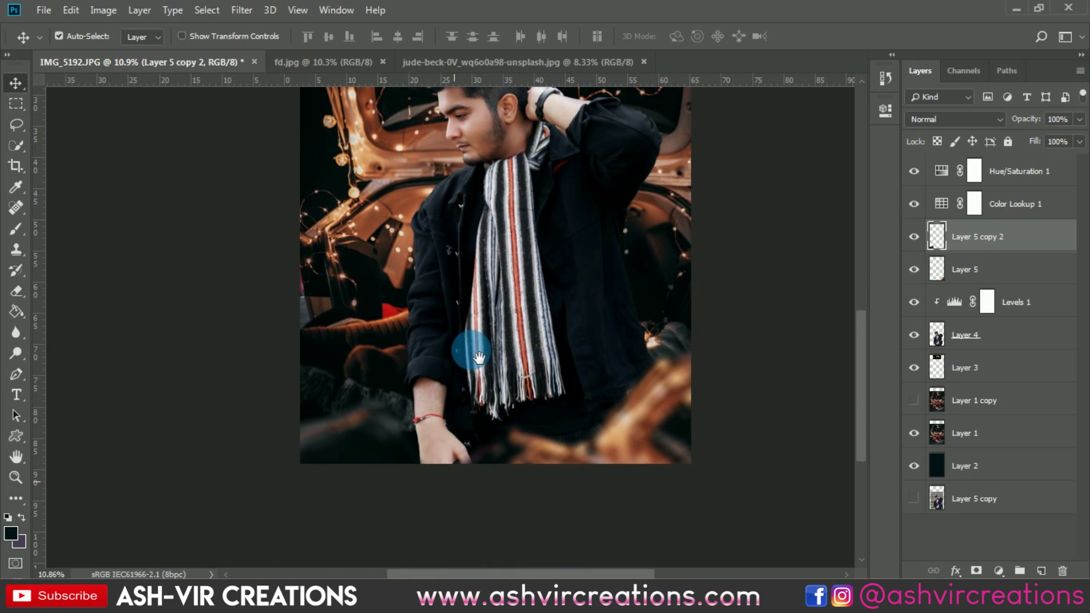
mouse_move(369, 438)
mouse_down()
mouse_move(358, 496)
mouse_move(325, 454)
mouse_move(370, 452)
mouse_up()
scroll(559, 404, down, 2)
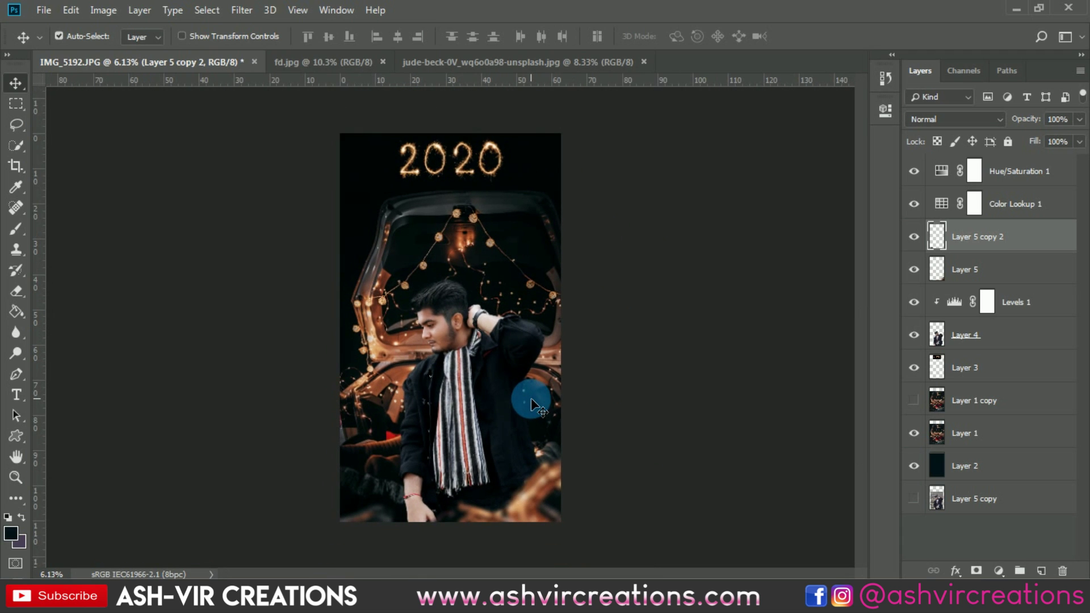
scroll(545, 510, up, 3)
scroll(545, 512, down, 3)
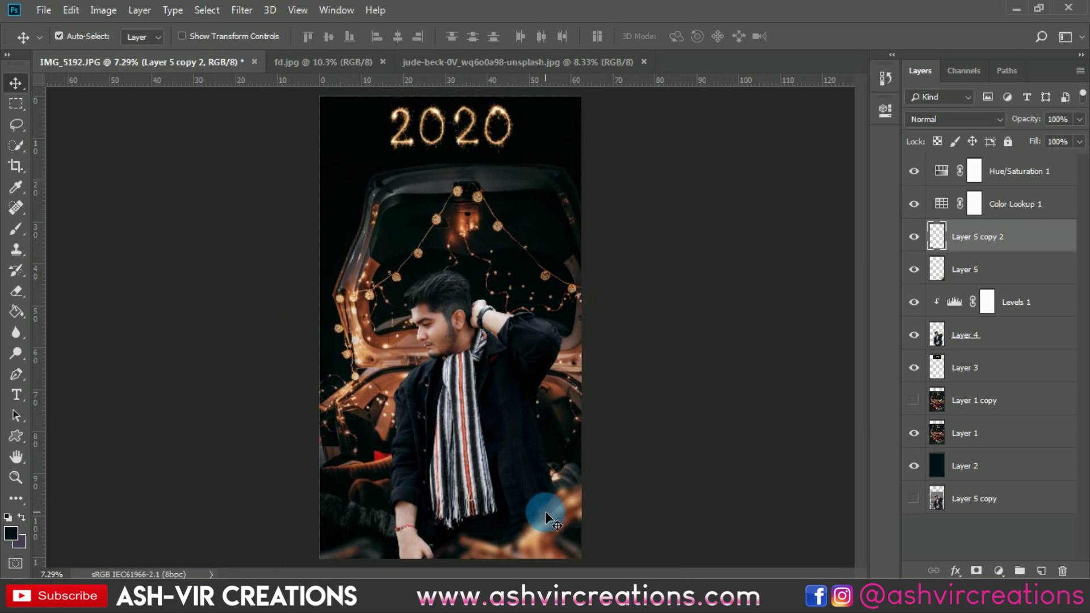
Merge all layers from Layer 2 up to Hue/Saturation 1 into one layer
click(987, 461)
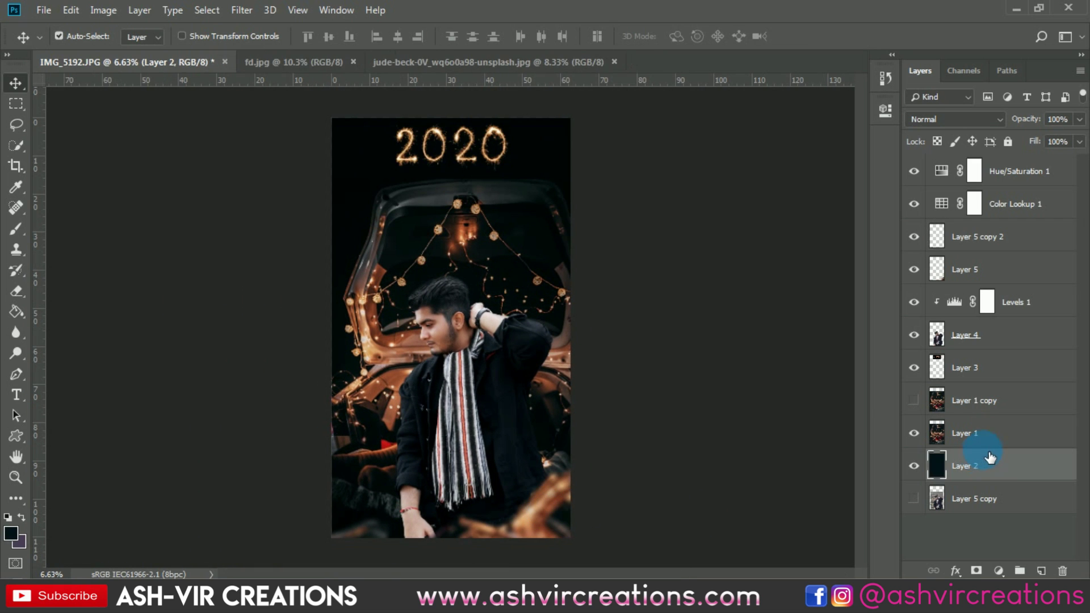
shift+click(1022, 179)
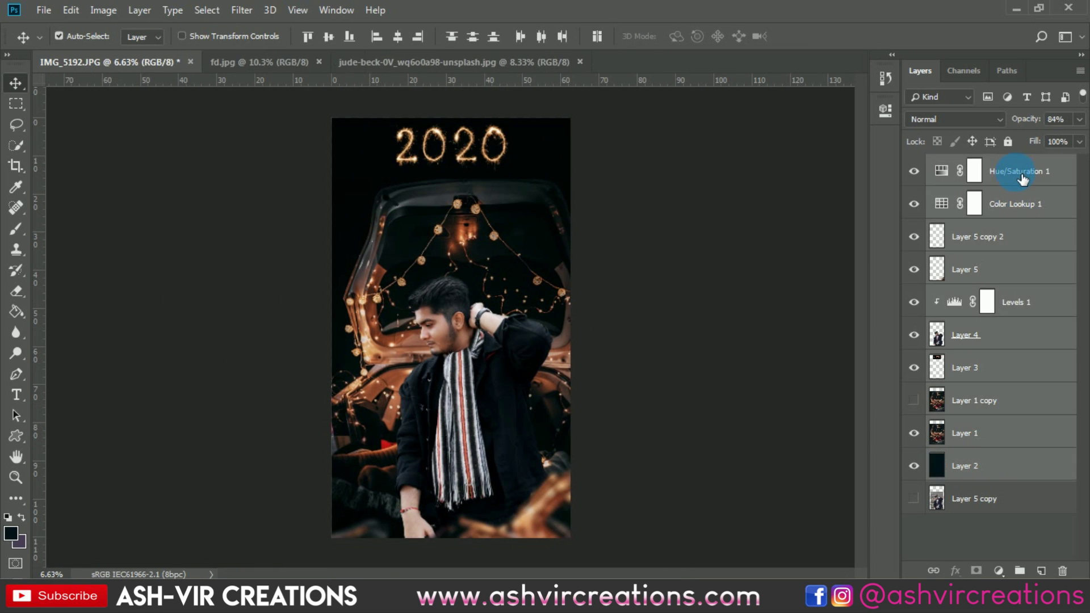
right_click(1016, 170)
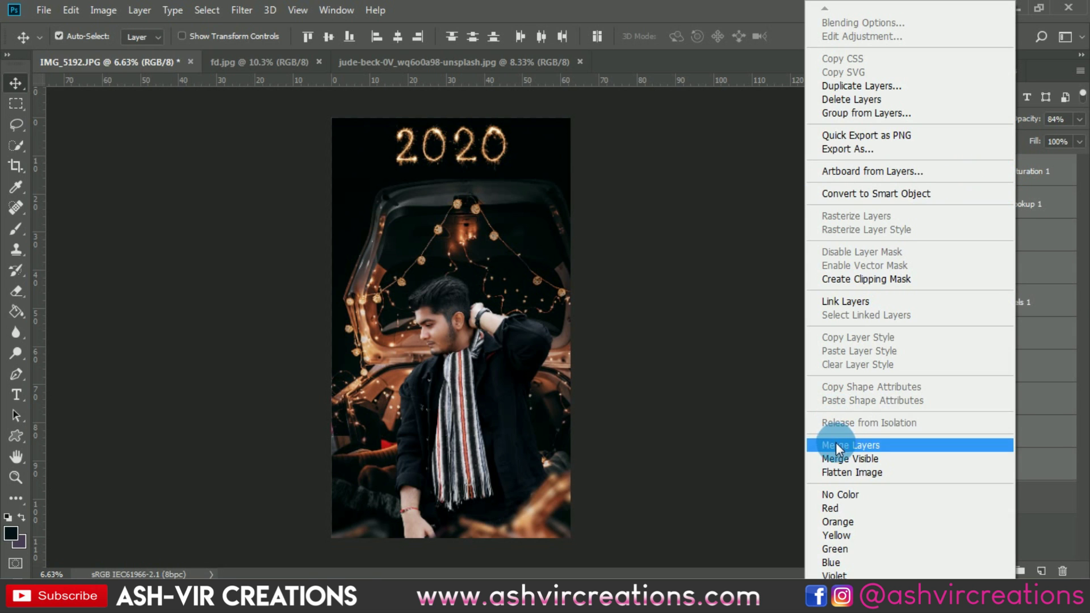
click(716, 334)
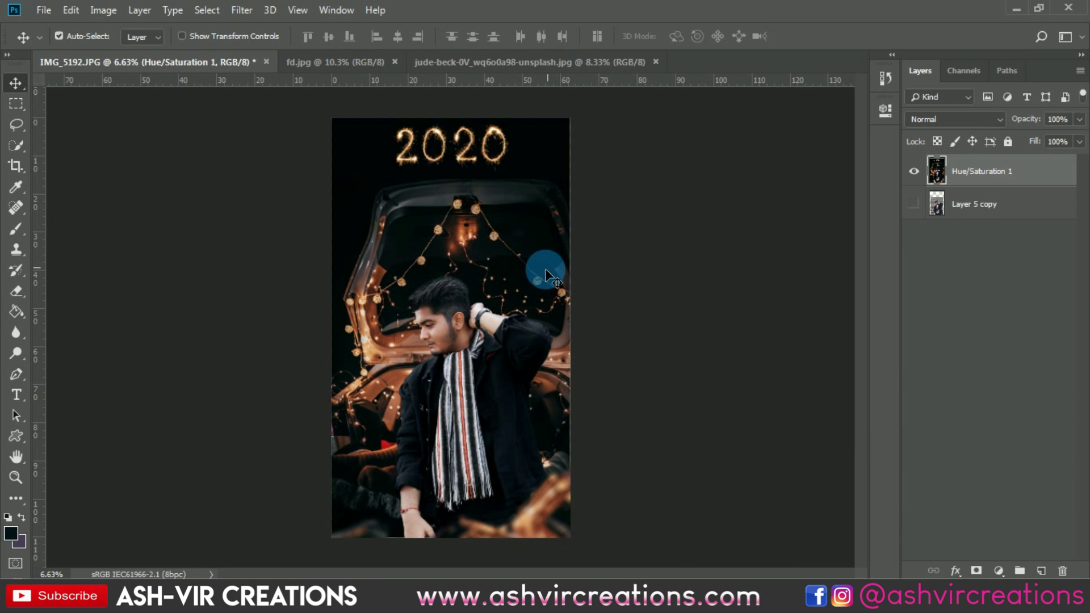
Hide the interface panels and examine the merged composite
scroll(546, 271, up, 3)
scroll(545, 277, down, 1)
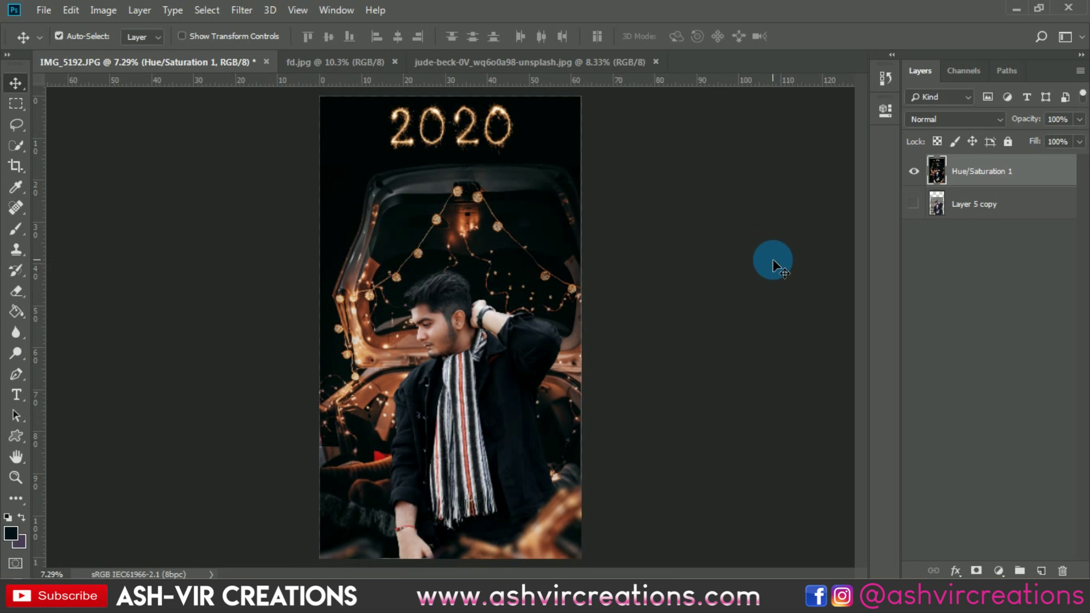
key(Tab)
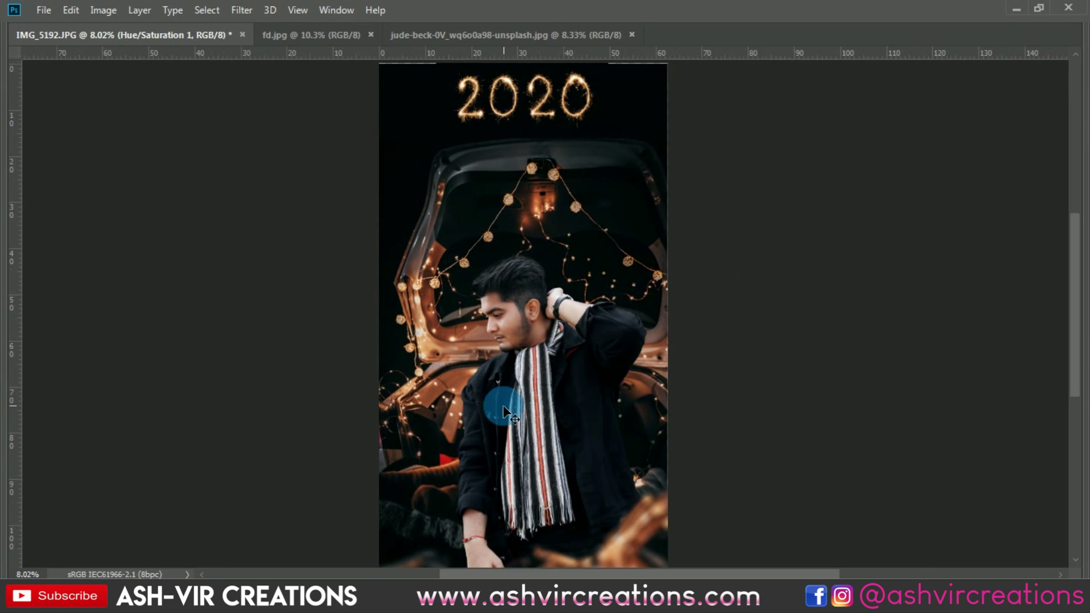